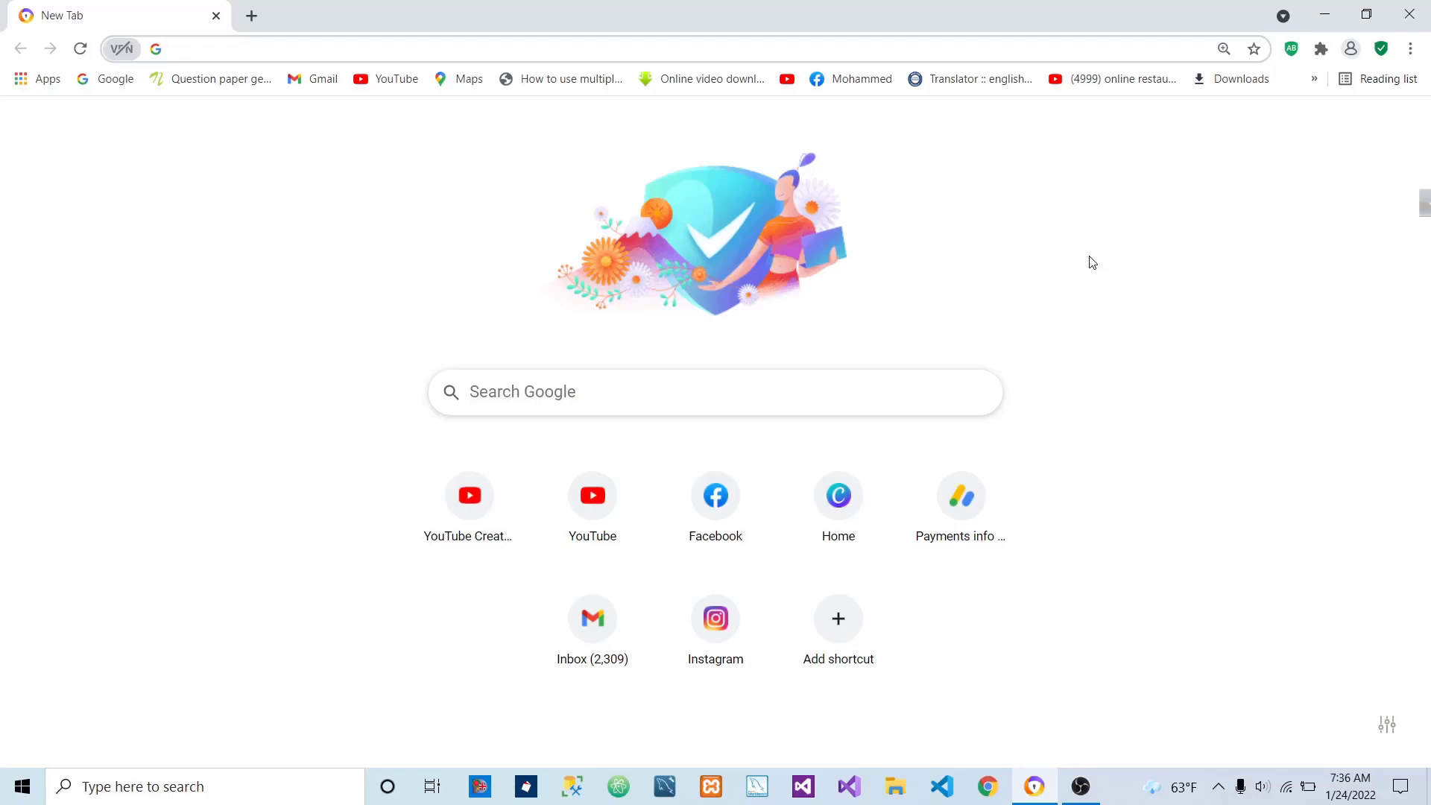
# Open the canva.com home page in the browser.
pyautogui.write('canva')
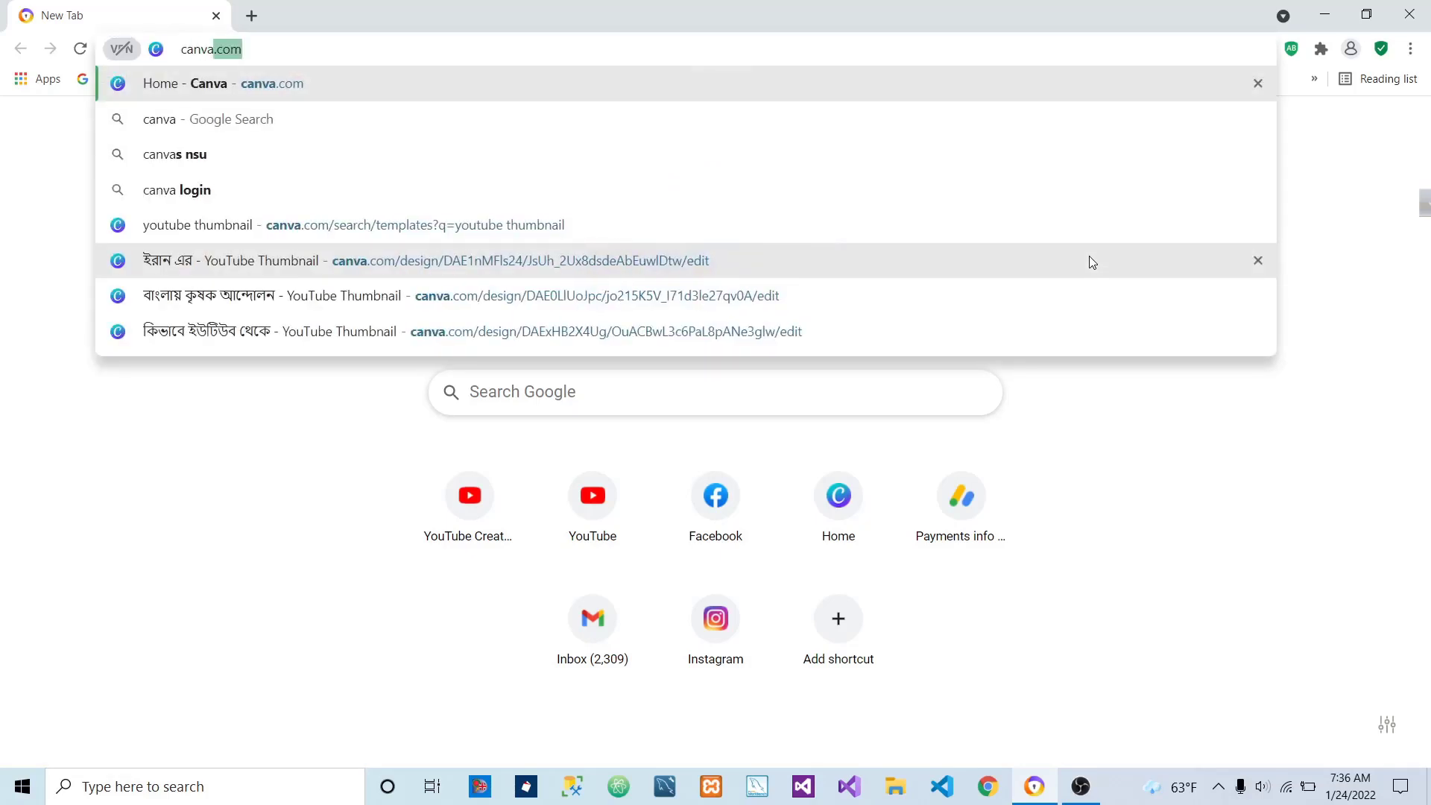
pyautogui.press('Return')
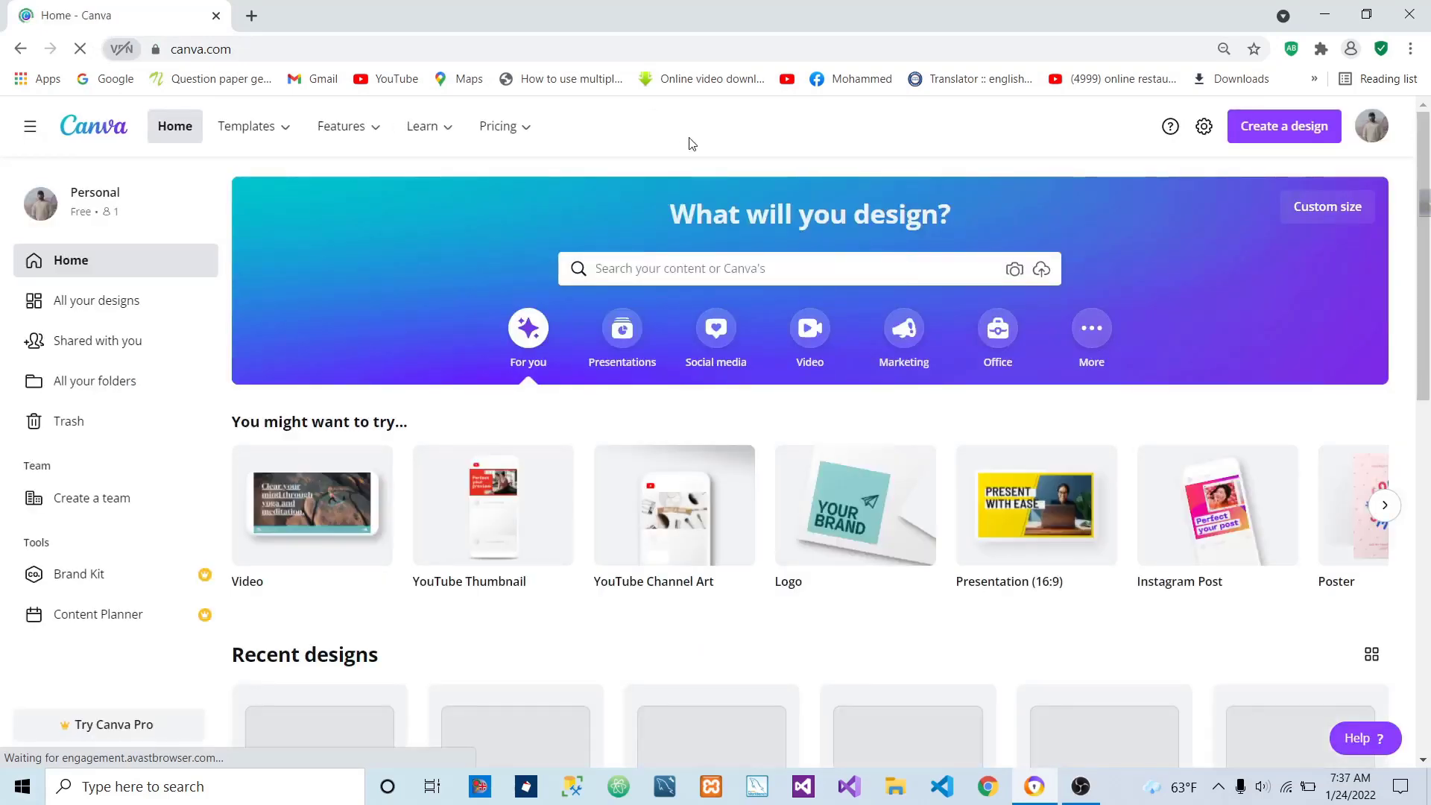
pyautogui.scroll(-1, 684, 478)
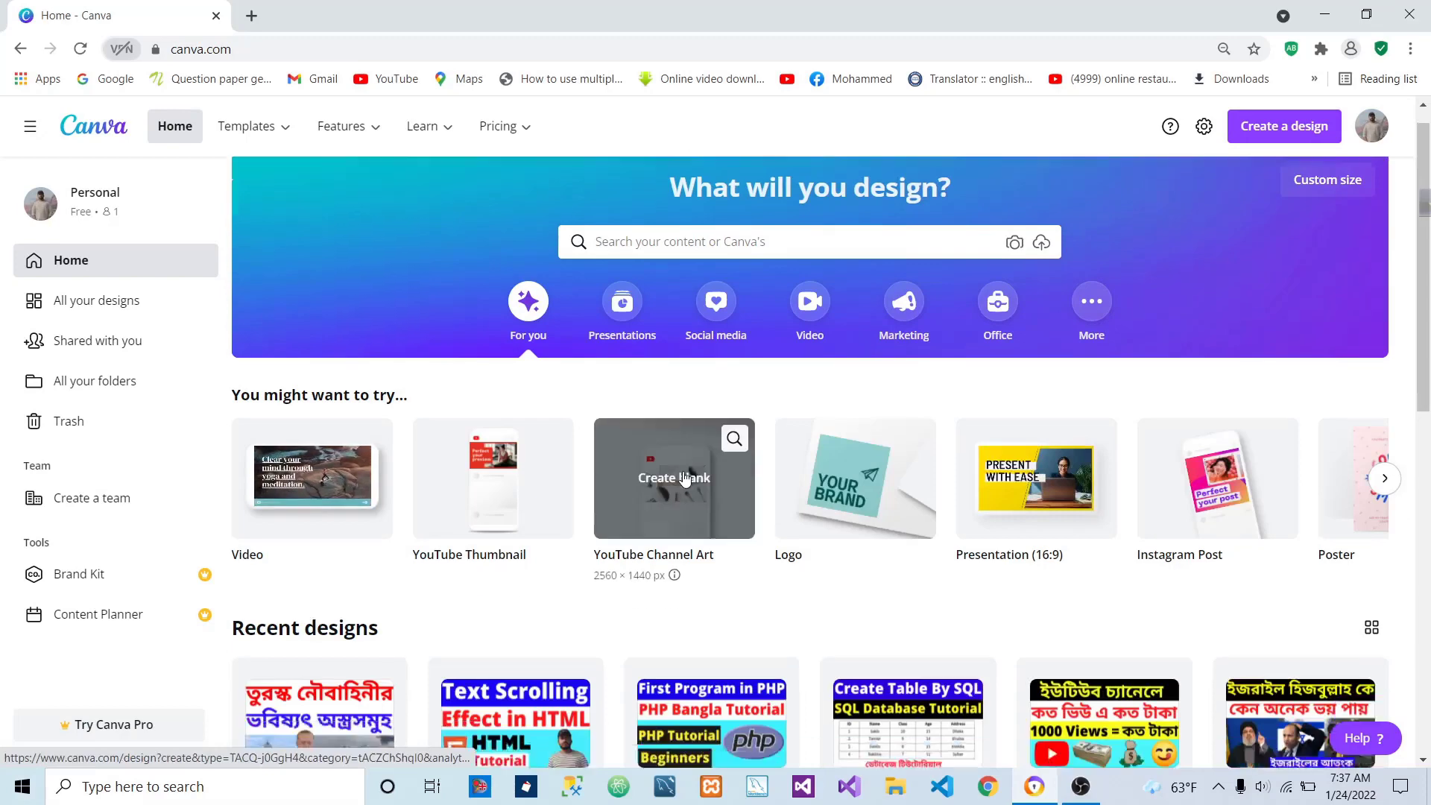
pyautogui.scroll(1, 685, 480)
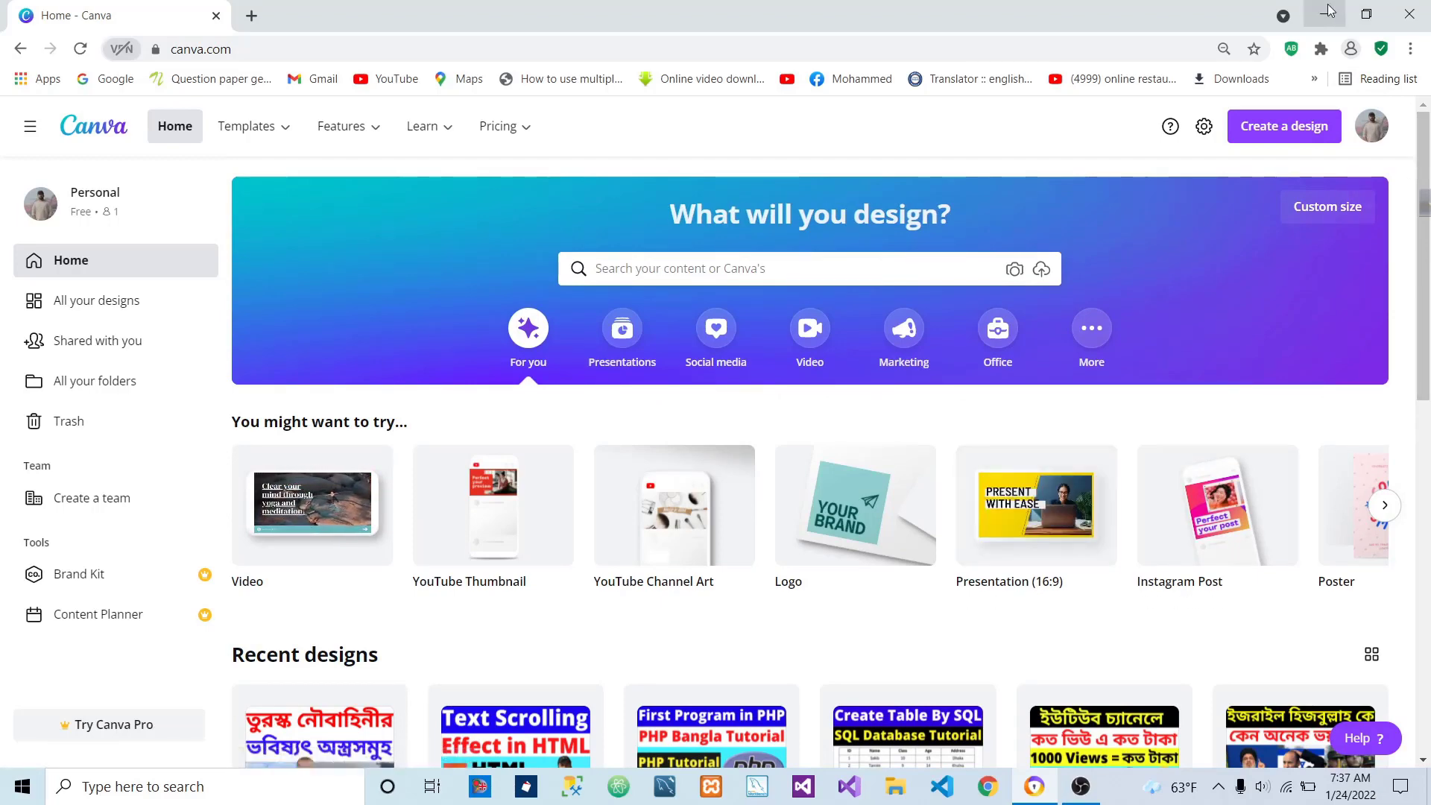
# Switch to Microsoft Edge, search the web for canva and open the official Canva website.
pyautogui.click(1329, 10)
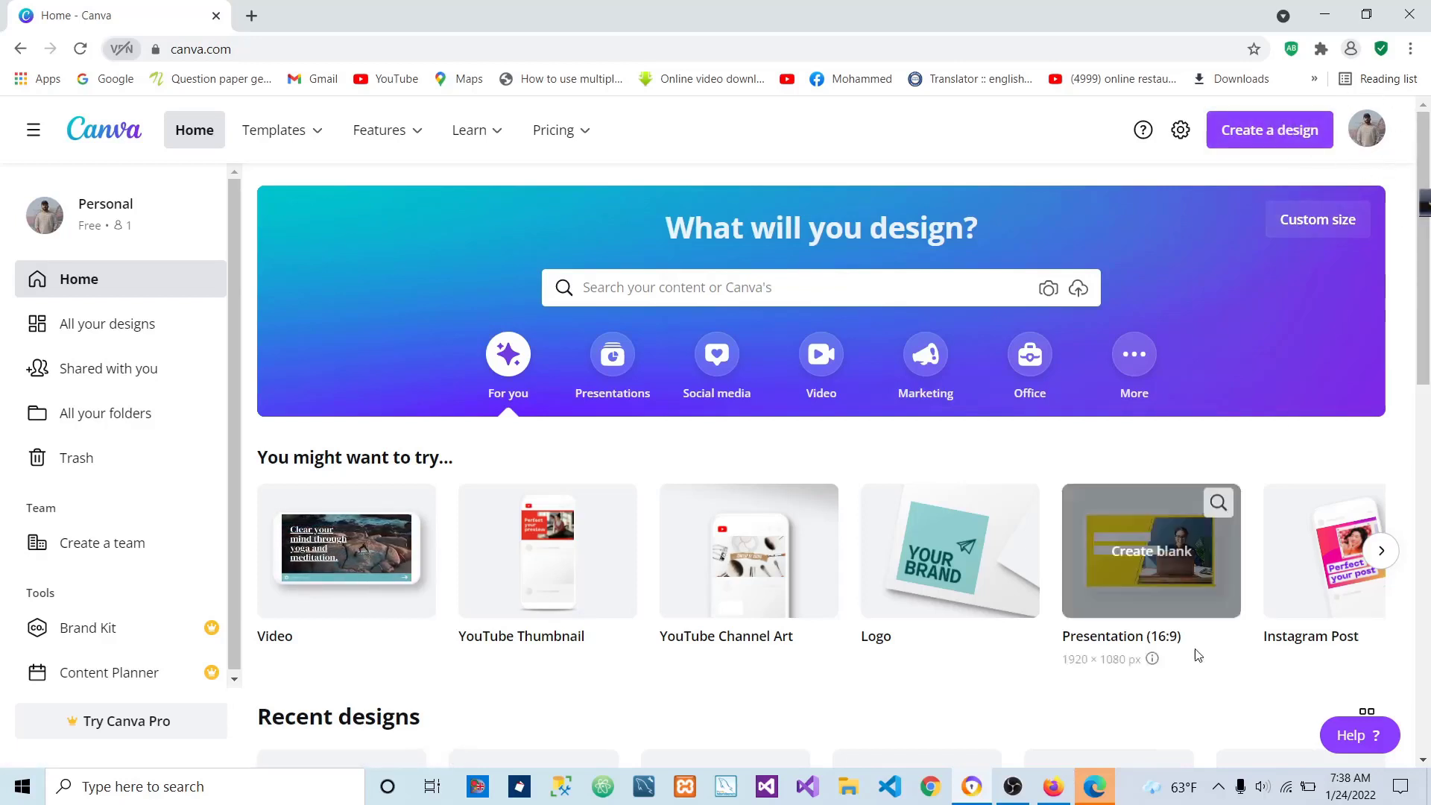
pyautogui.click(1097, 787)
pyautogui.write('canva')
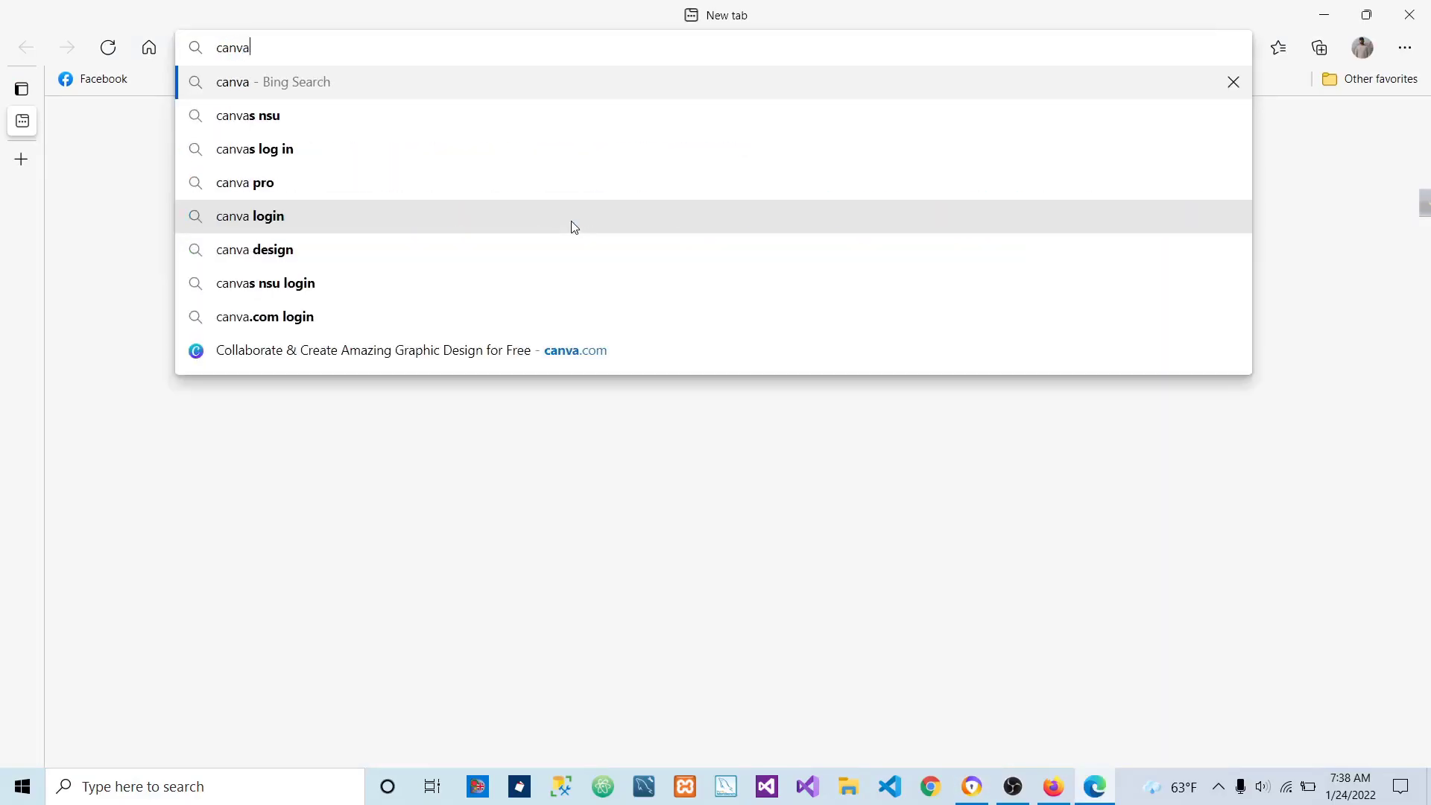
pyautogui.press('Return')
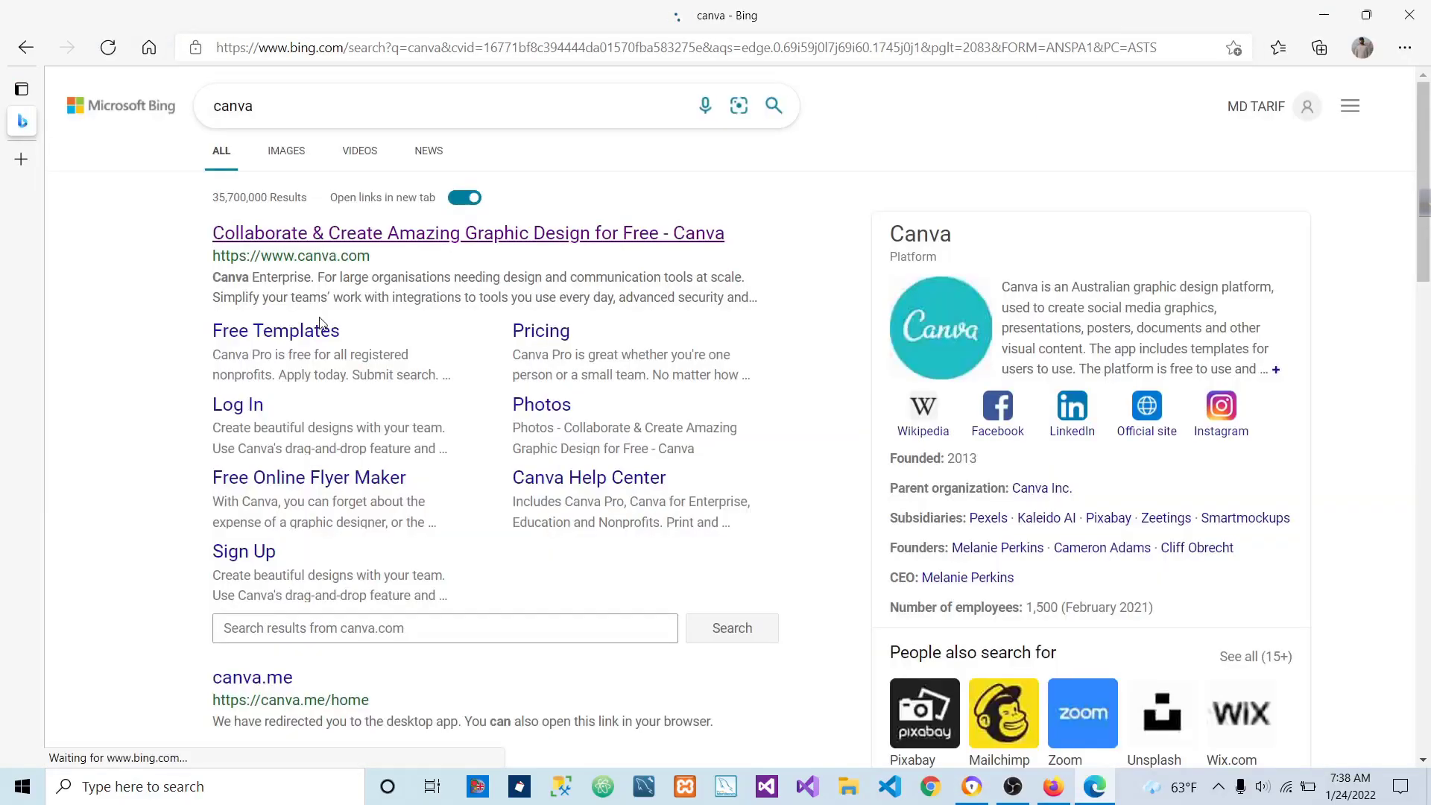
pyautogui.click(287, 237)
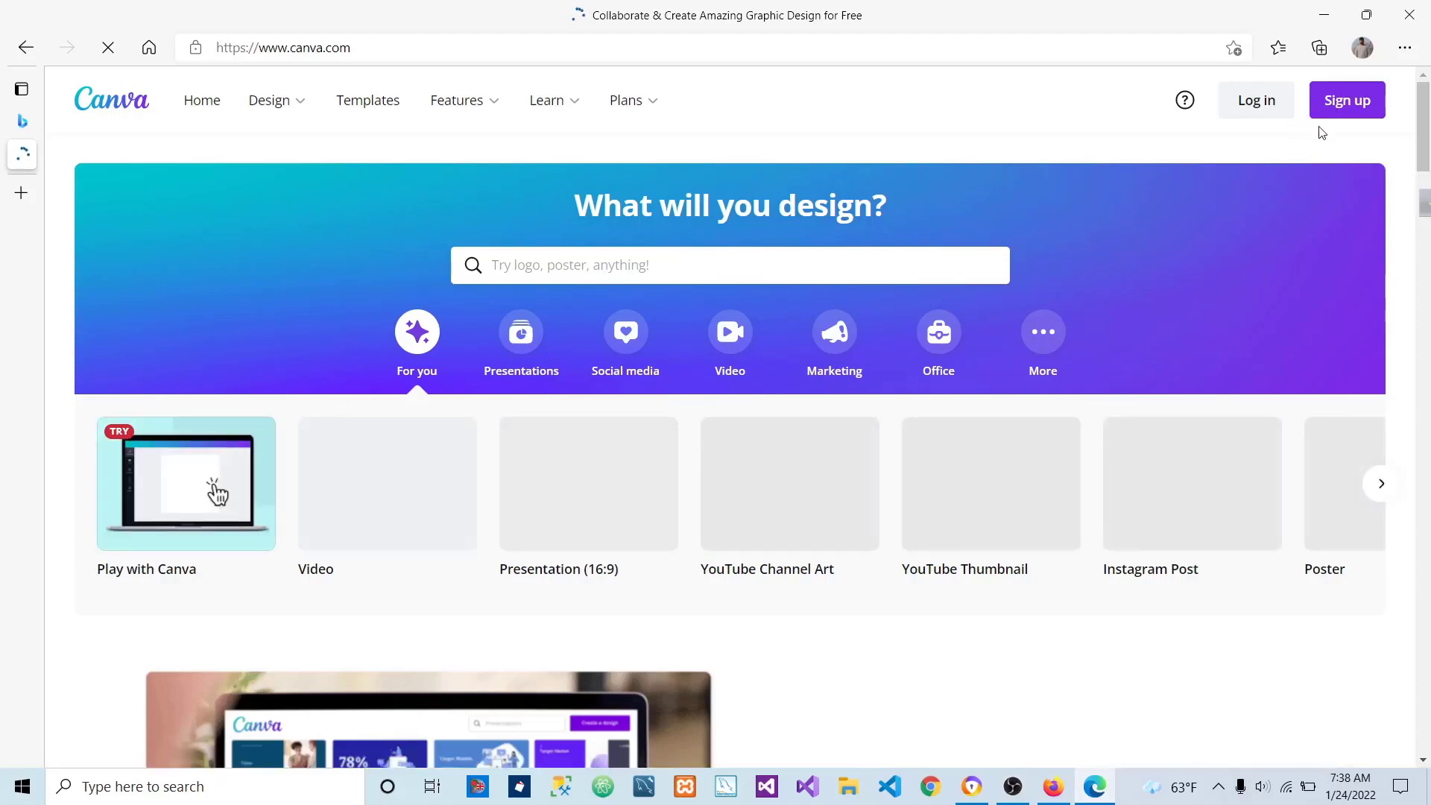
# View Canva's sign-up options, dismiss them and return to the signed-in Canva home page in Avast Secure Browser.
pyautogui.click(1347, 104)
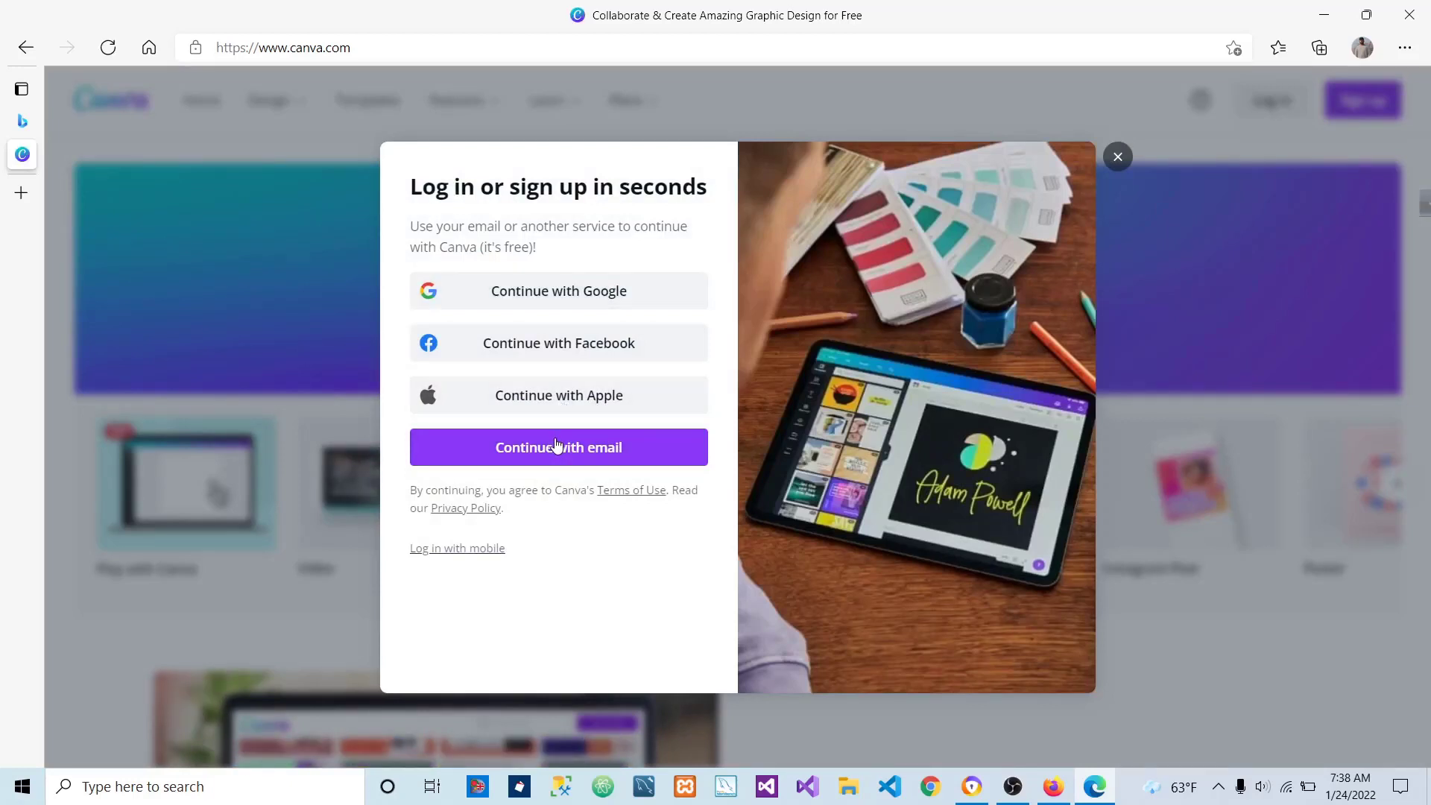
pyautogui.click(1118, 157)
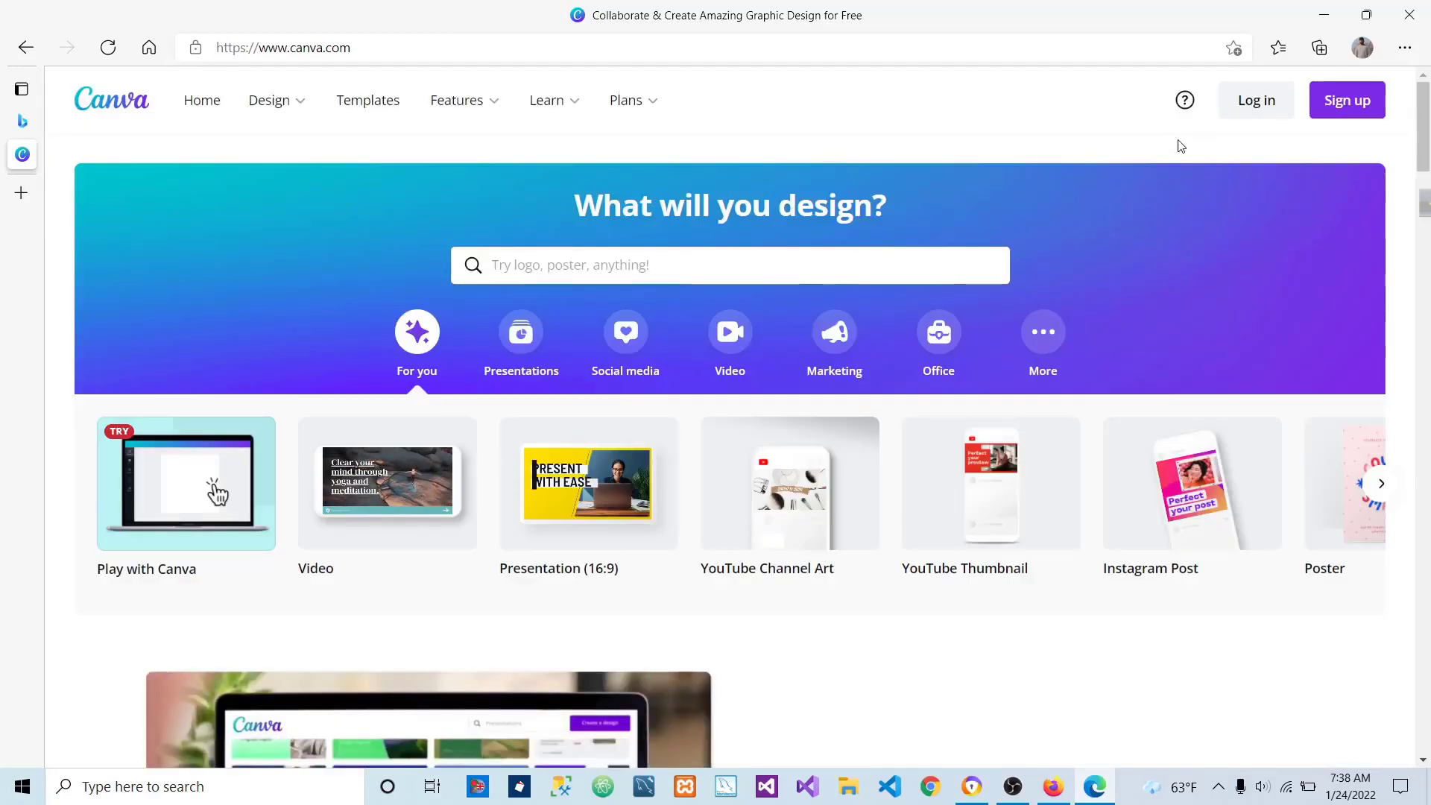
pyautogui.click(1323, 14)
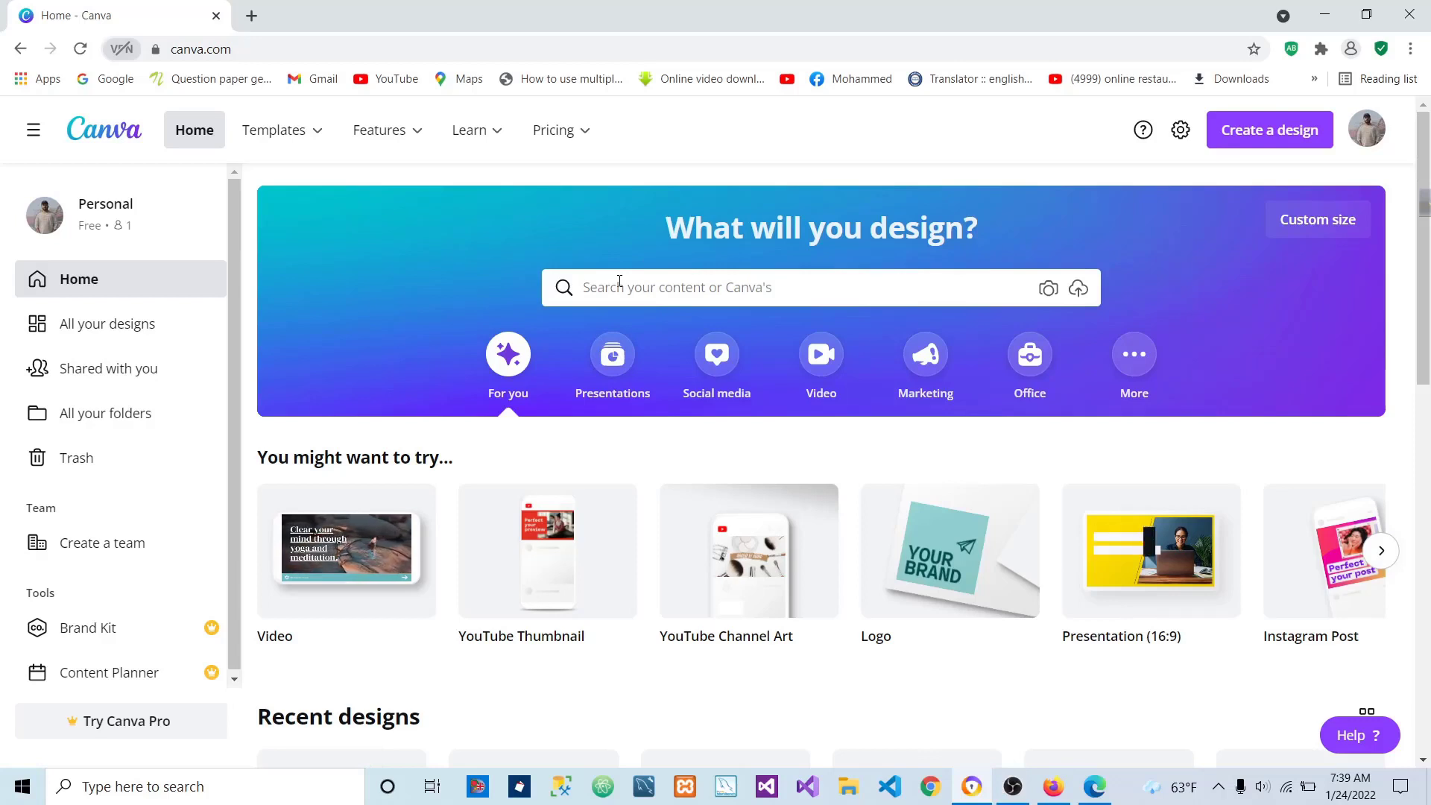
# Search Canva for "youtube thumbnail" and open the suggested YouTube Thumbnail template category.
pyautogui.moveTo(524, 594)
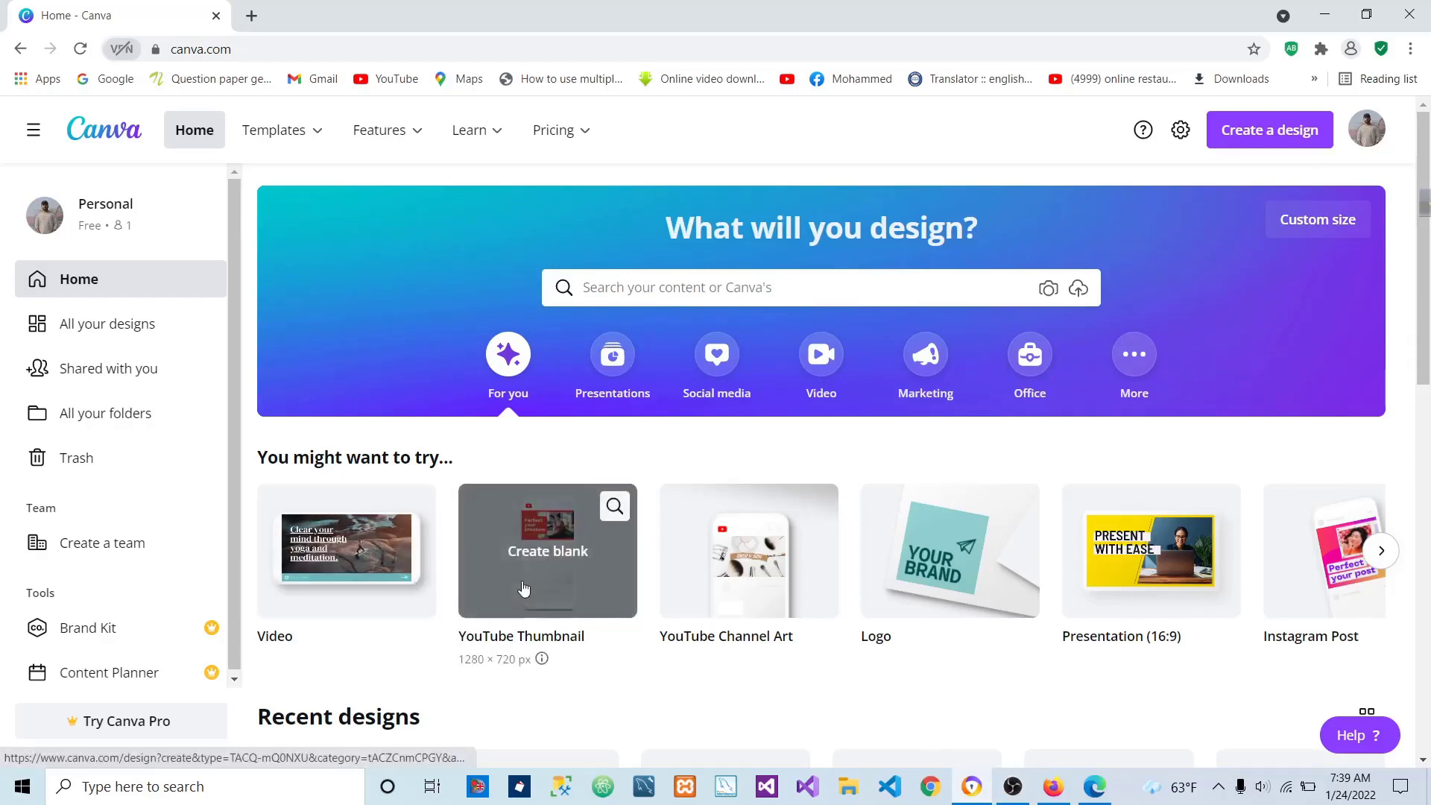
pyautogui.click(642, 286)
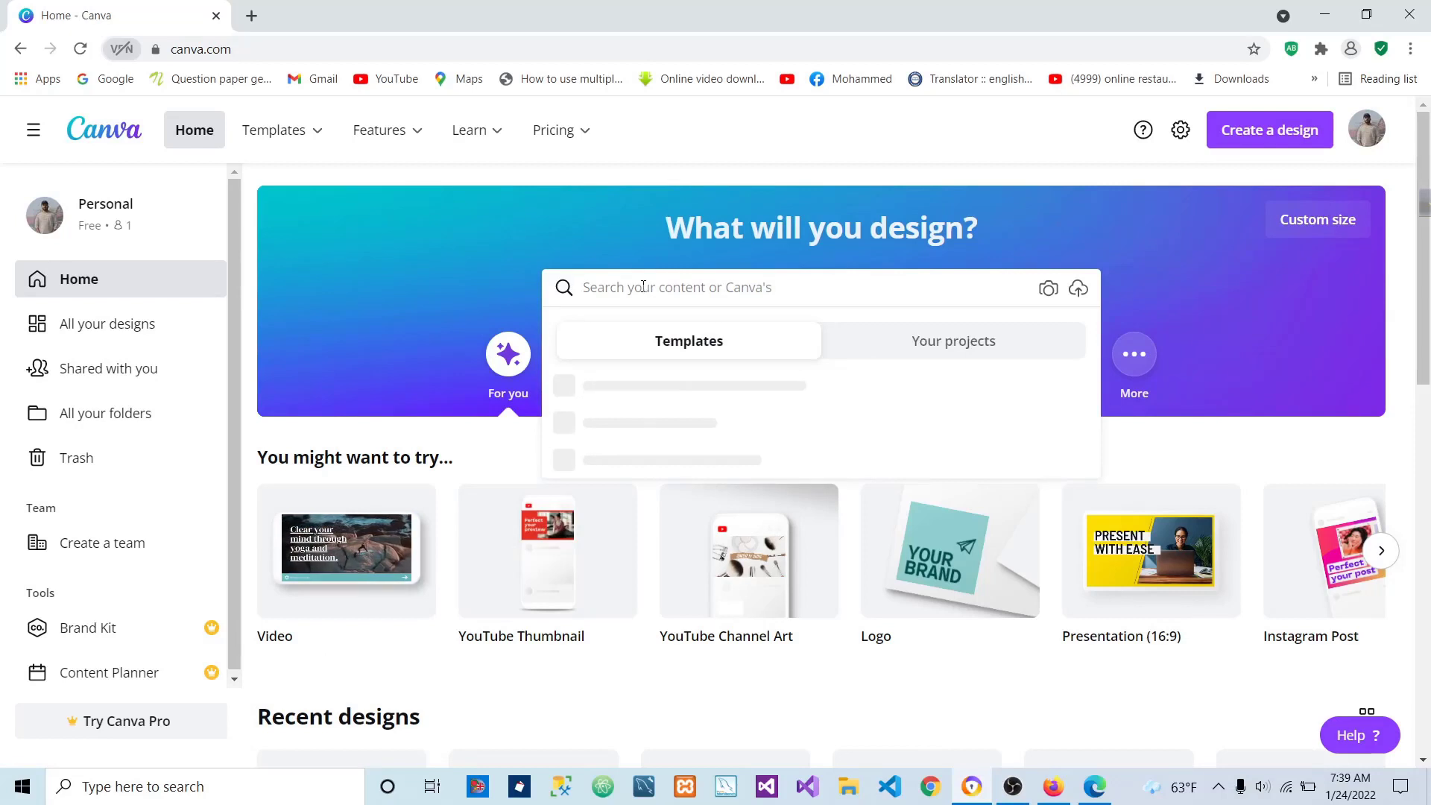
pyautogui.write('youtube')
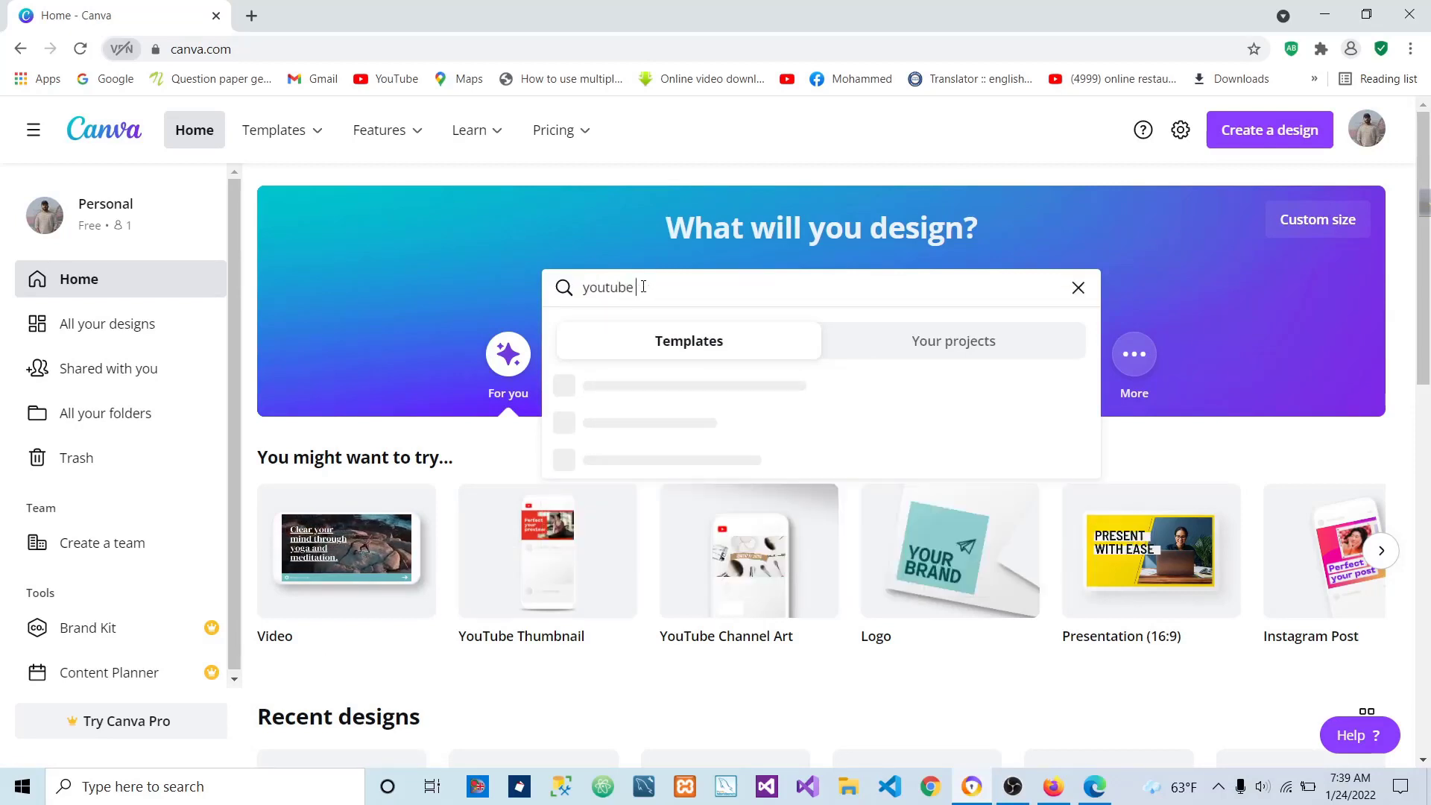
pyautogui.write(' thumbnail')
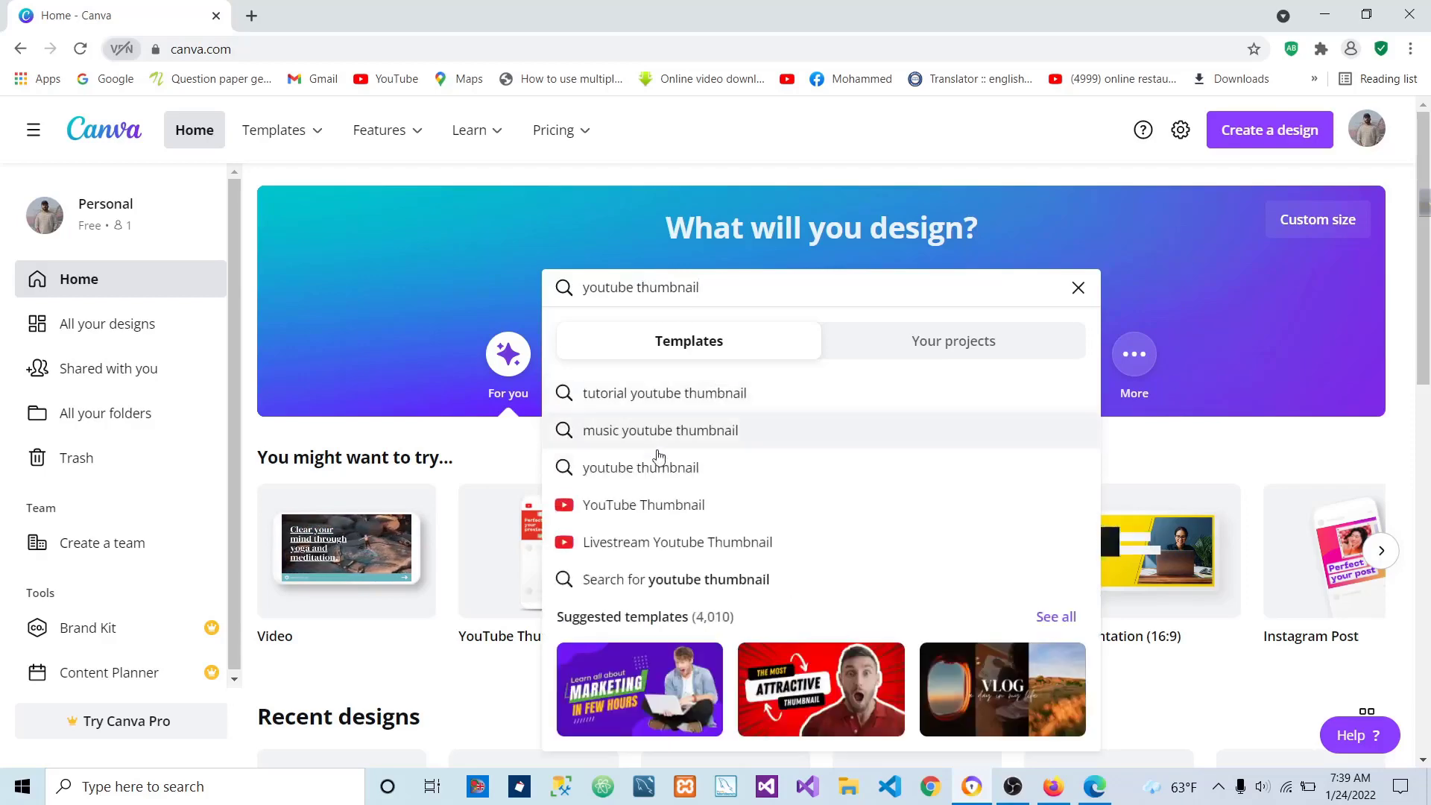
pyautogui.click(652, 504)
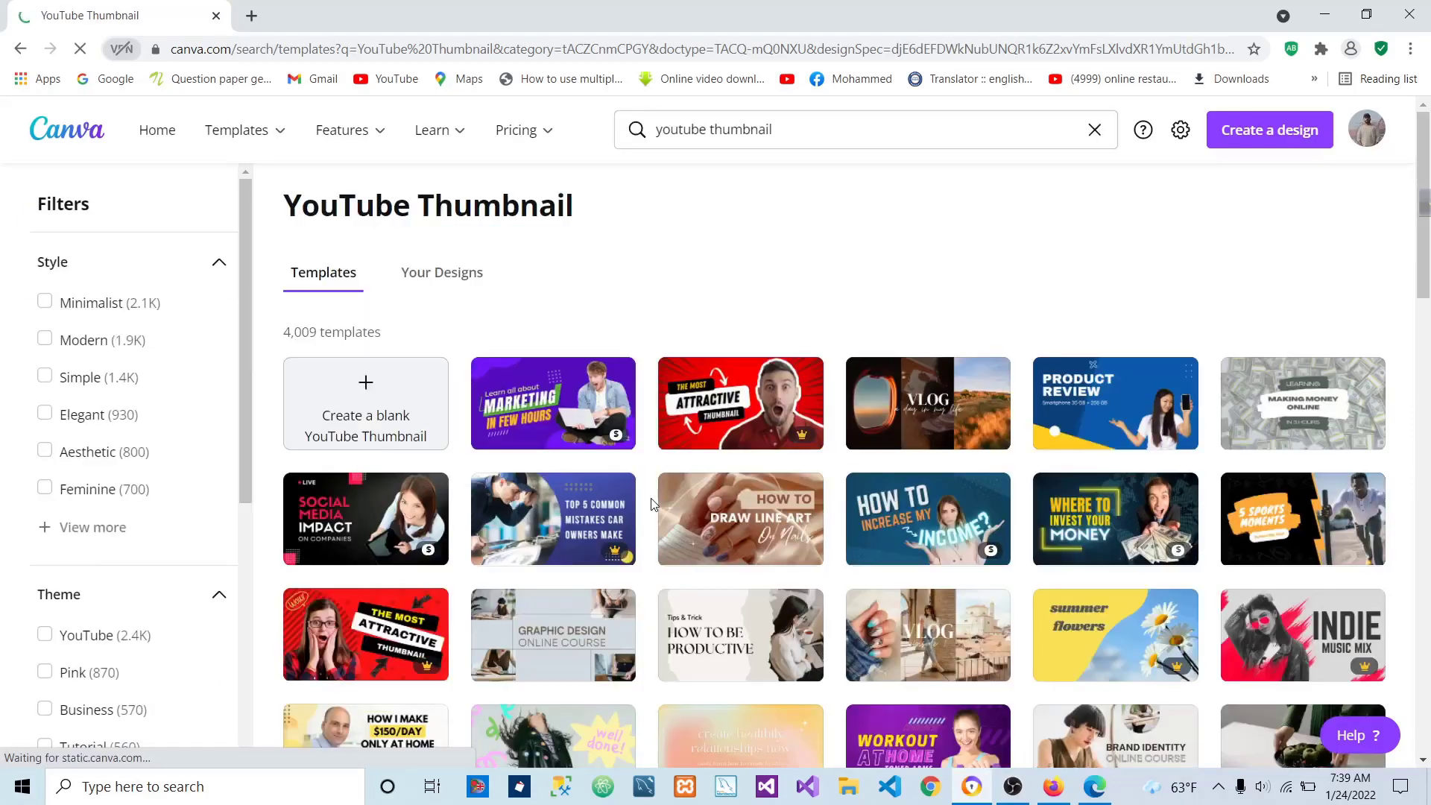
# Look through the YouTube Thumbnail templates and create a blank YouTube Thumbnail design.
pyautogui.scroll(-7, 652, 505)
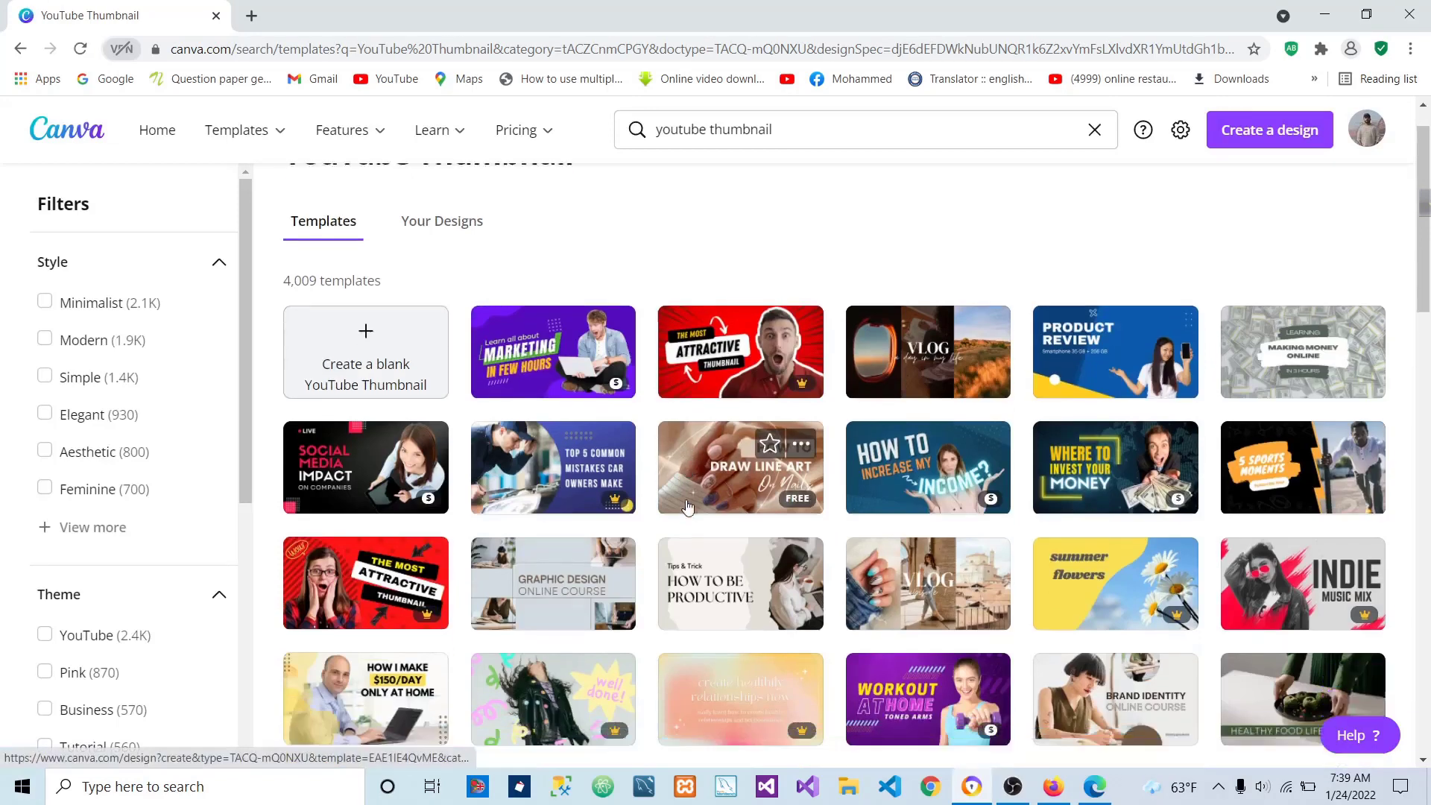
pyautogui.scroll(7, 684, 502)
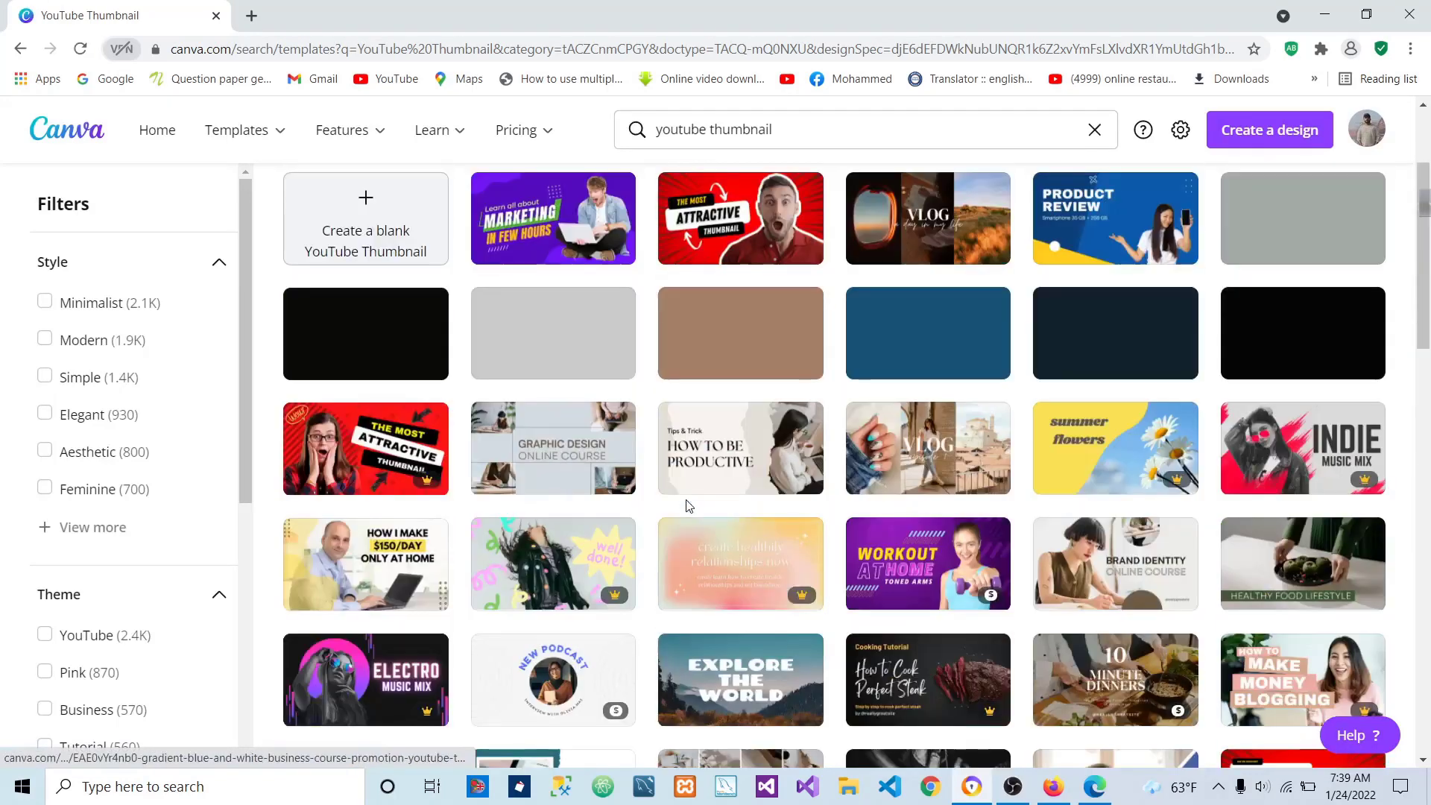
pyautogui.scroll(-1, 693, 620)
pyautogui.scroll(-6, 693, 620)
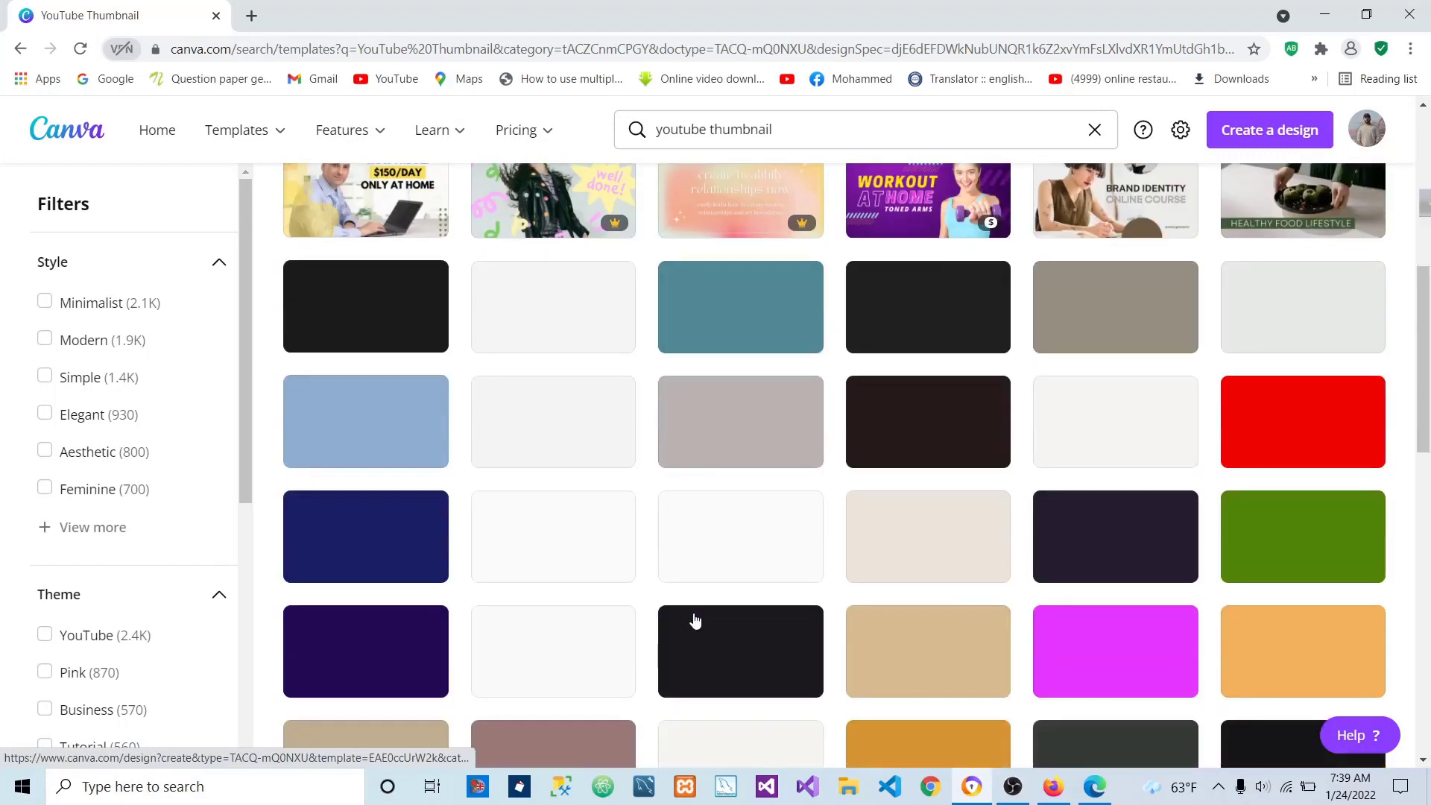
pyautogui.scroll(5, 693, 618)
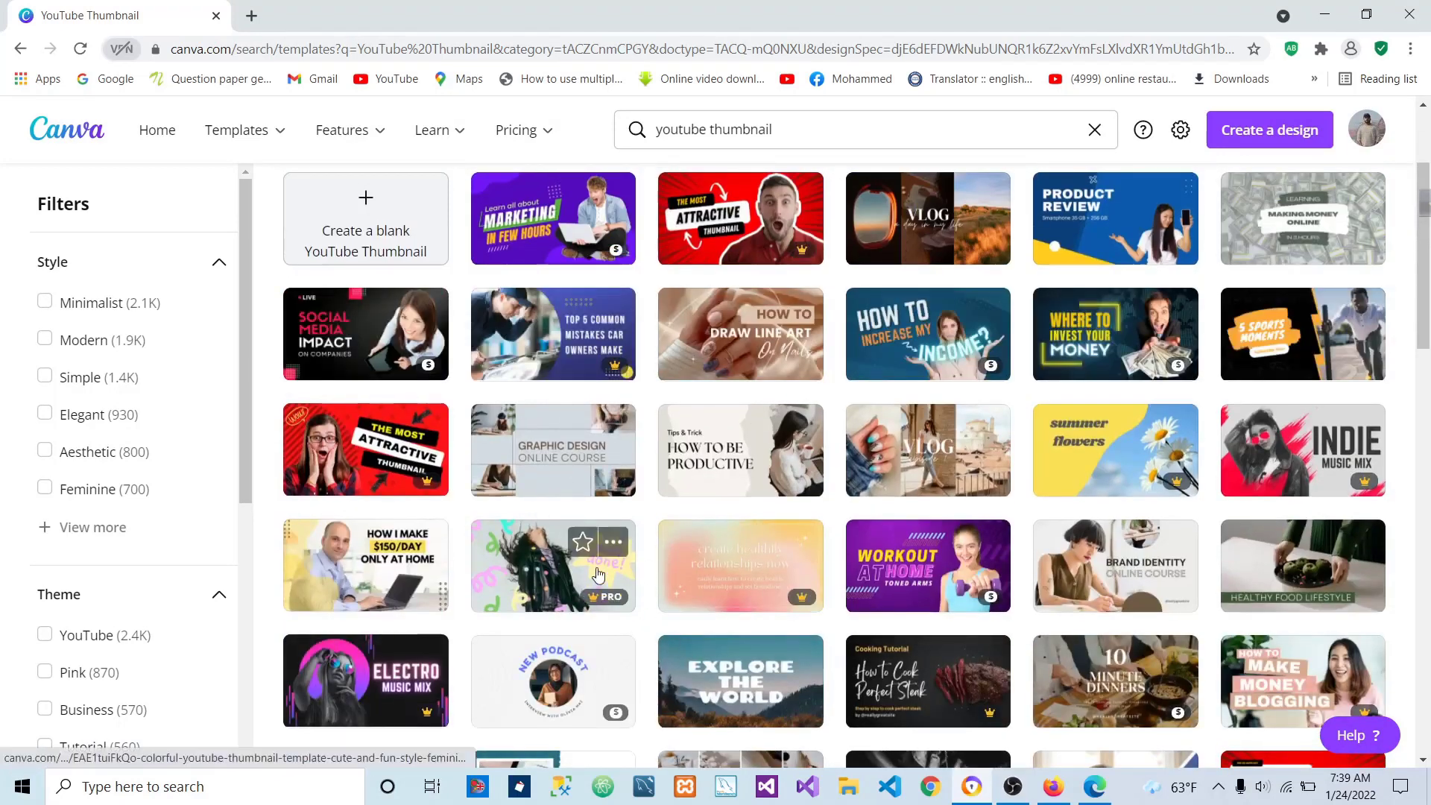
pyautogui.scroll(2, 741, 555)
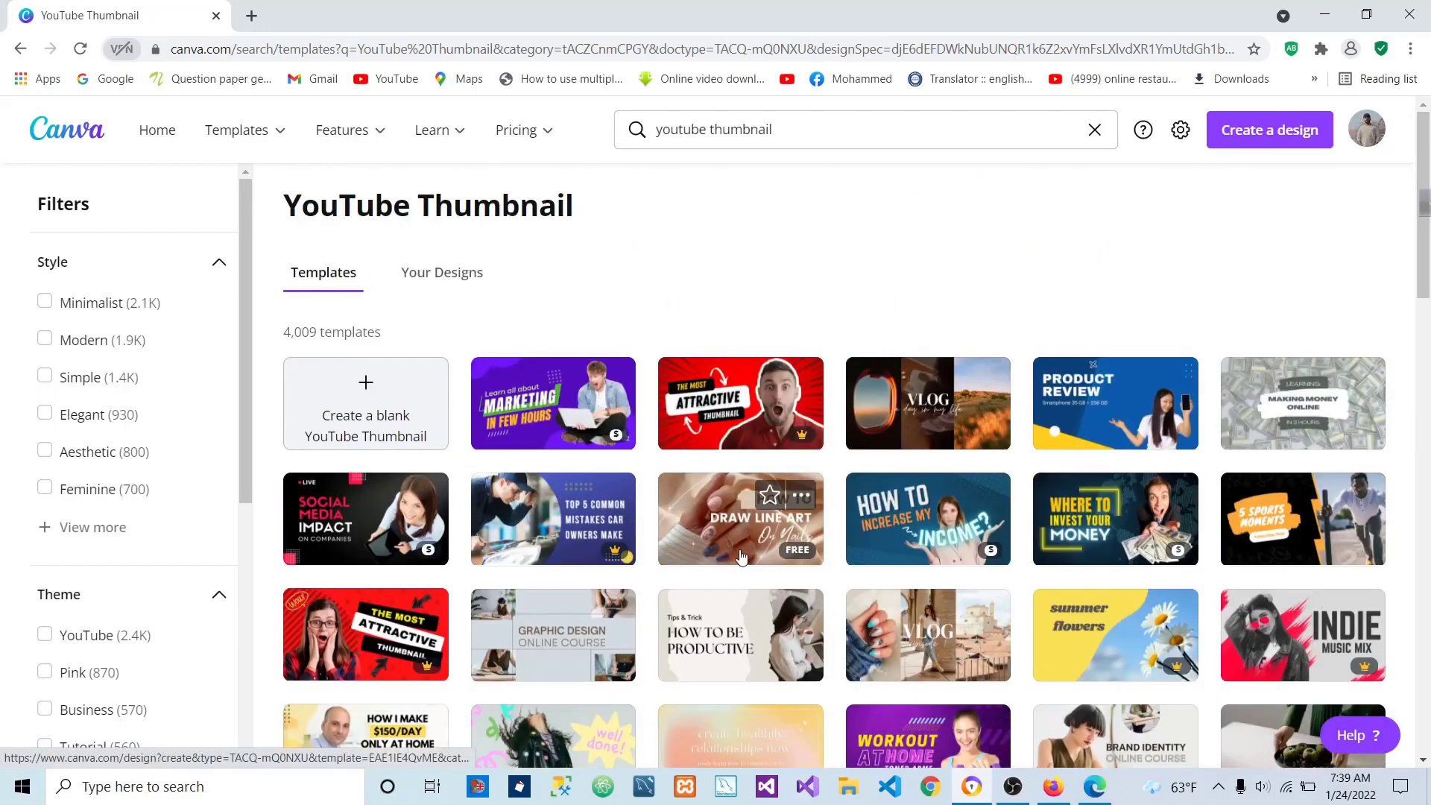
pyautogui.click(368, 420)
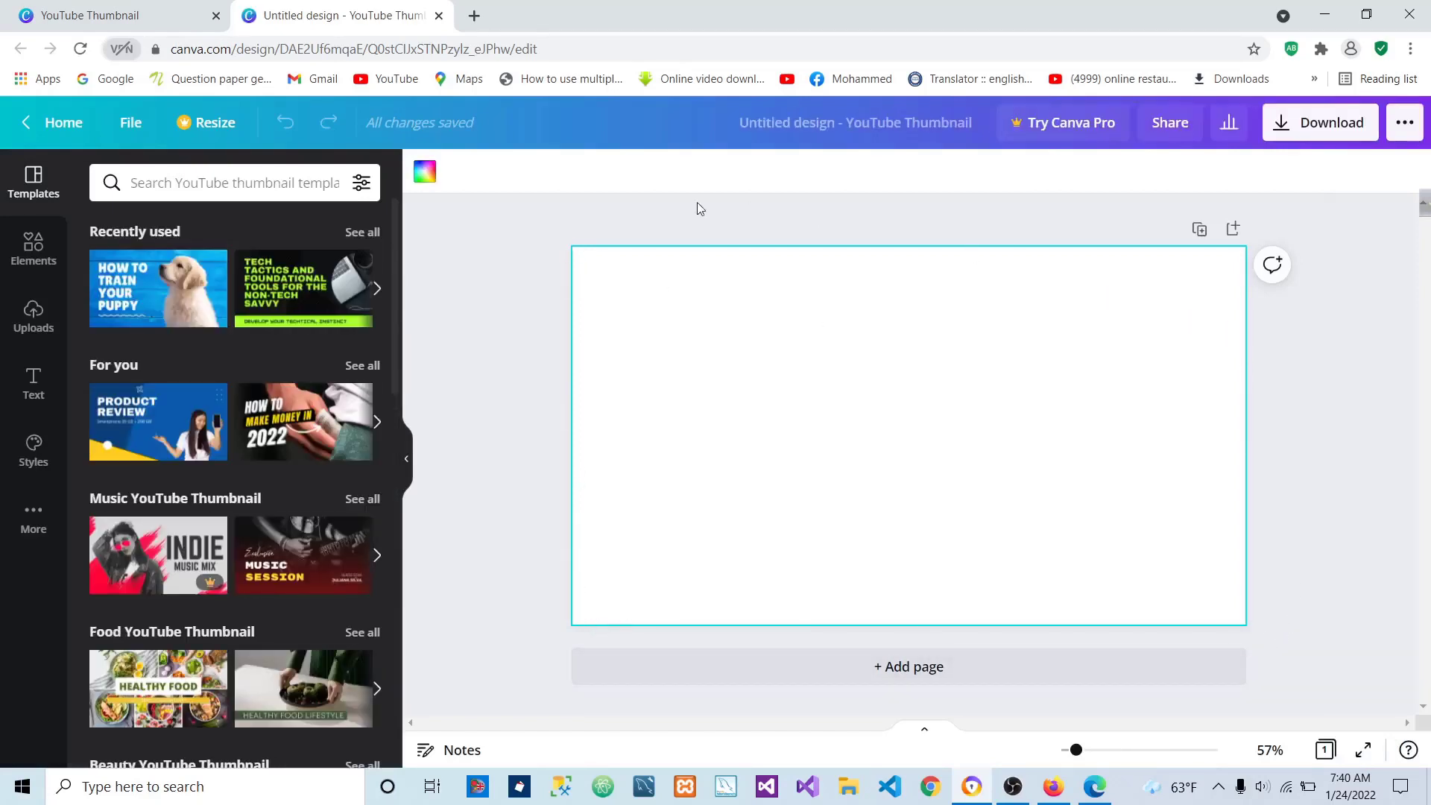
pyautogui.click(518, 366)
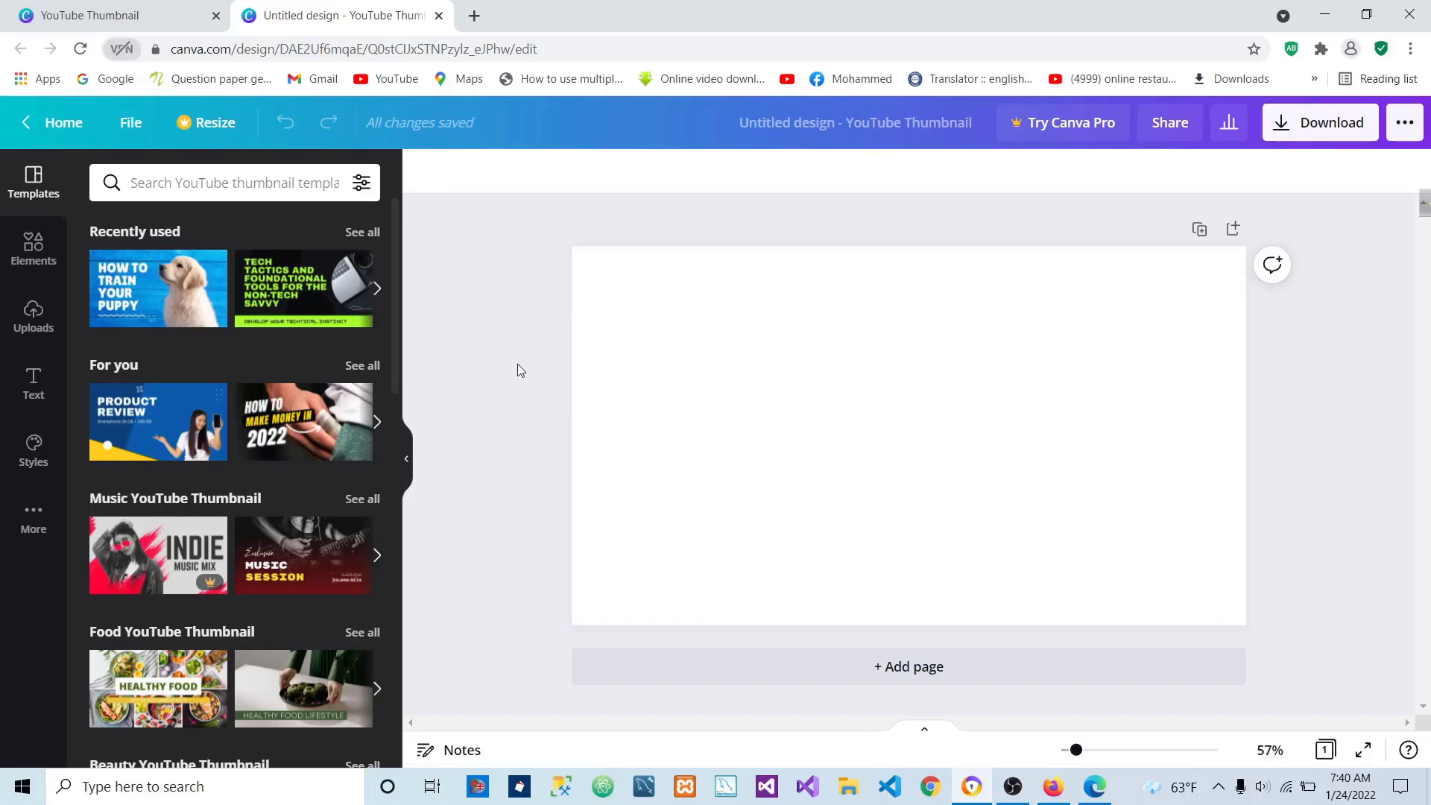
pyautogui.click(722, 459)
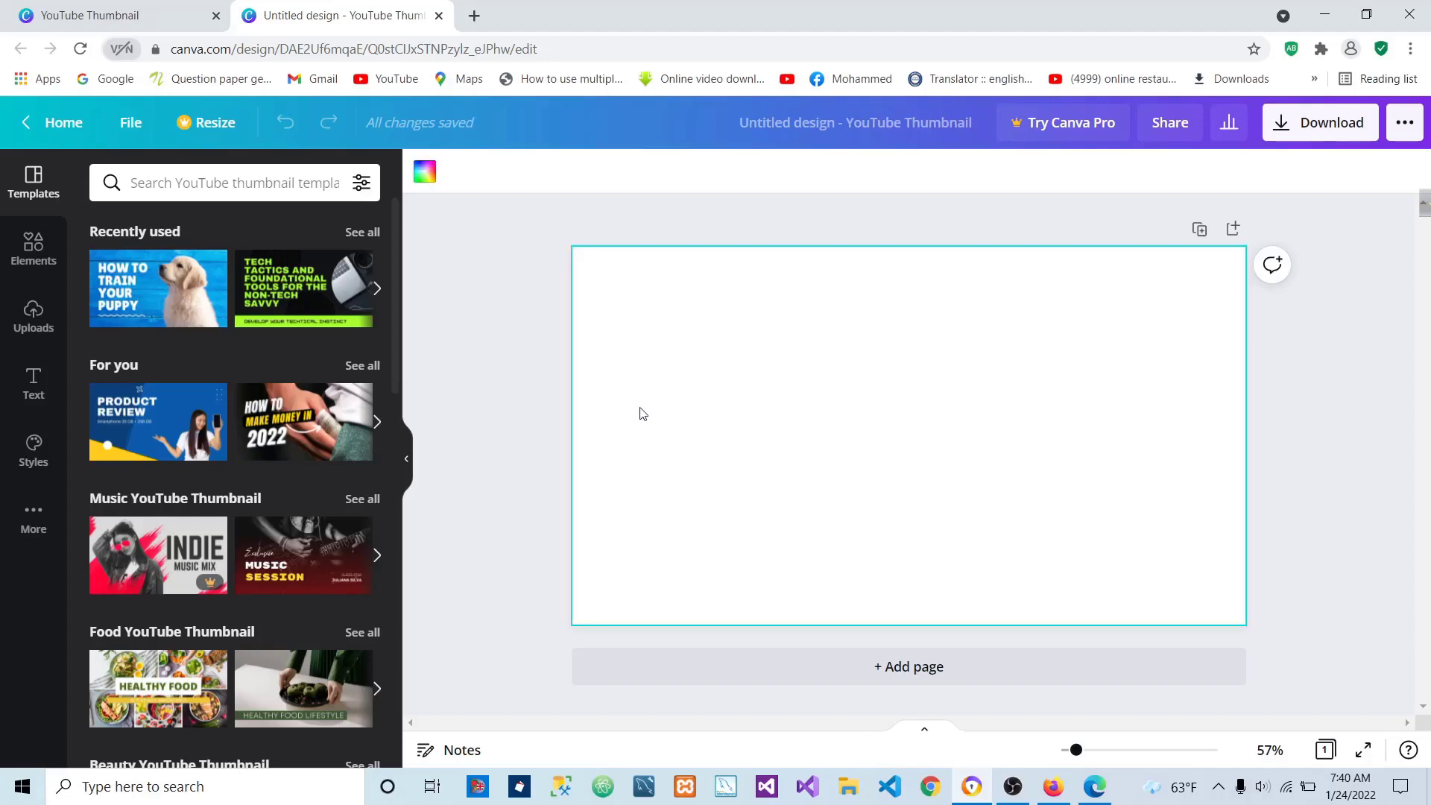
pyautogui.click(514, 472)
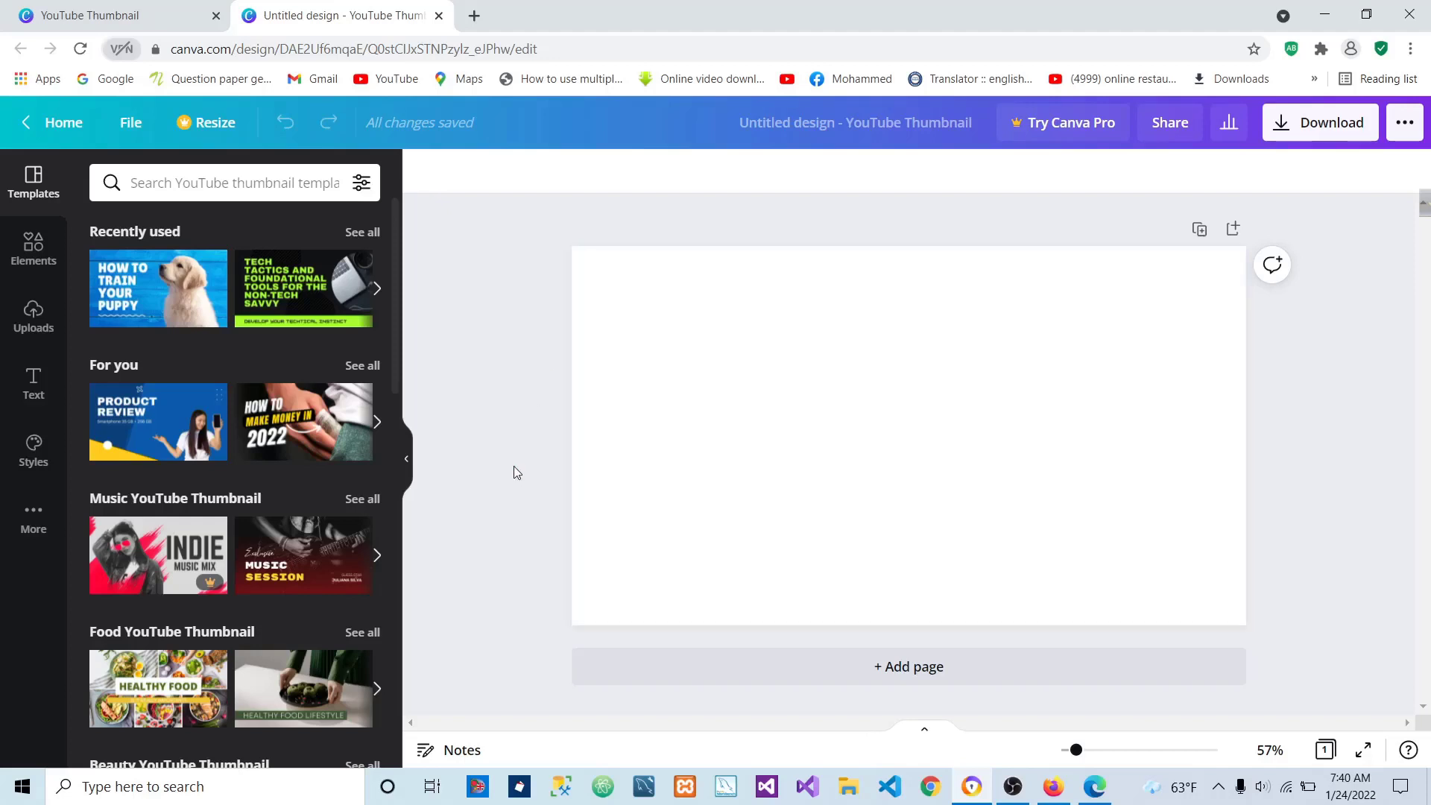
pyautogui.click(828, 478)
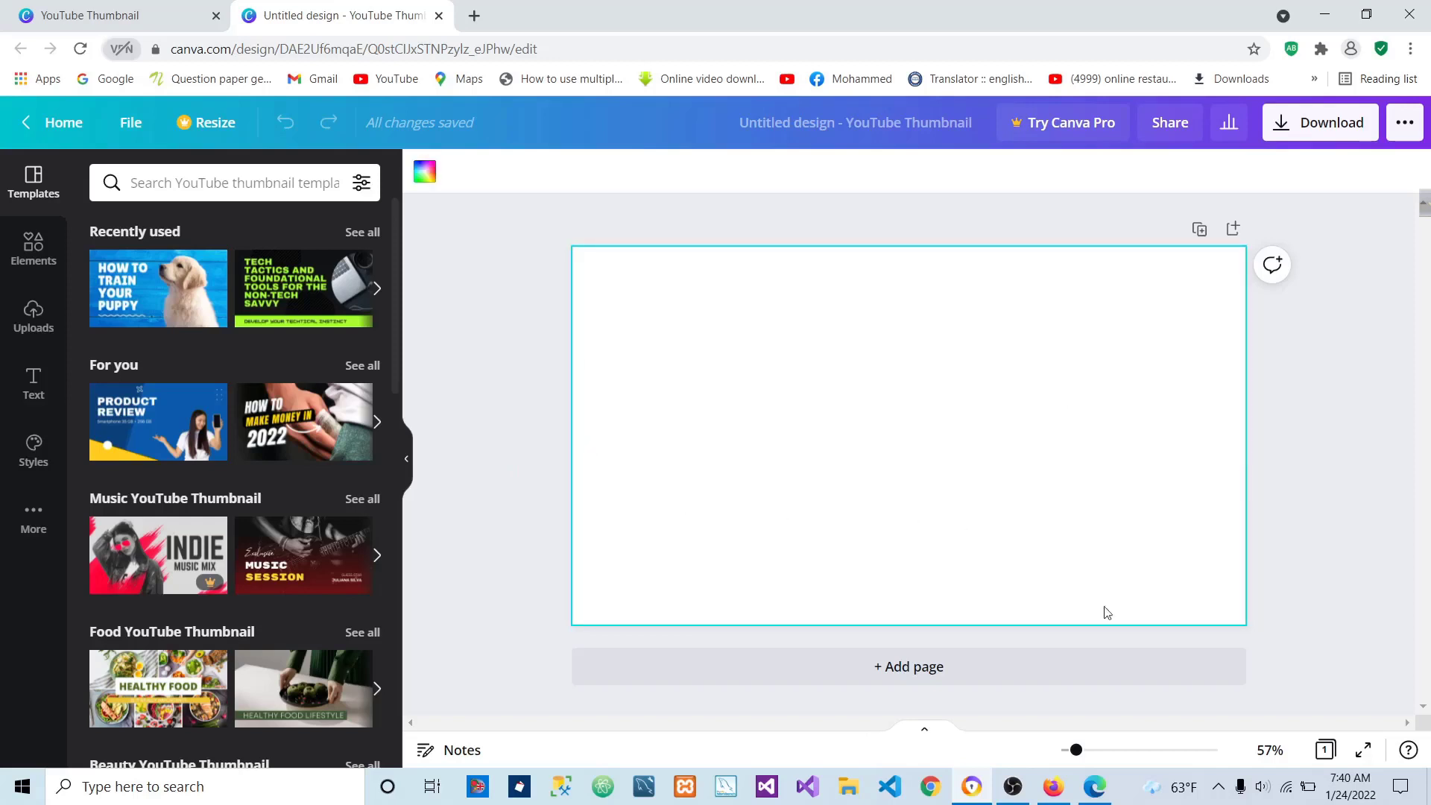
# Try the canvas zoom at 75% and 25%, and leave it at 75%.
pyautogui.click(1269, 749)
pyautogui.click(1244, 501)
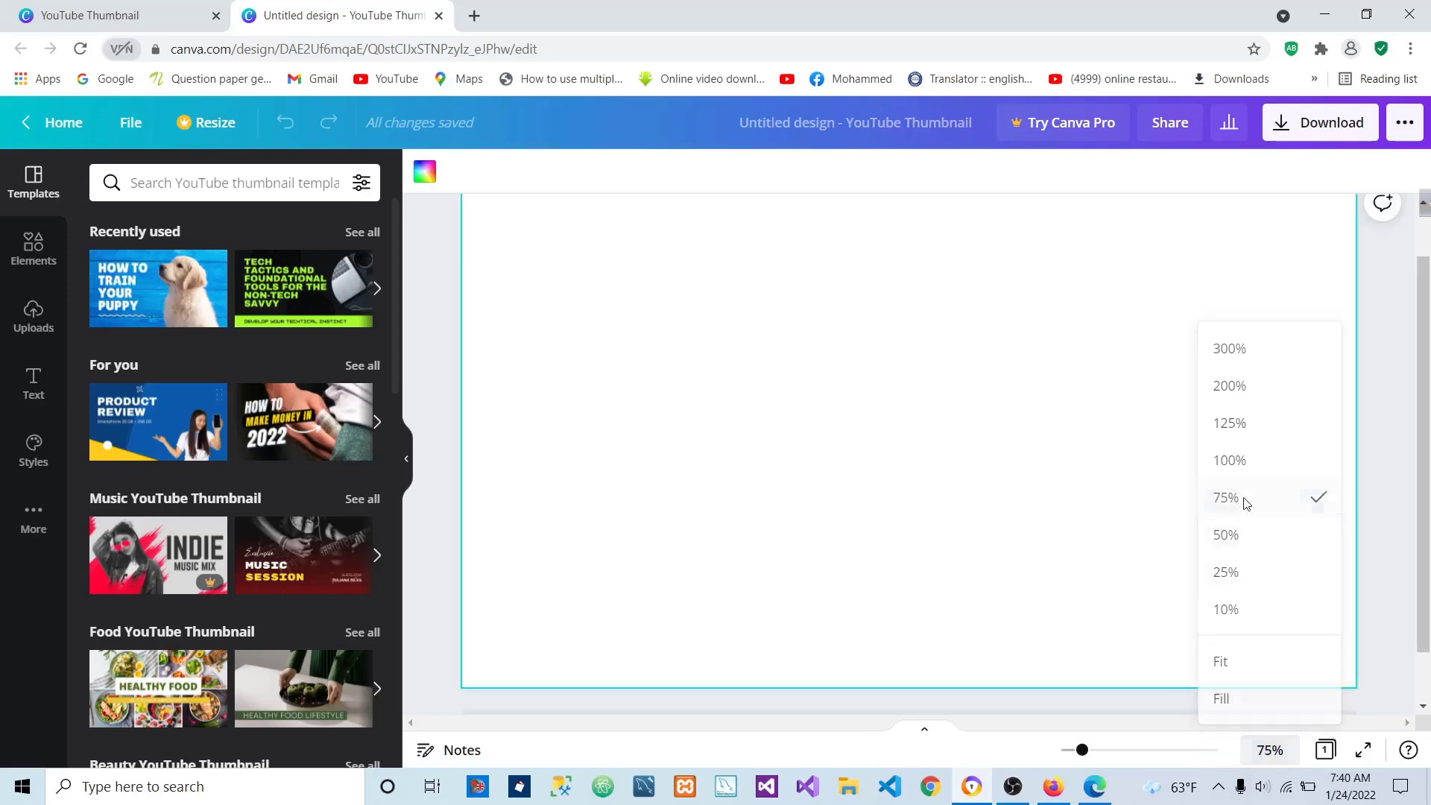
pyautogui.click(1270, 750)
pyautogui.click(1260, 569)
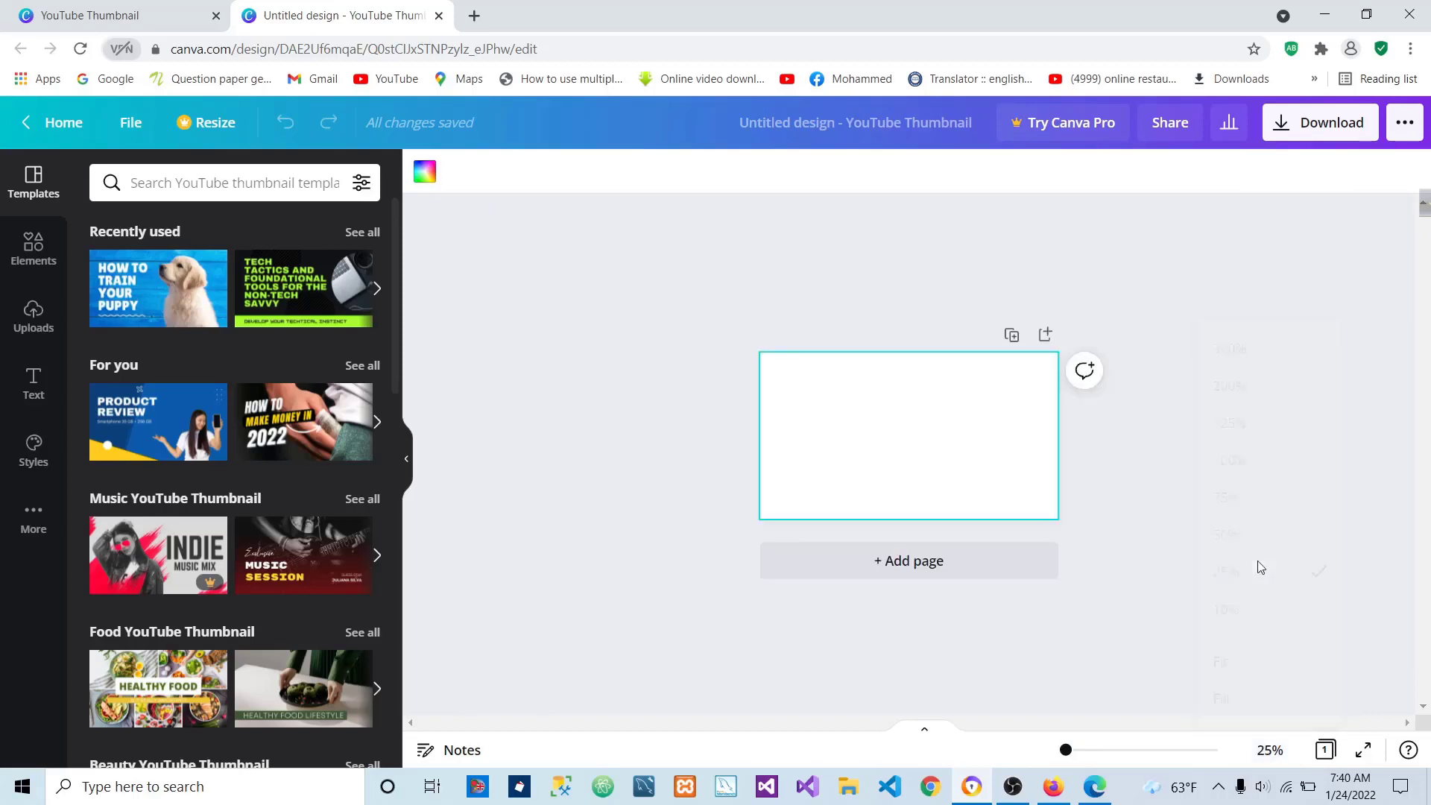
pyautogui.click(1269, 750)
pyautogui.click(1240, 500)
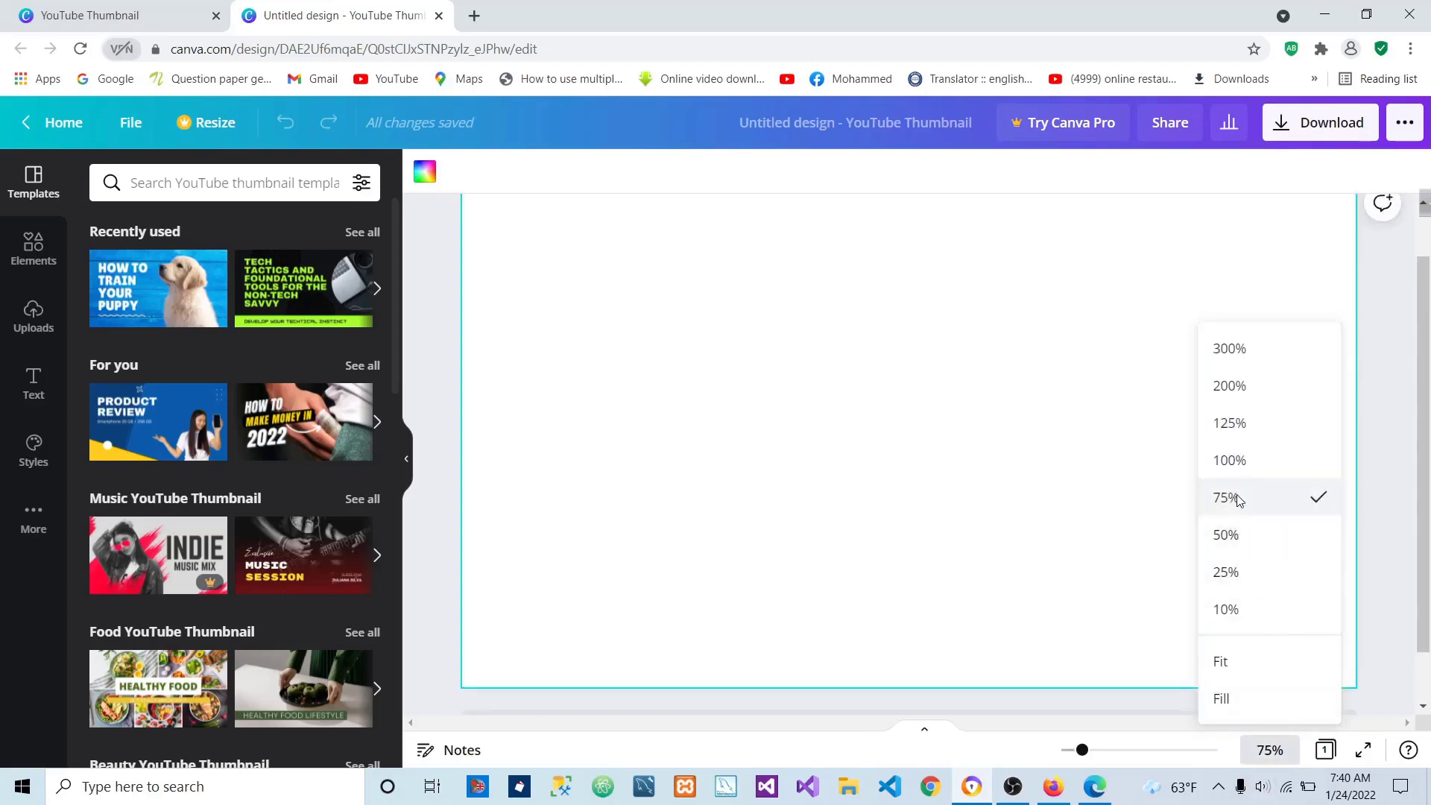
pyautogui.scroll(1, 815, 536)
pyautogui.scroll(-2, 943, 555)
pyautogui.scroll(2, 1057, 569)
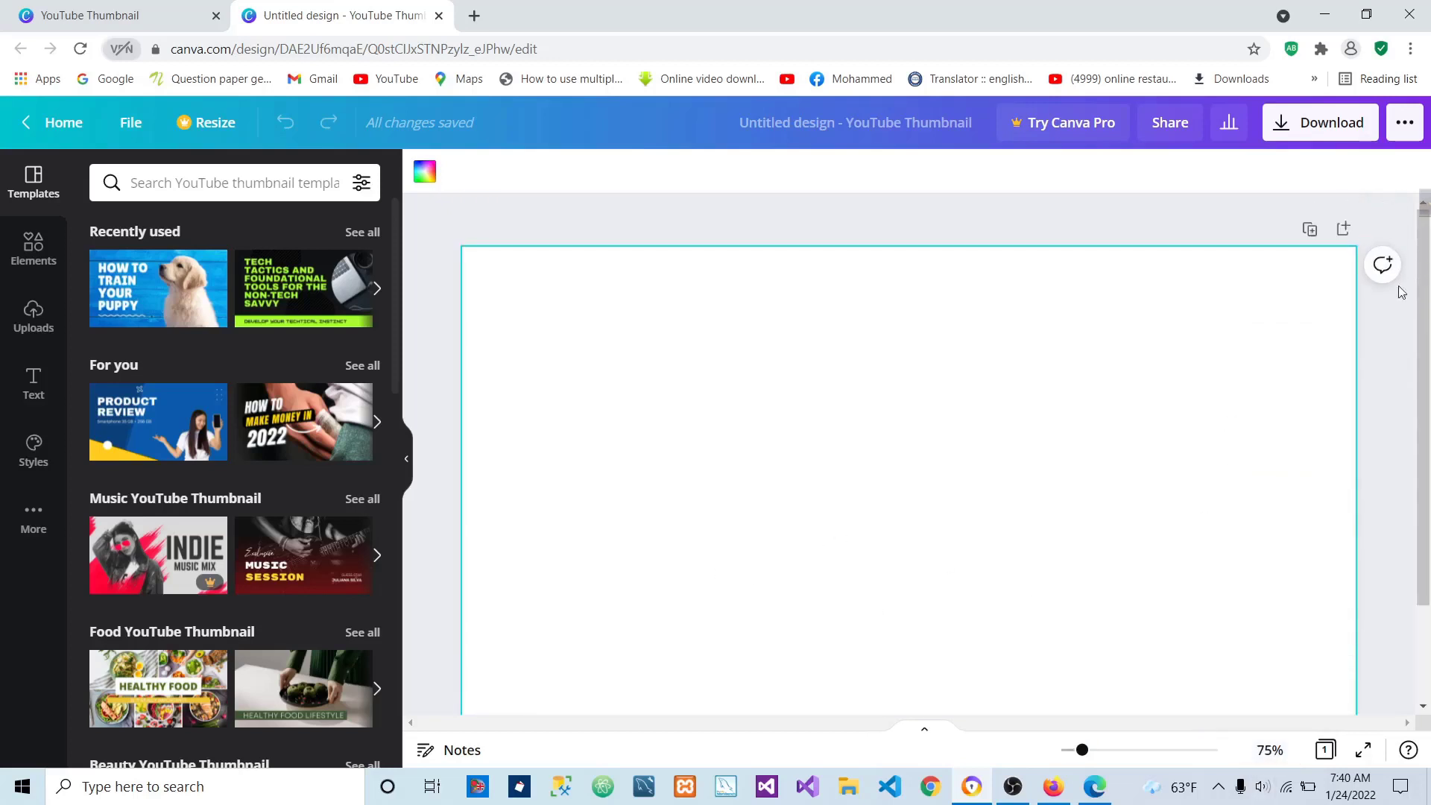
# Reduce the browser's page zoom to 90% so that more of the blank thumbnail fits.
pyautogui.click(1410, 48)
pyautogui.click(1287, 243)
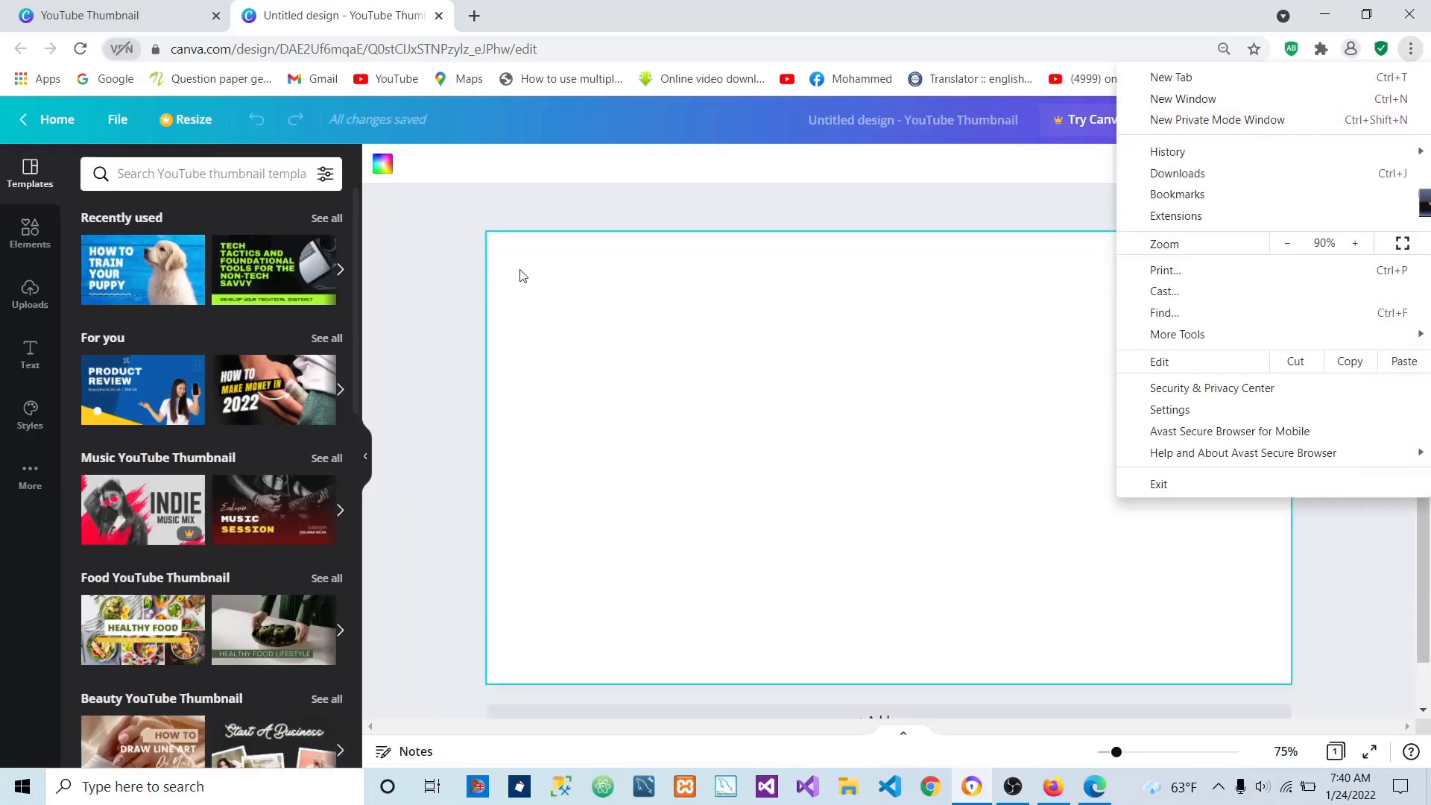
pyautogui.click(458, 328)
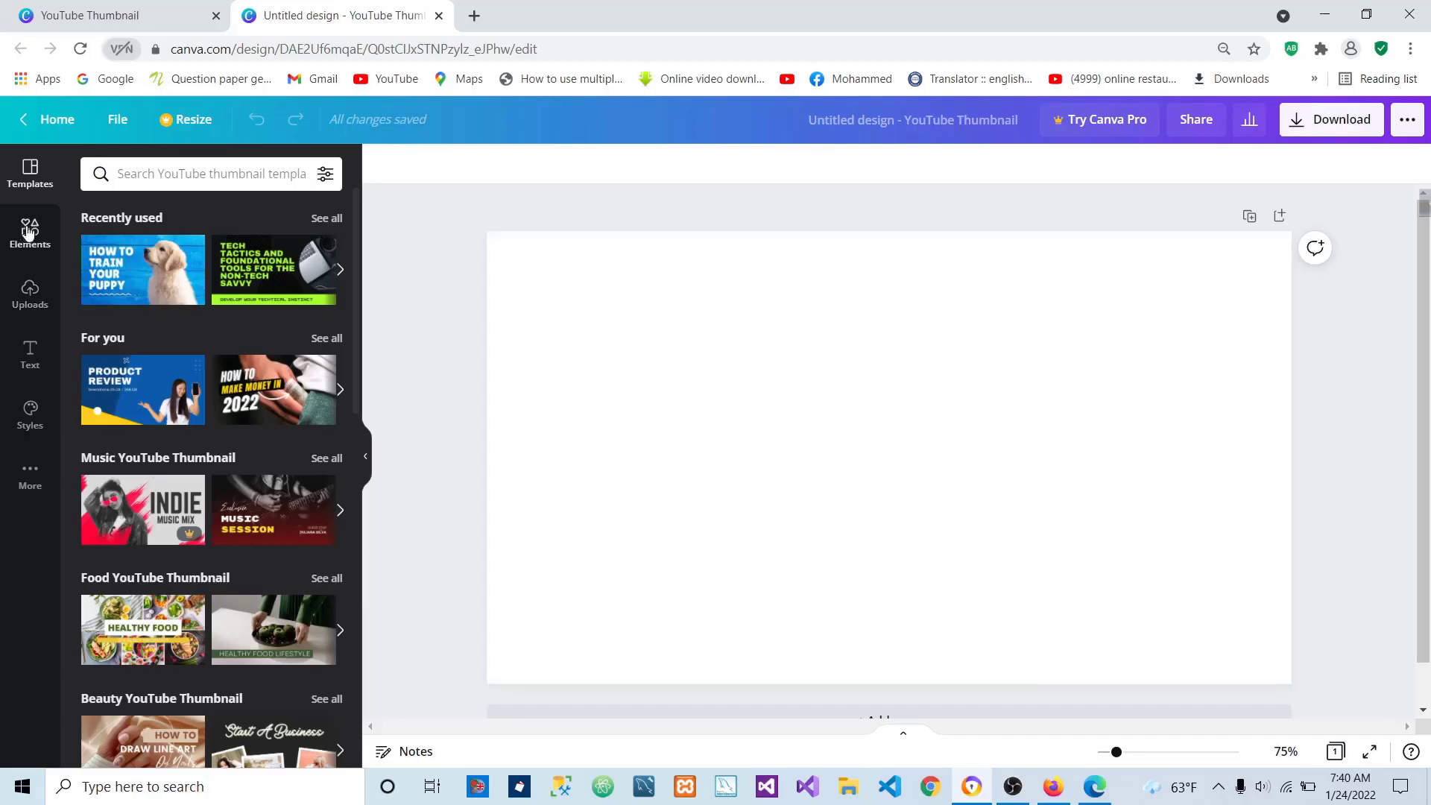
# Browse the YouTube thumbnail templates in the editor and open the elements library.
pyautogui.scroll(-10, 213, 472)
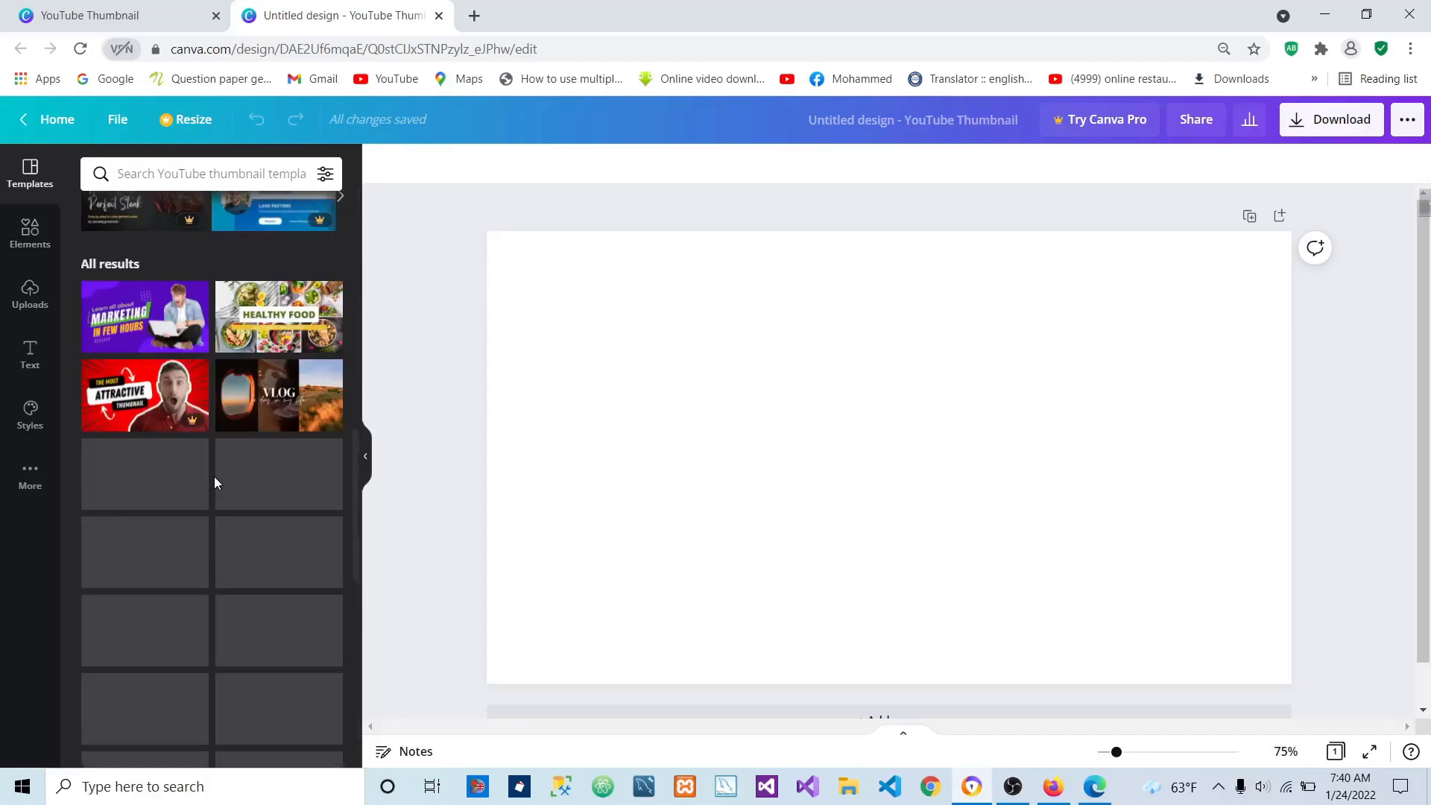
pyautogui.scroll(3, 214, 483)
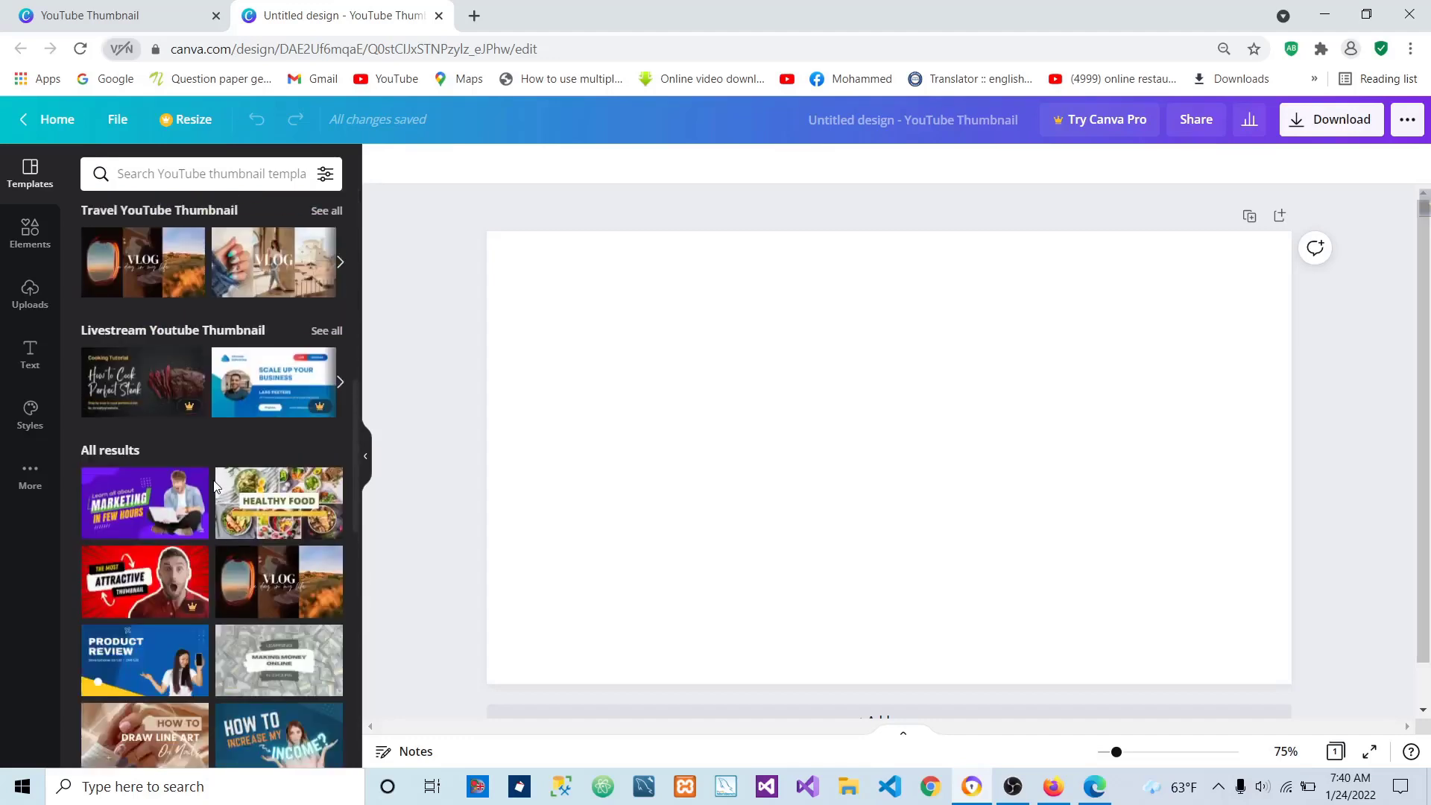
pyautogui.click(25, 256)
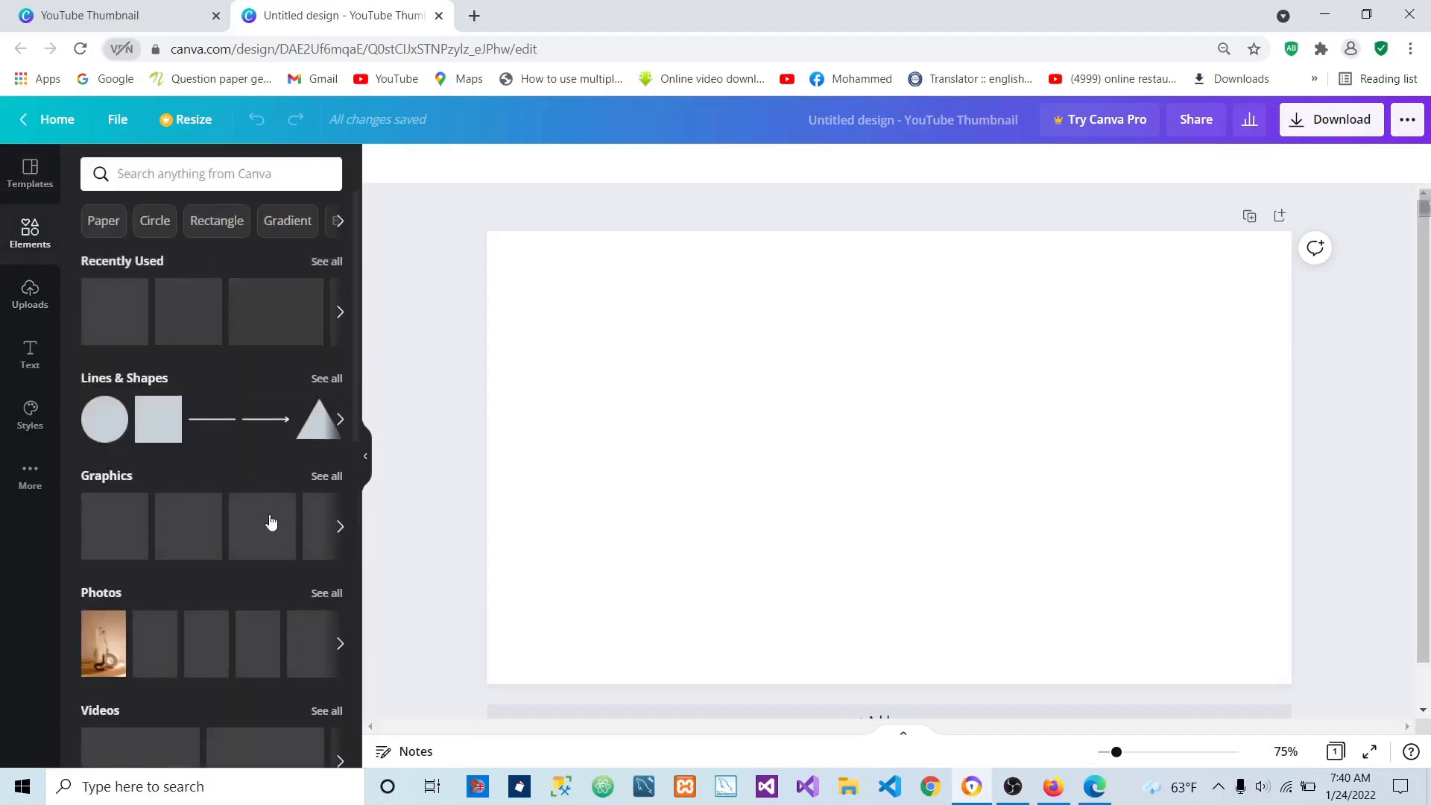
# Look through the elements library's categories and the previously uploaded images.
pyautogui.scroll(-8, 272, 521)
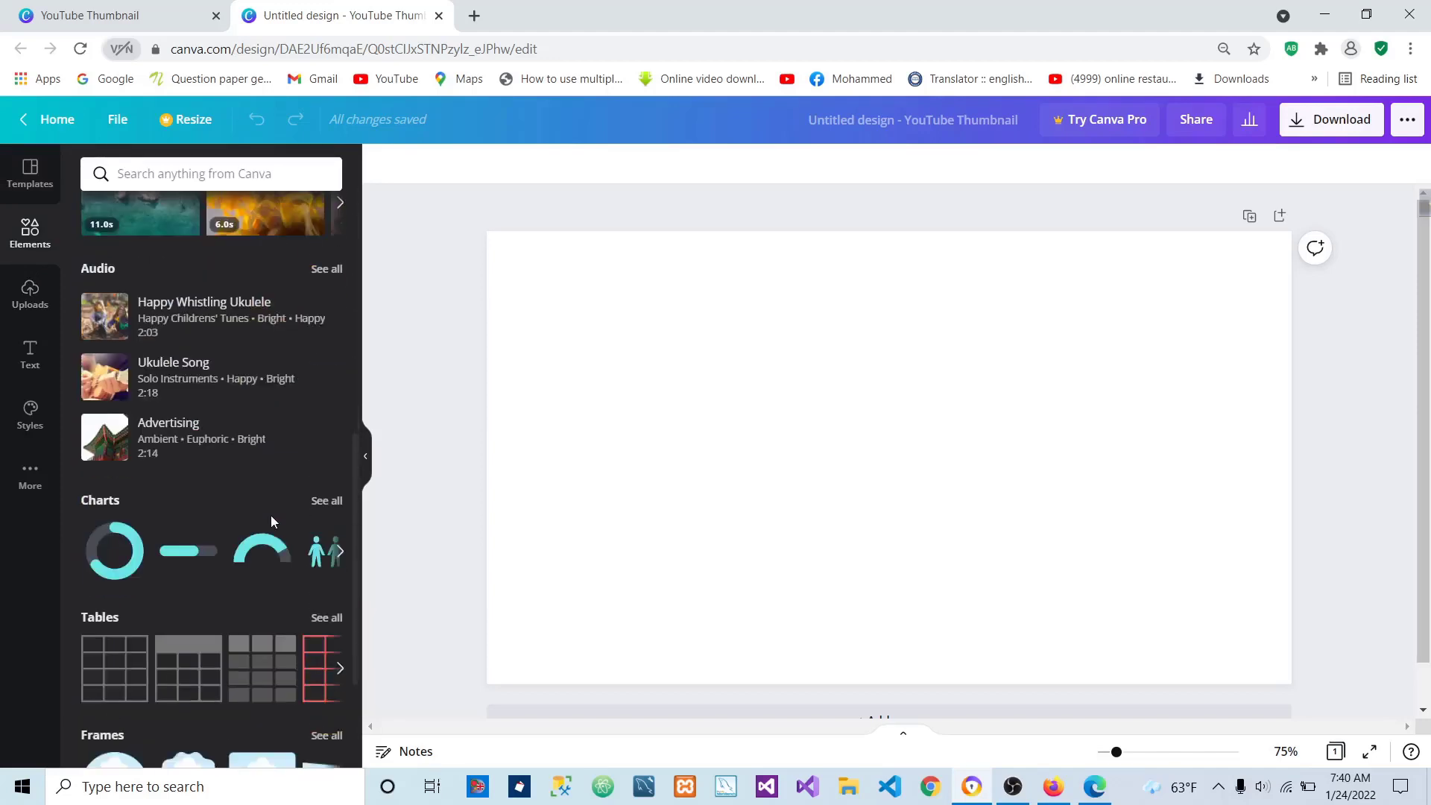
pyautogui.scroll(-3, 271, 515)
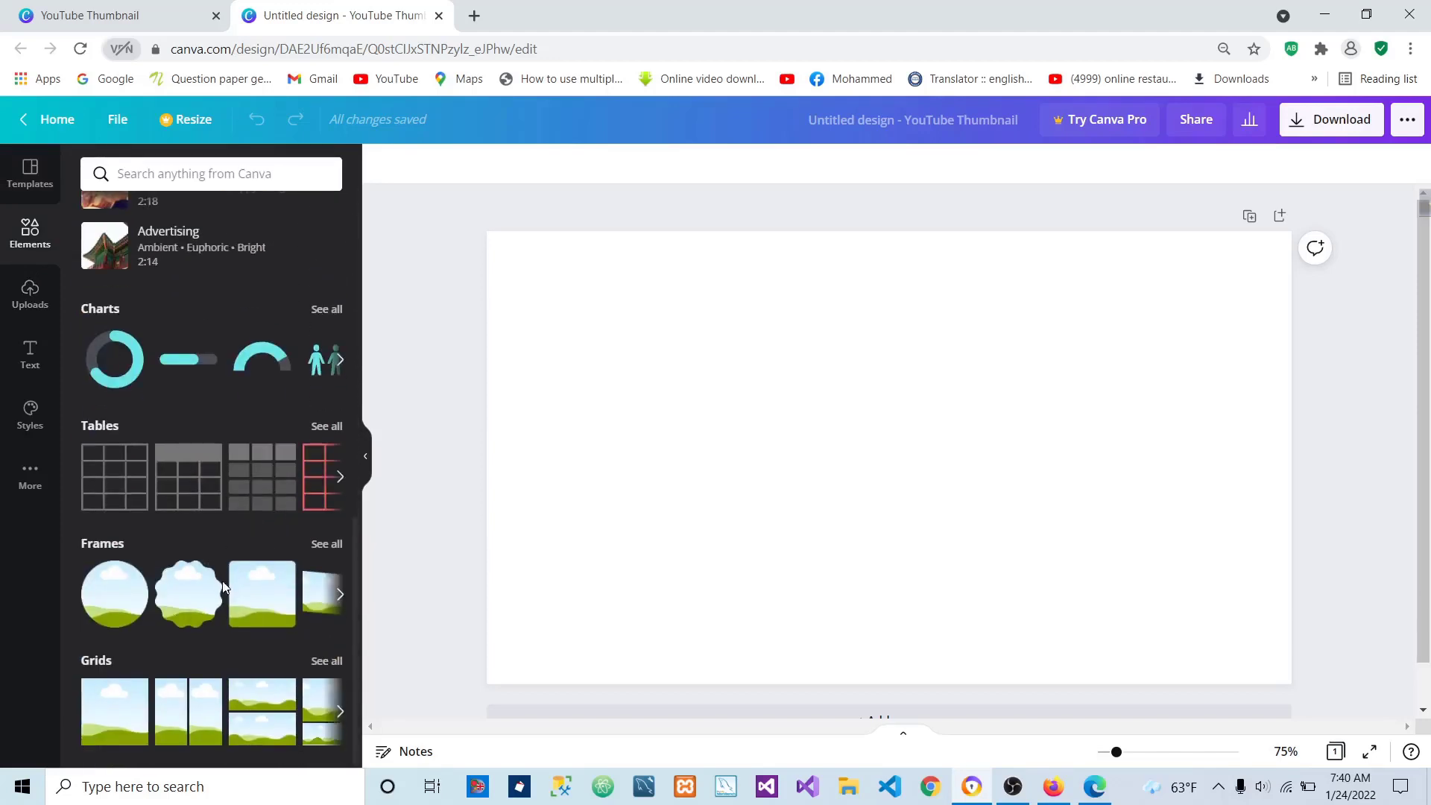
pyautogui.scroll(10, 231, 708)
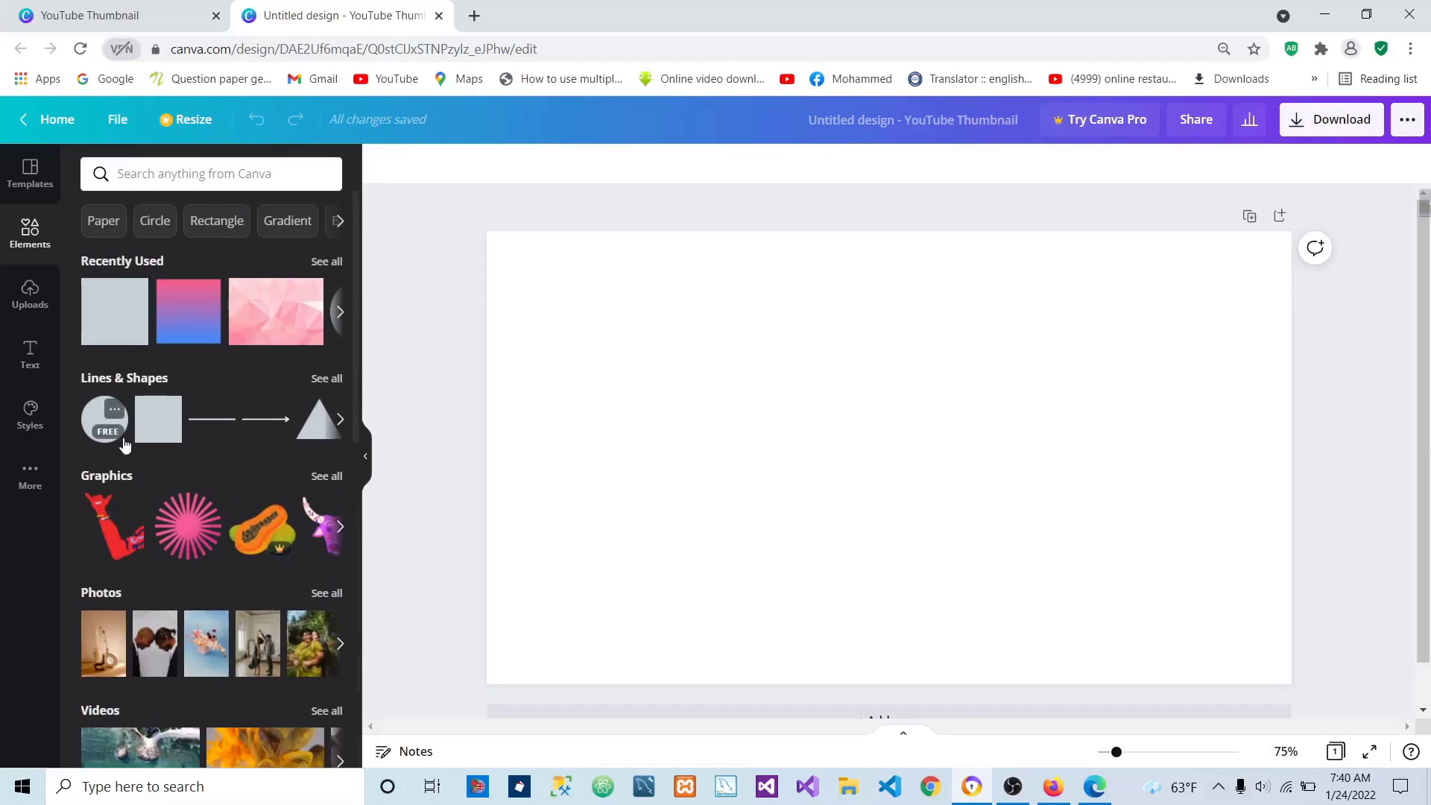
pyautogui.click(29, 294)
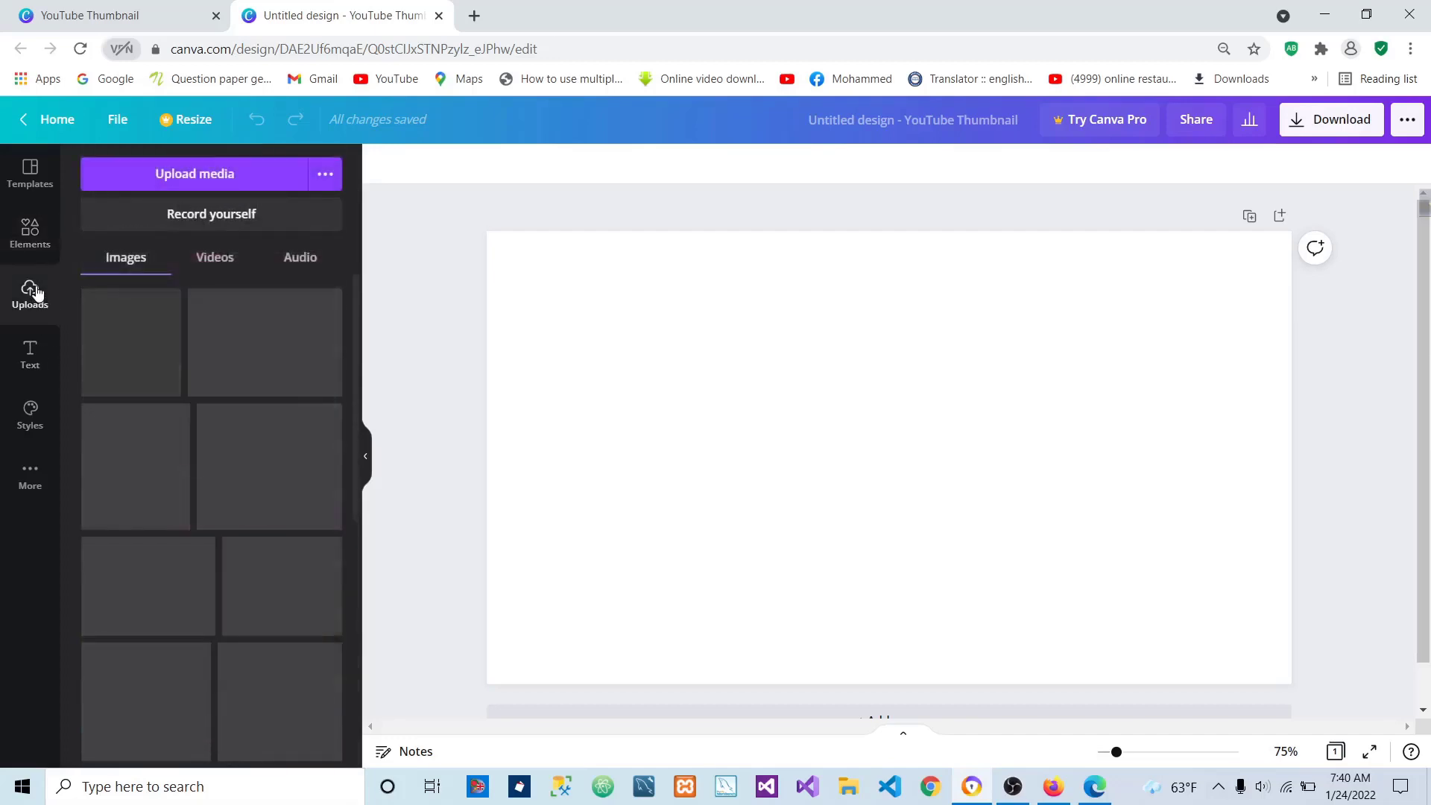
pyautogui.scroll(-20, 234, 421)
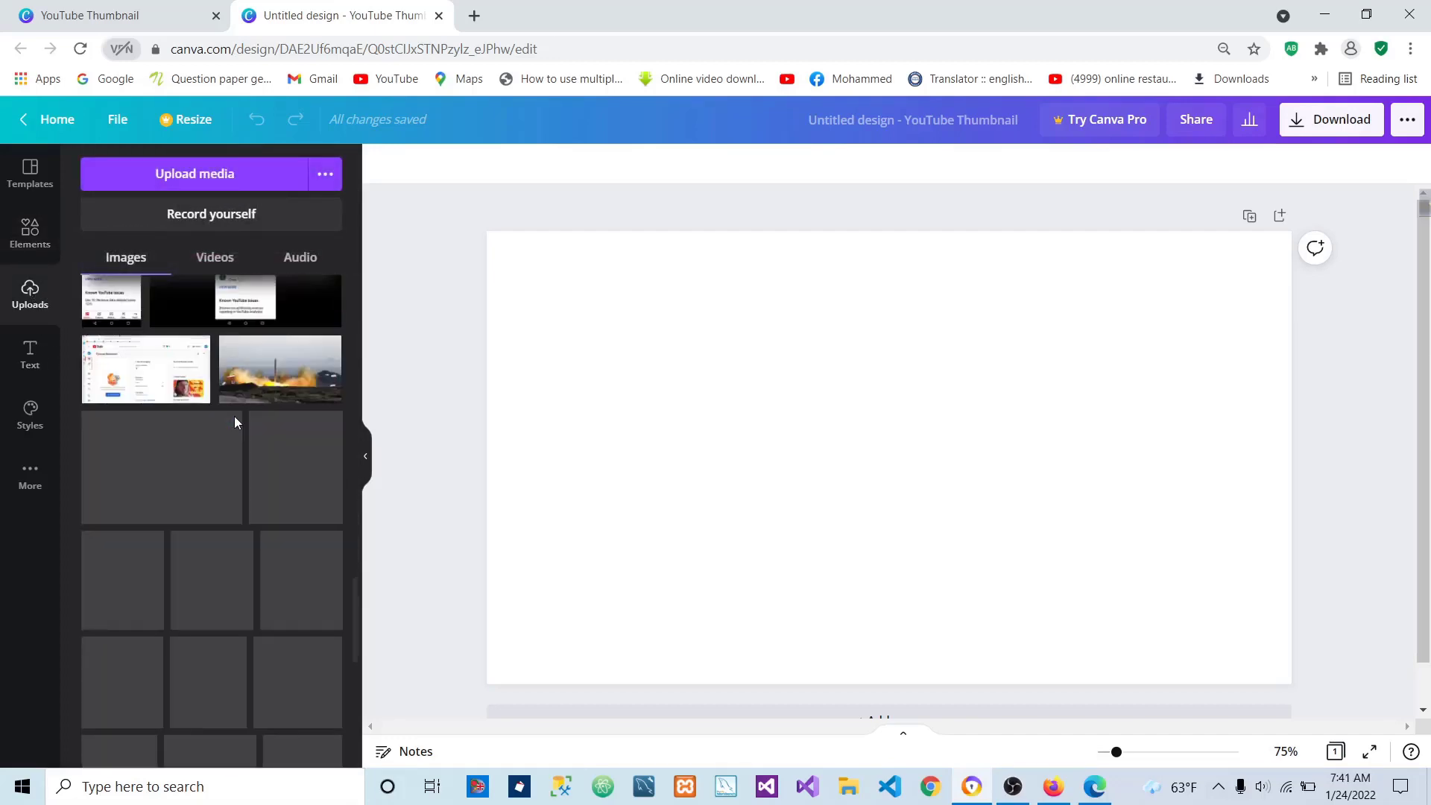
pyautogui.scroll(20, 234, 421)
pyautogui.scroll(5, 234, 416)
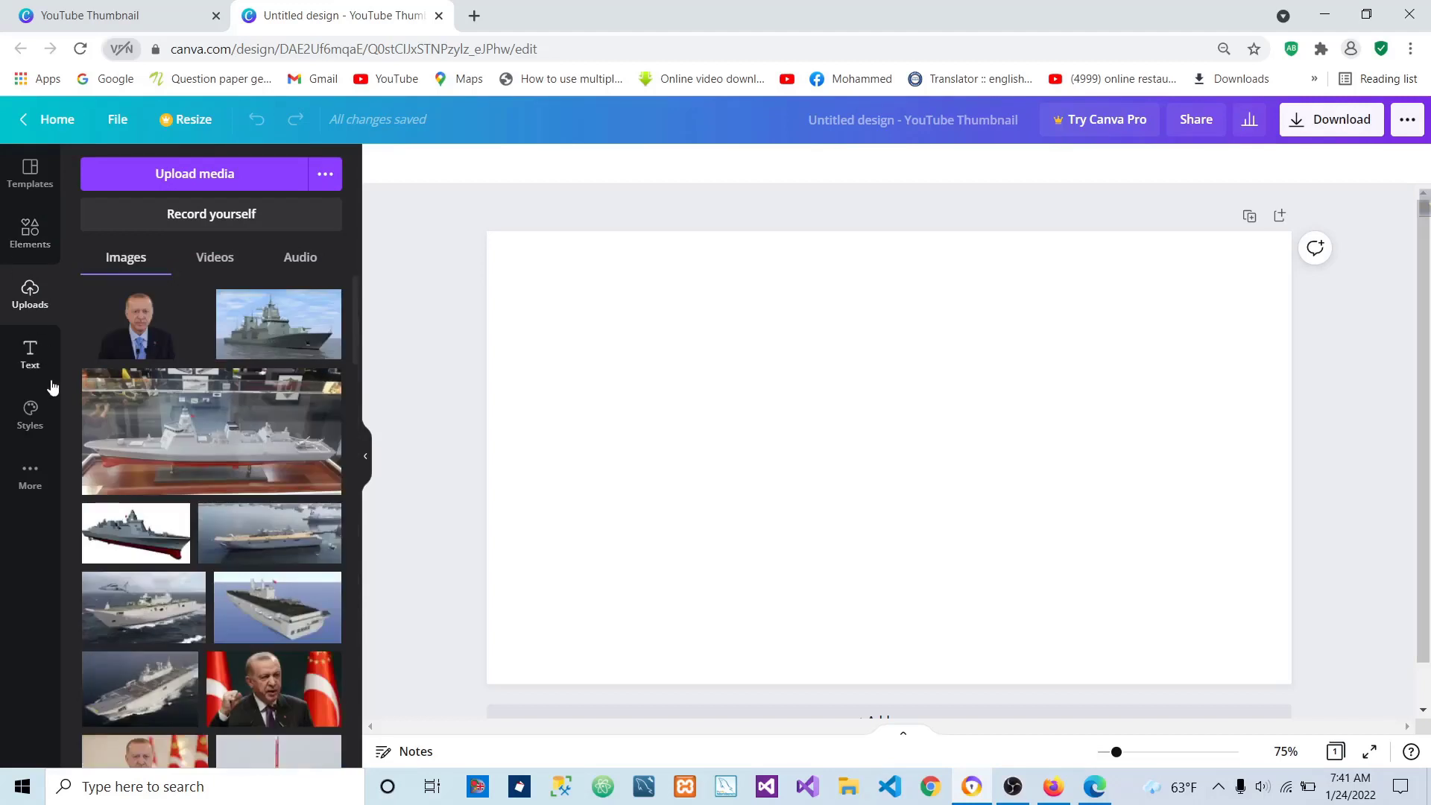
# Look over the text options, the style sets and the additional Canva apps, and return to the elements library.
pyautogui.click(31, 356)
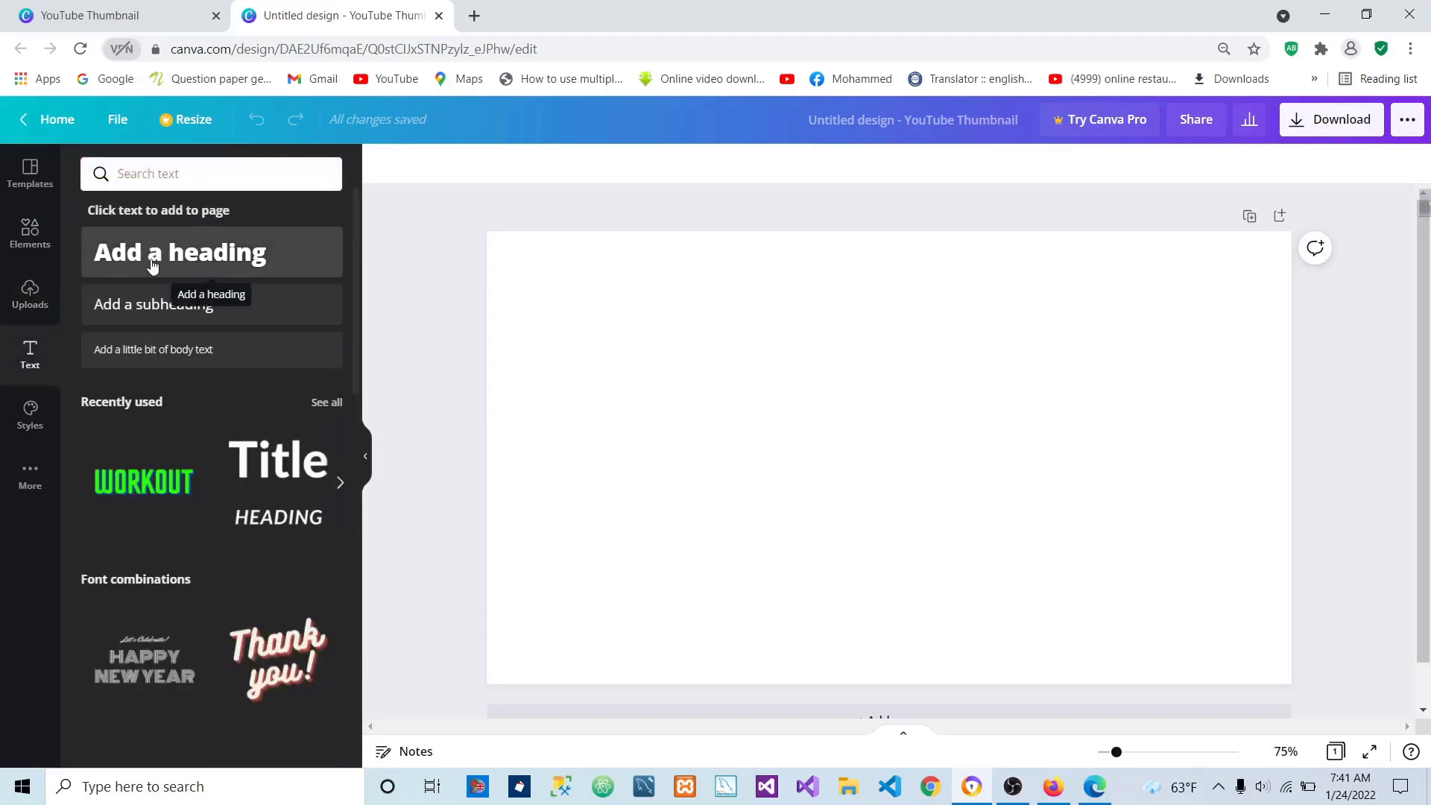
pyautogui.click(31, 415)
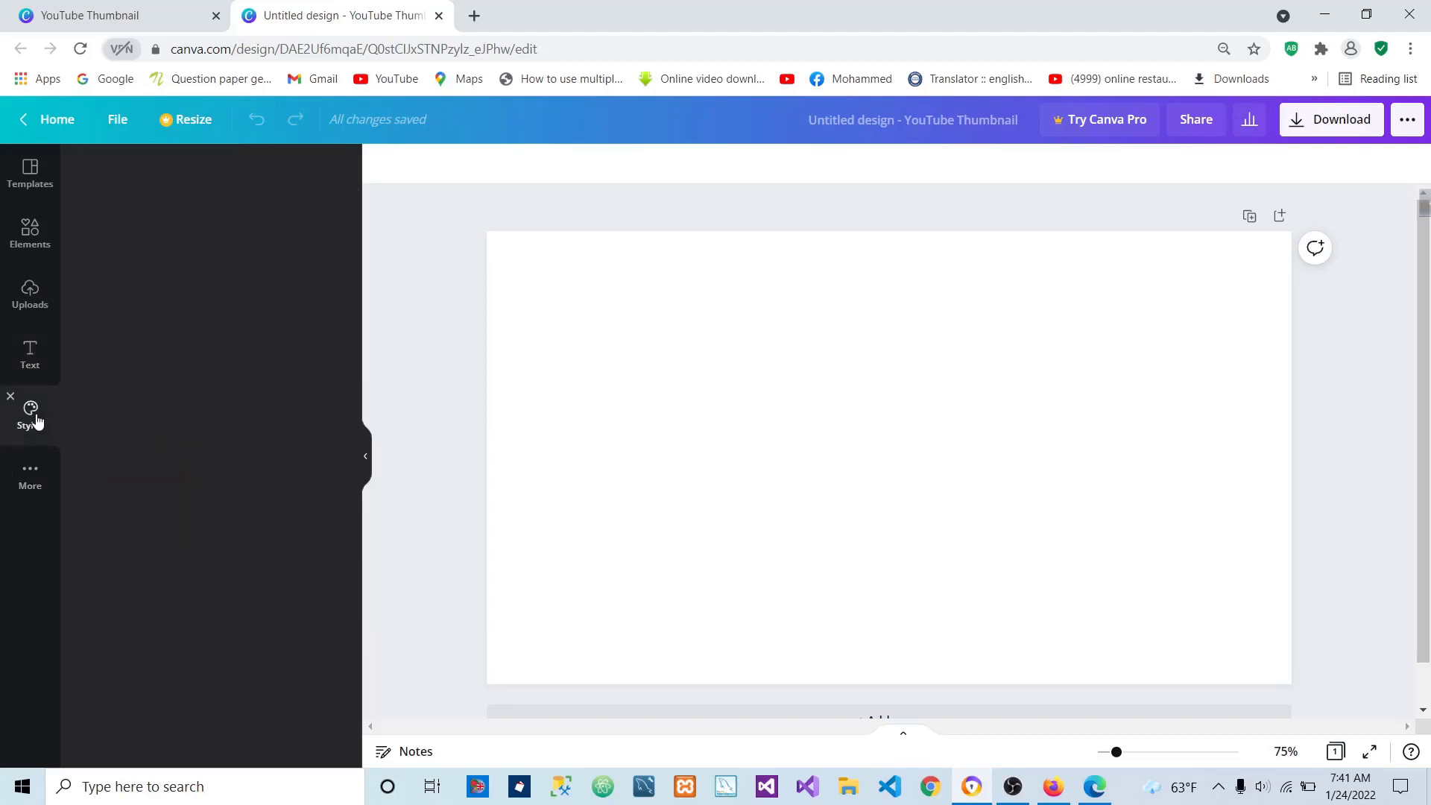
pyautogui.scroll(-3, 273, 580)
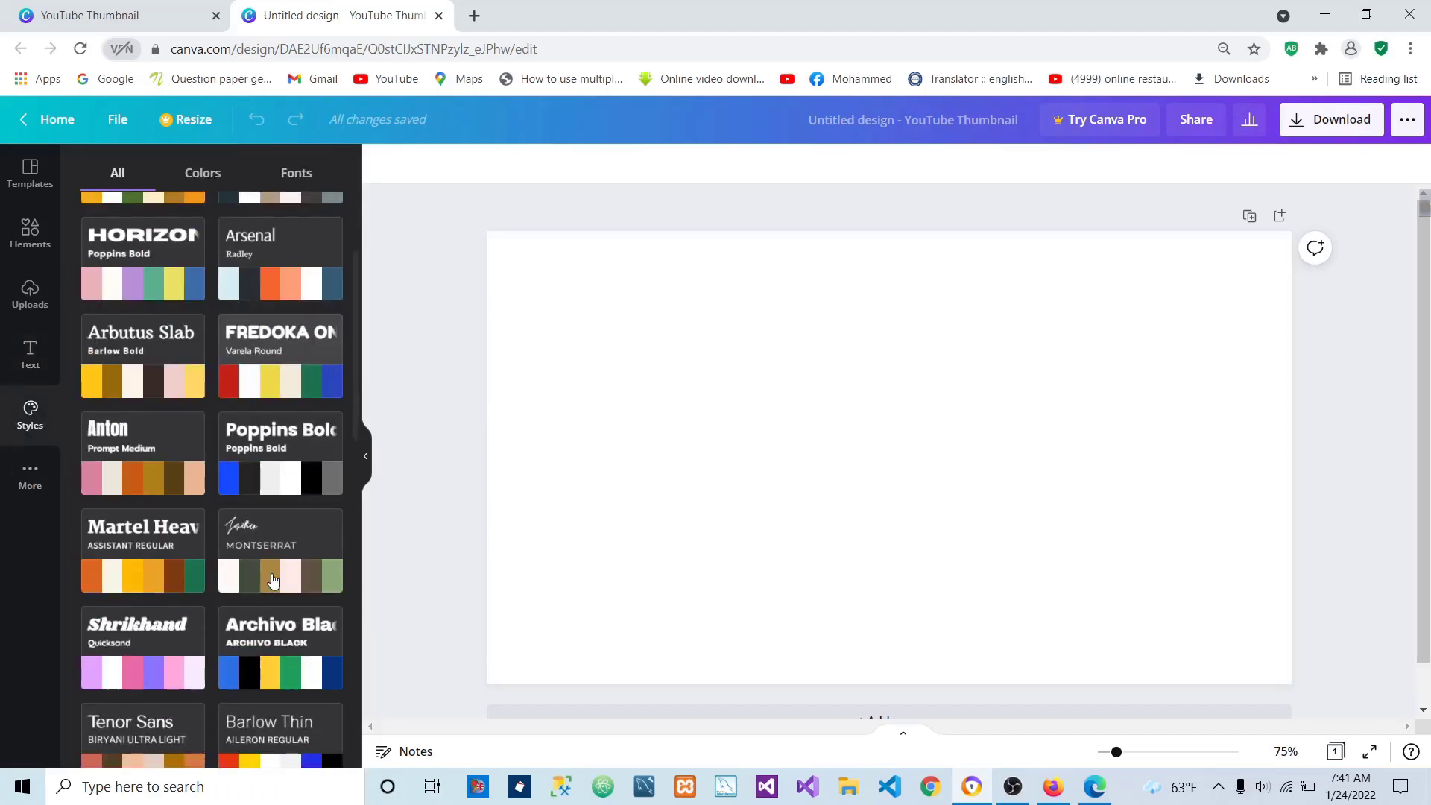
pyautogui.scroll(3, 270, 580)
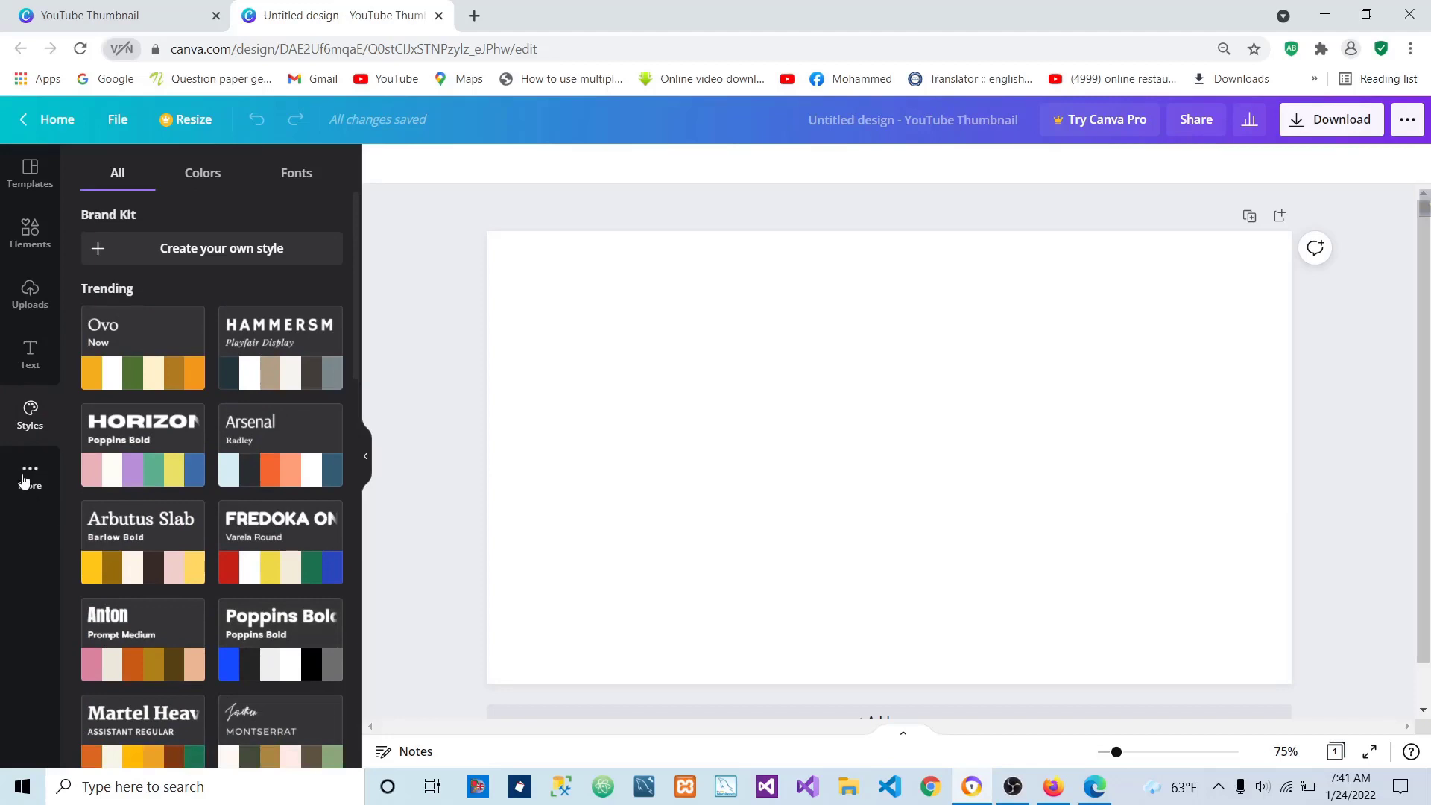
pyautogui.click(29, 476)
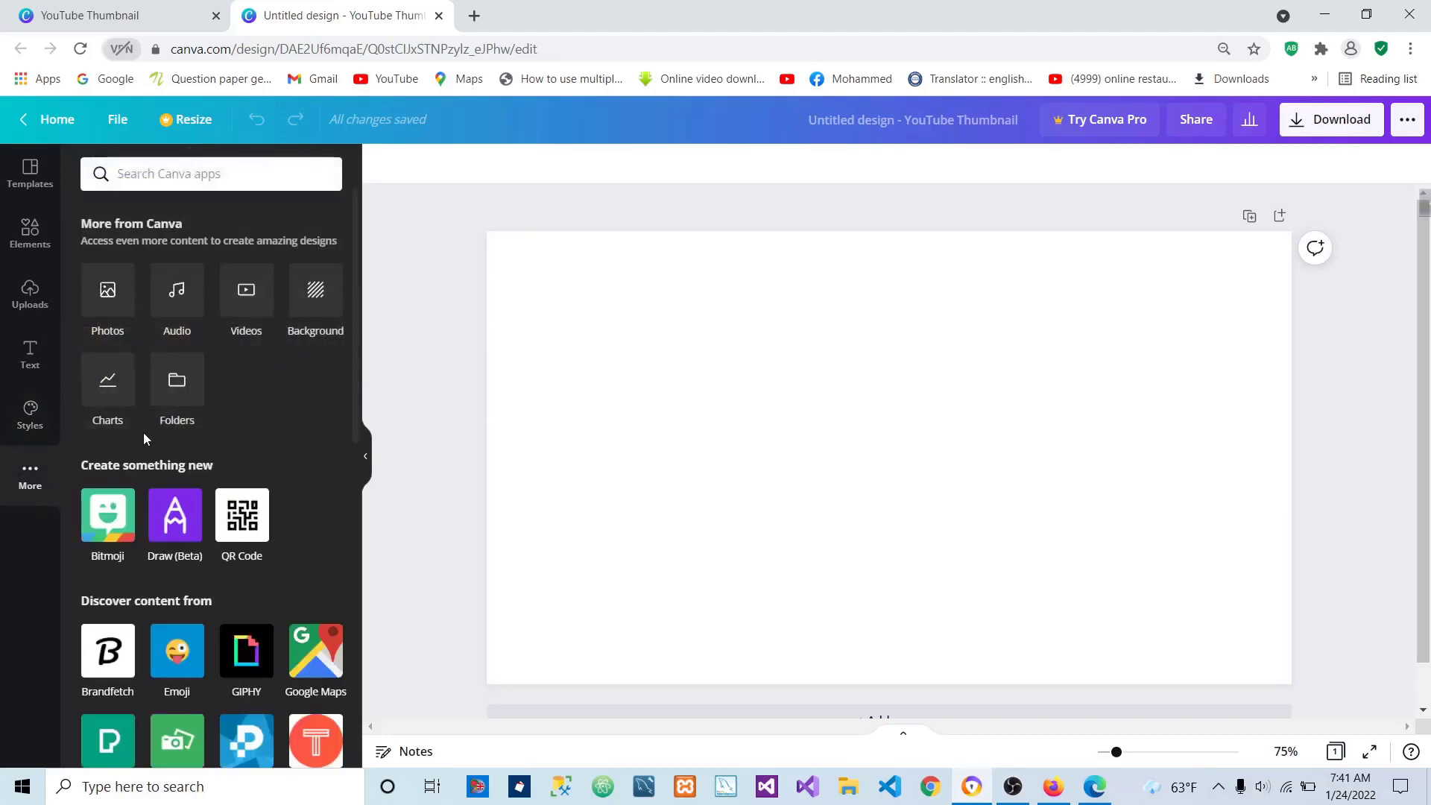
pyautogui.click(24, 247)
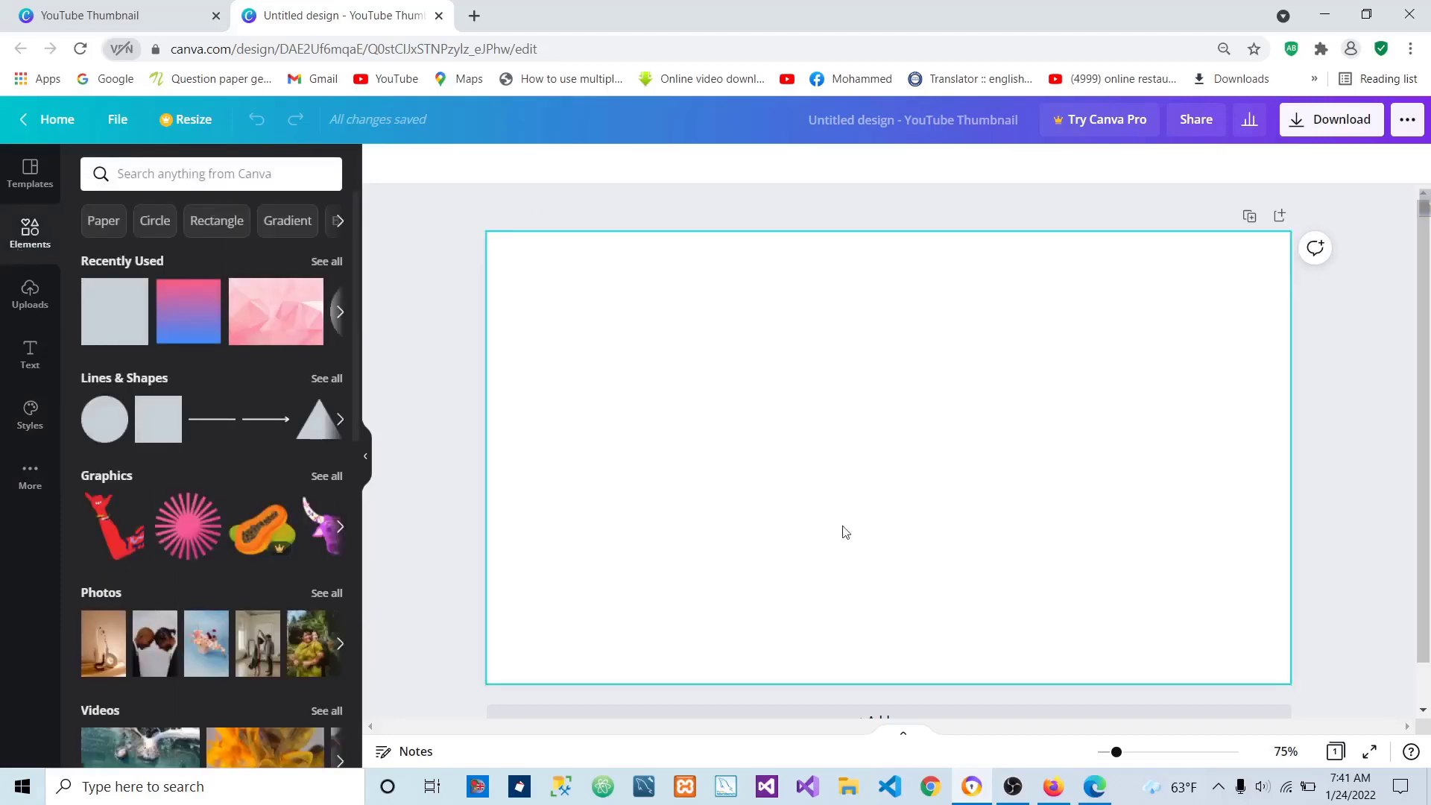
# Try several default colours as the page background, including black, red, light turquoise, white, violet and dark blue.
pyautogui.click(775, 408)
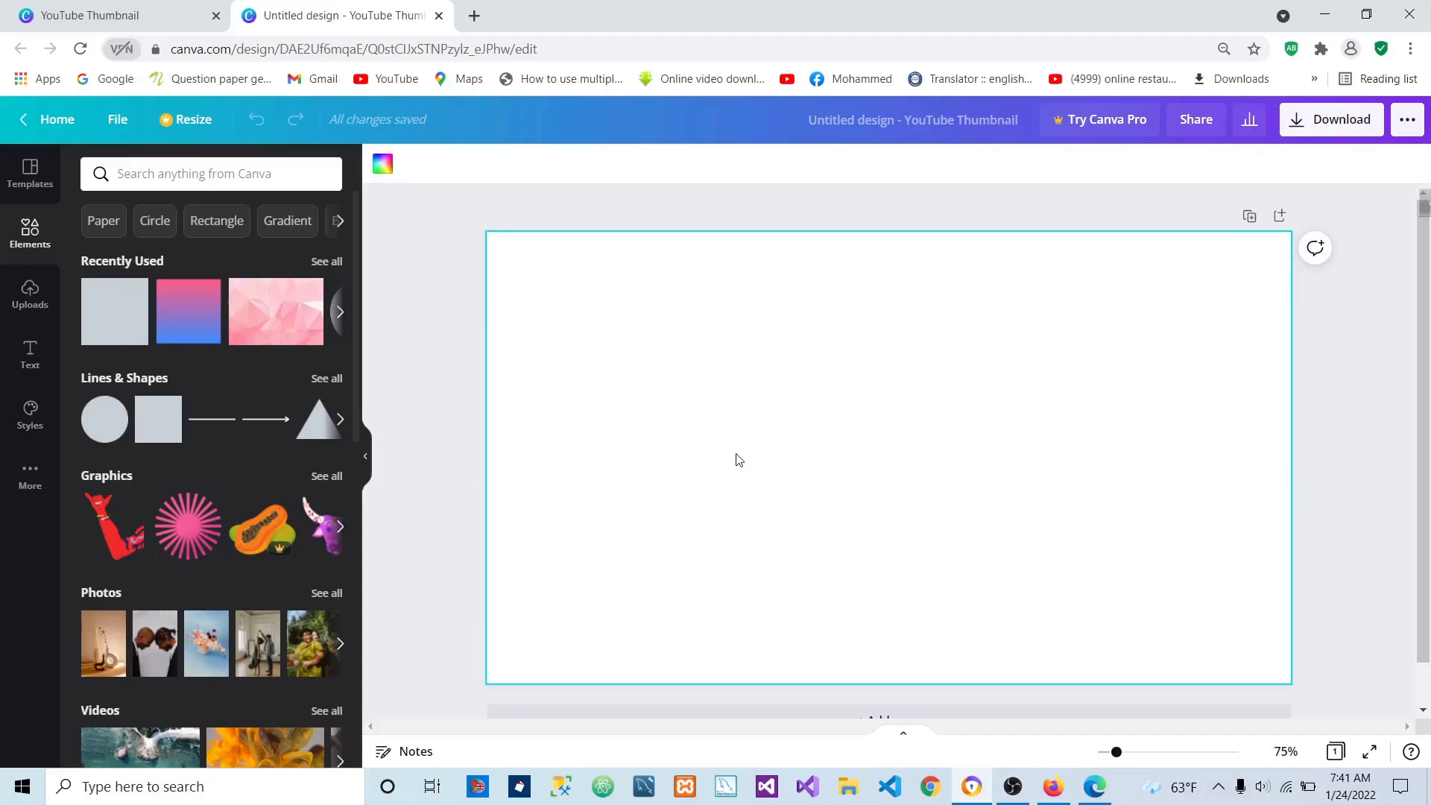
pyautogui.click(382, 166)
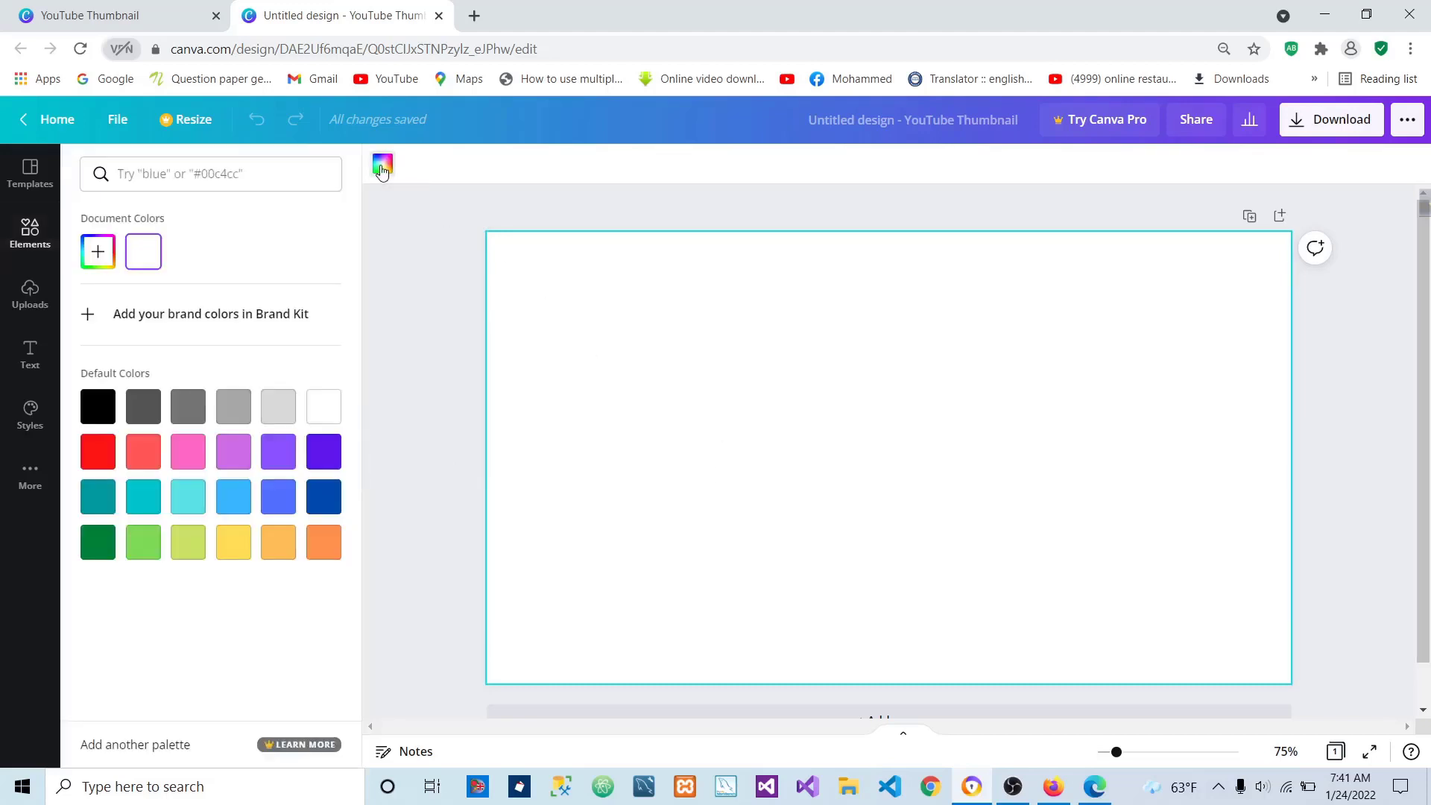
pyautogui.click(97, 408)
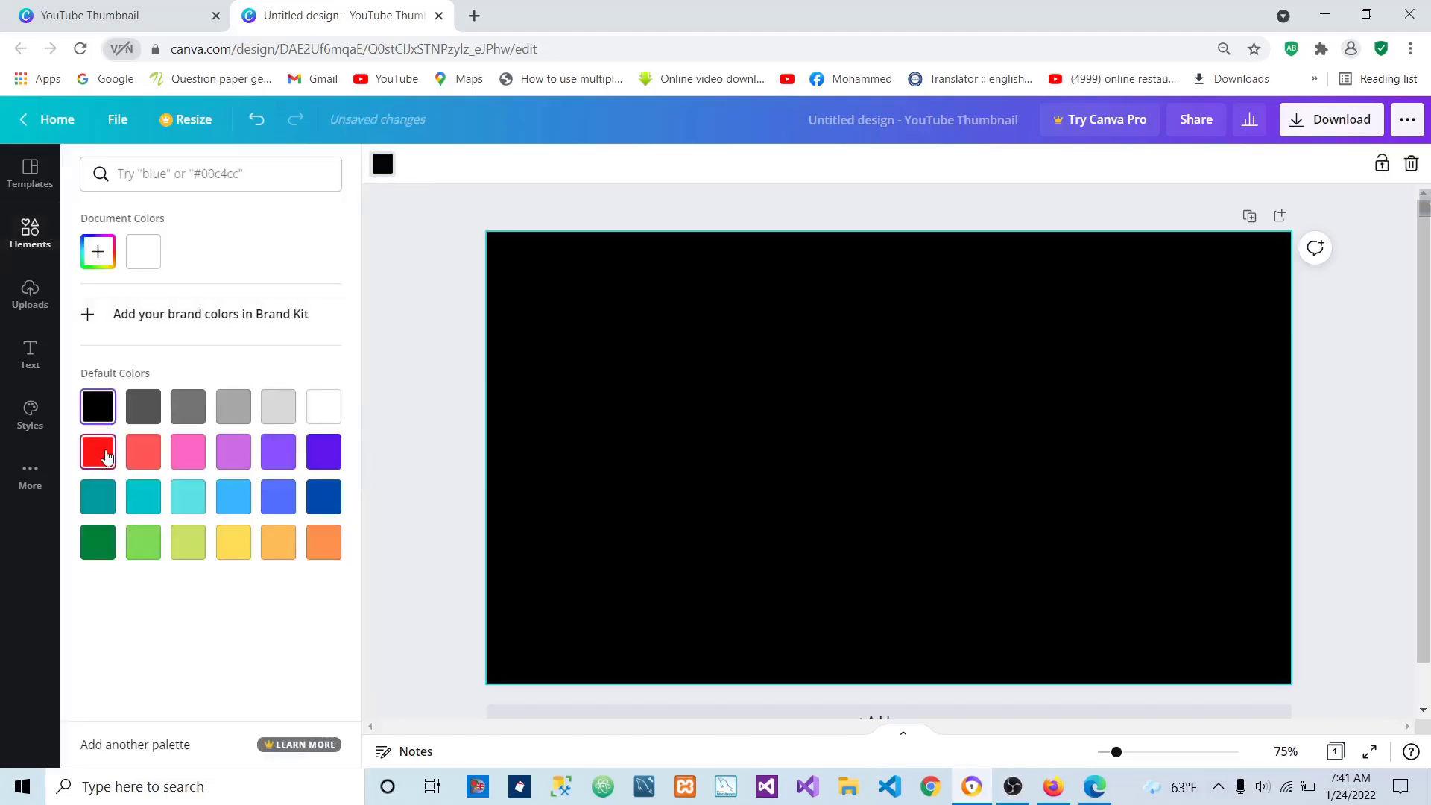
pyautogui.click(104, 454)
pyautogui.click(186, 495)
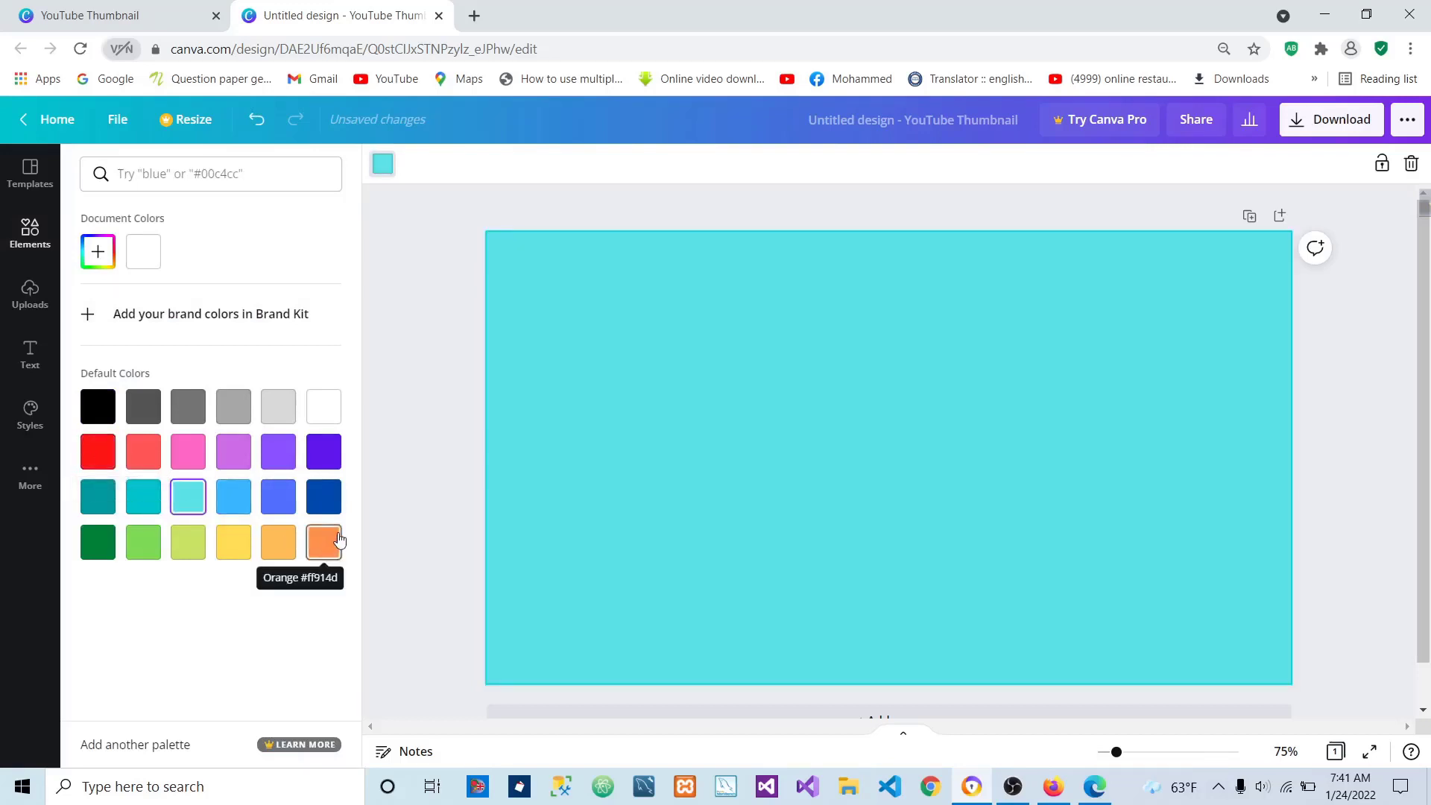
pyautogui.click(323, 413)
pyautogui.click(324, 450)
pyautogui.click(324, 497)
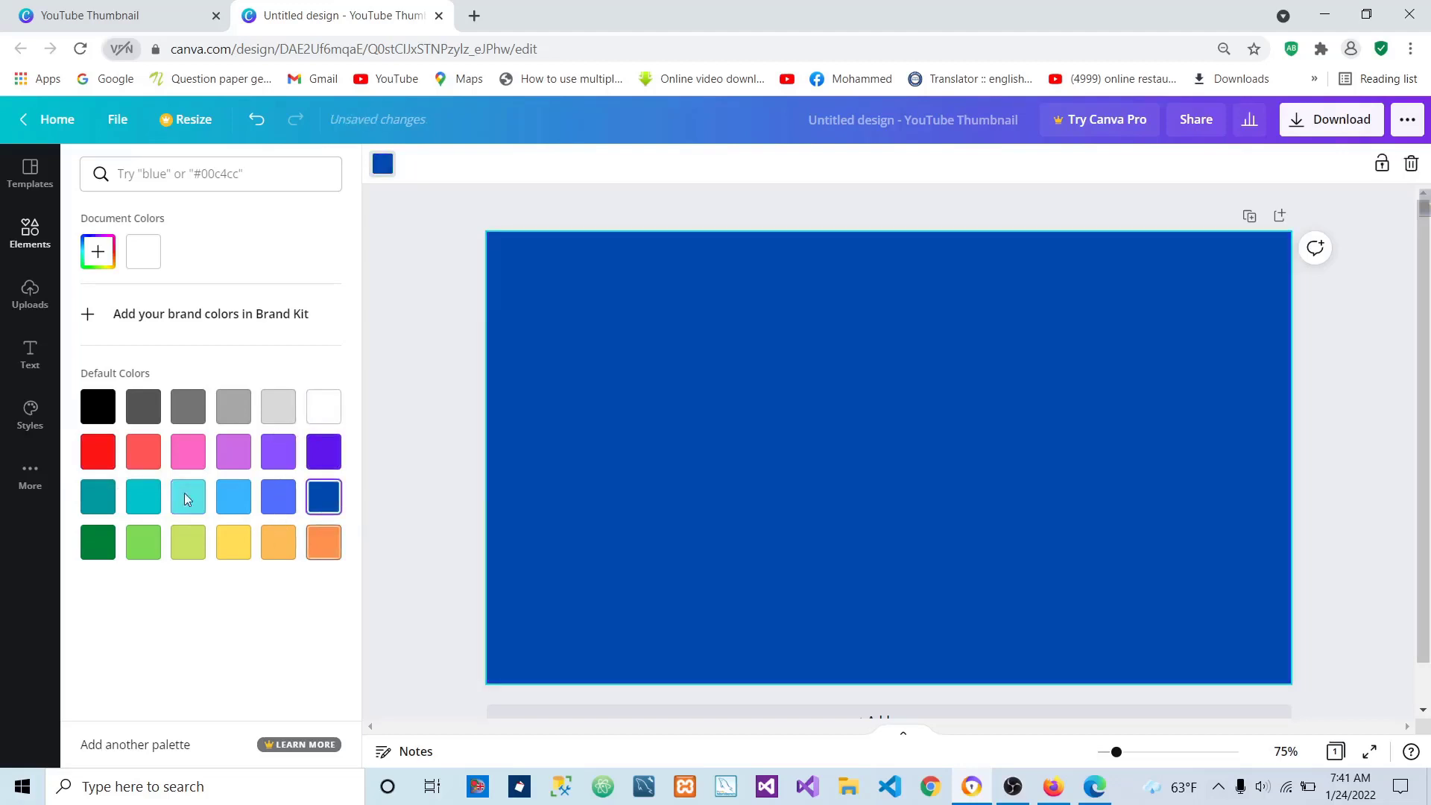
# Try custom pink #EF1BBA and blue #1B37F1 shades as the page background, and set the background back to white.
pyautogui.click(96, 254)
pyautogui.moveTo(312, 322)
pyautogui.mouseDown()
pyautogui.moveTo(268, 339)
pyautogui.moveTo(290, 307)
pyautogui.mouseUp()
pyautogui.moveTo(226, 395); pyautogui.dragTo(284, 395)
pyautogui.moveTo(290, 306); pyautogui.dragTo(293, 296)
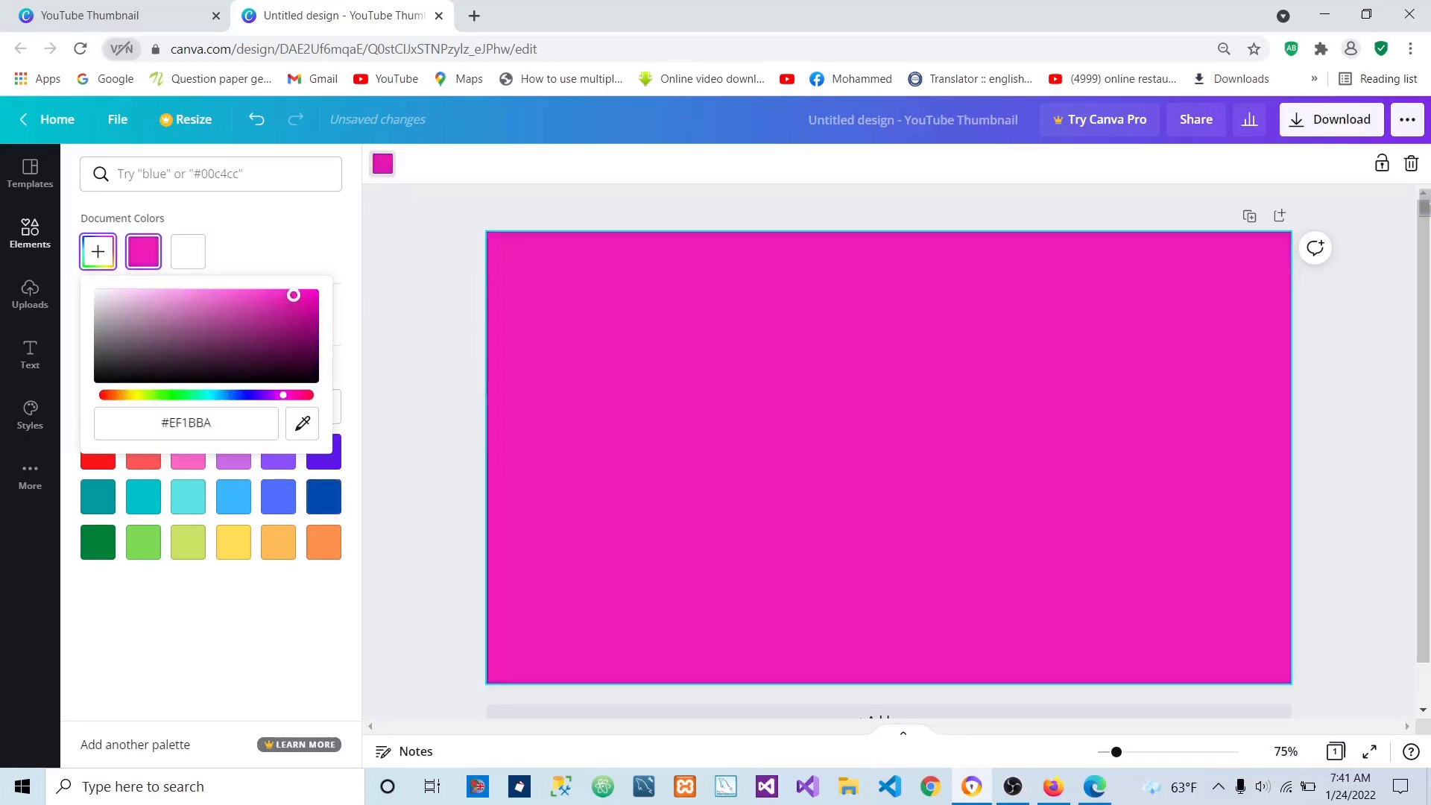
pyautogui.moveTo(283, 395); pyautogui.dragTo(237, 393)
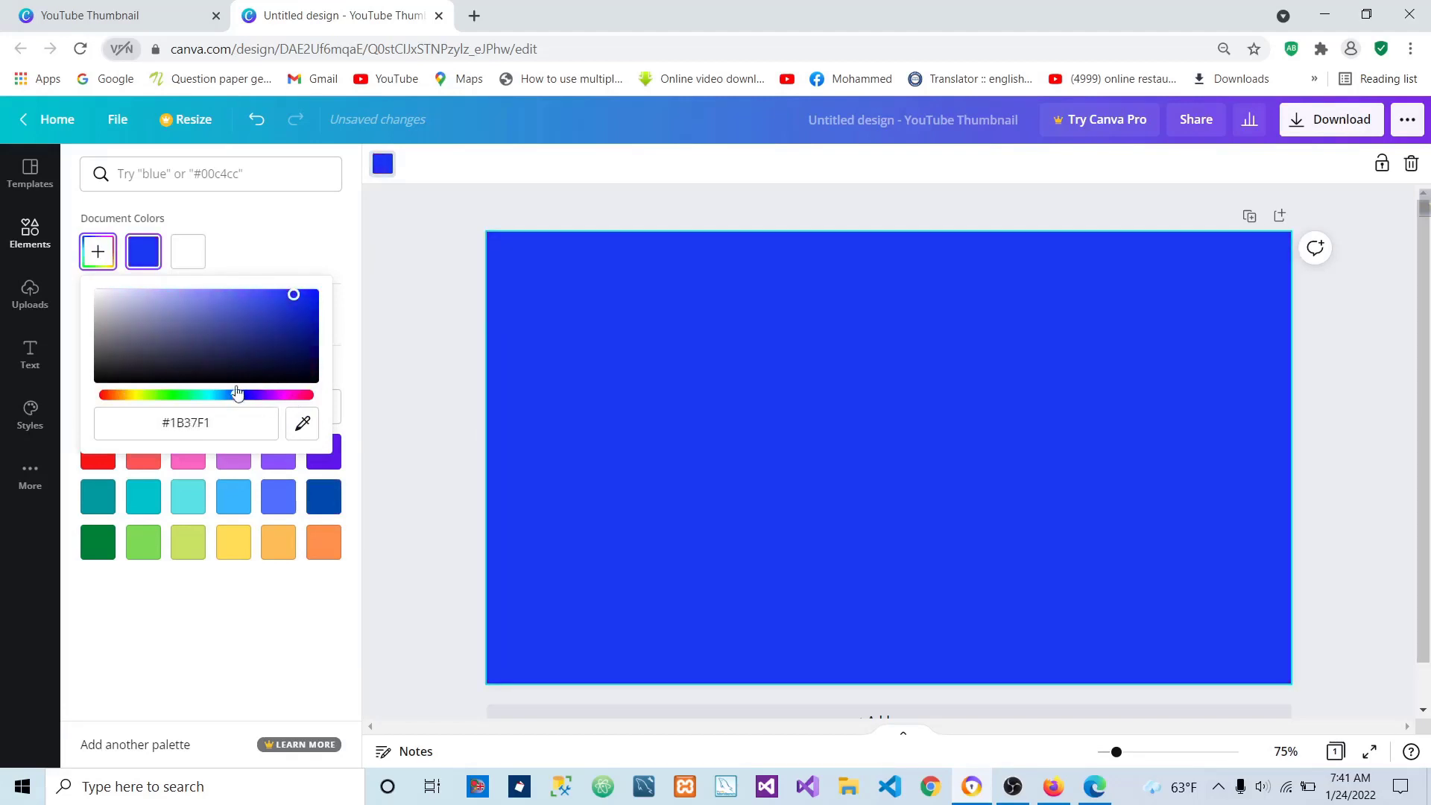
pyautogui.moveTo(291, 302); pyautogui.dragTo(337, 297)
pyautogui.click(186, 632)
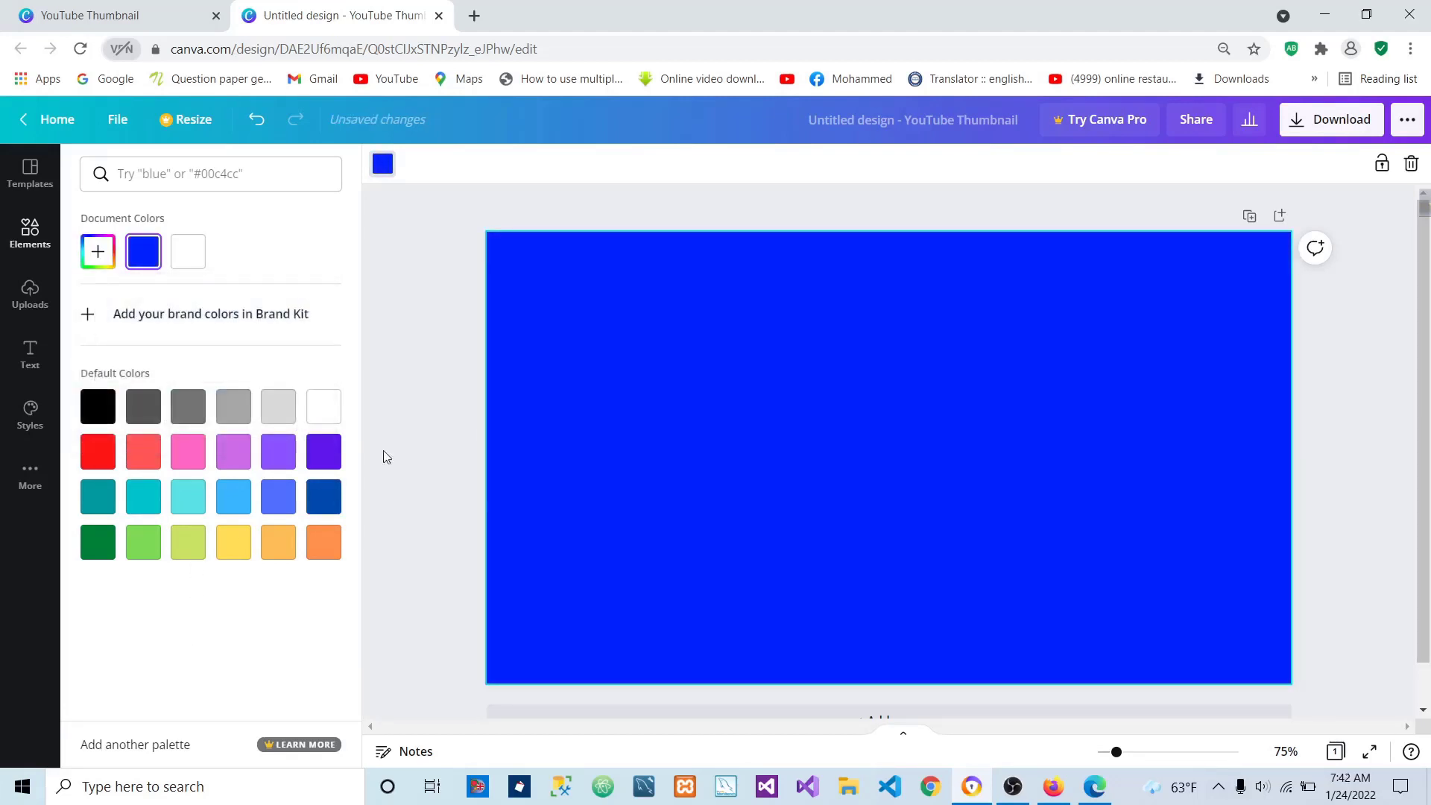
pyautogui.click(323, 410)
pyautogui.click(467, 440)
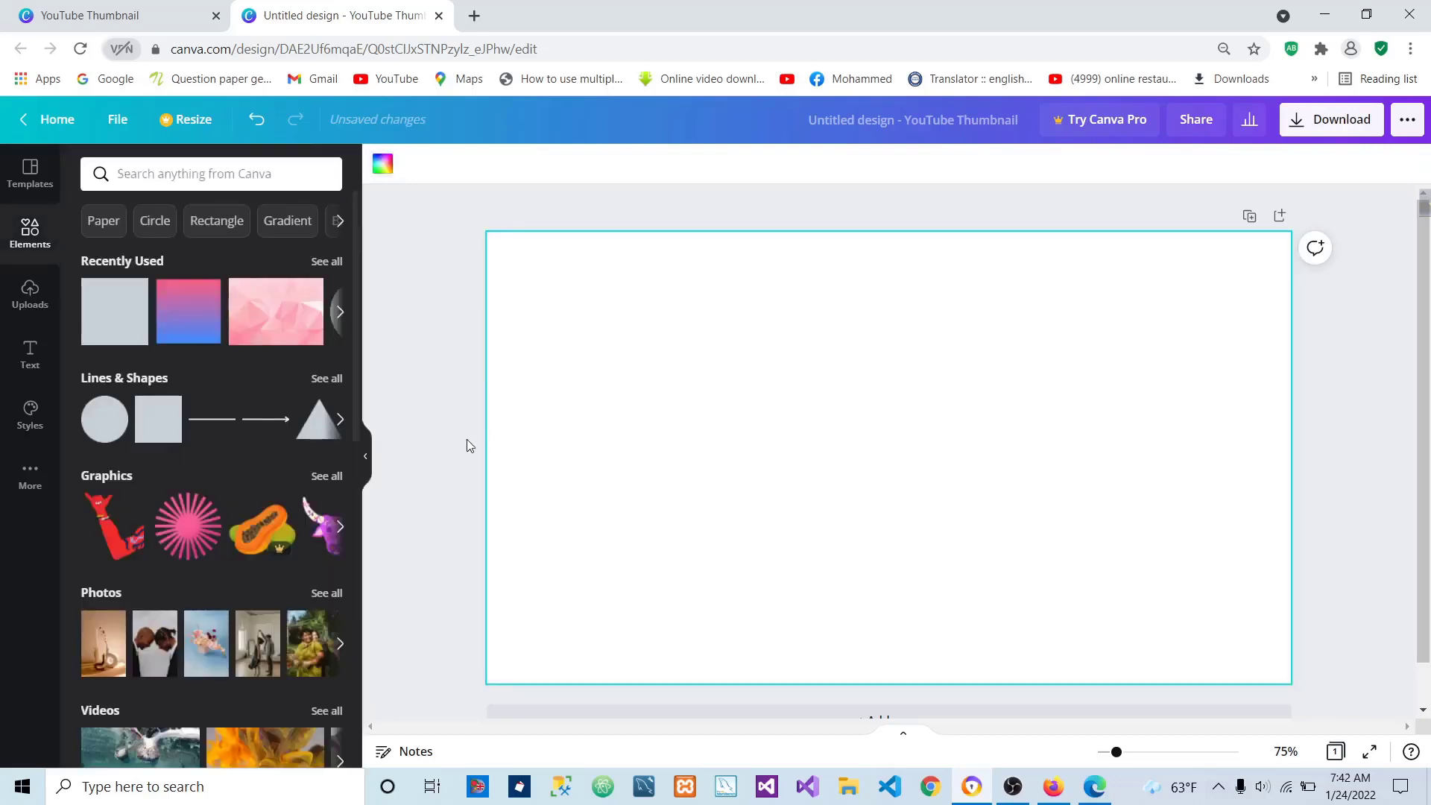
# Add a heading to the page with the text "How to Create YouTube Thumbnail".
pyautogui.click(20, 370)
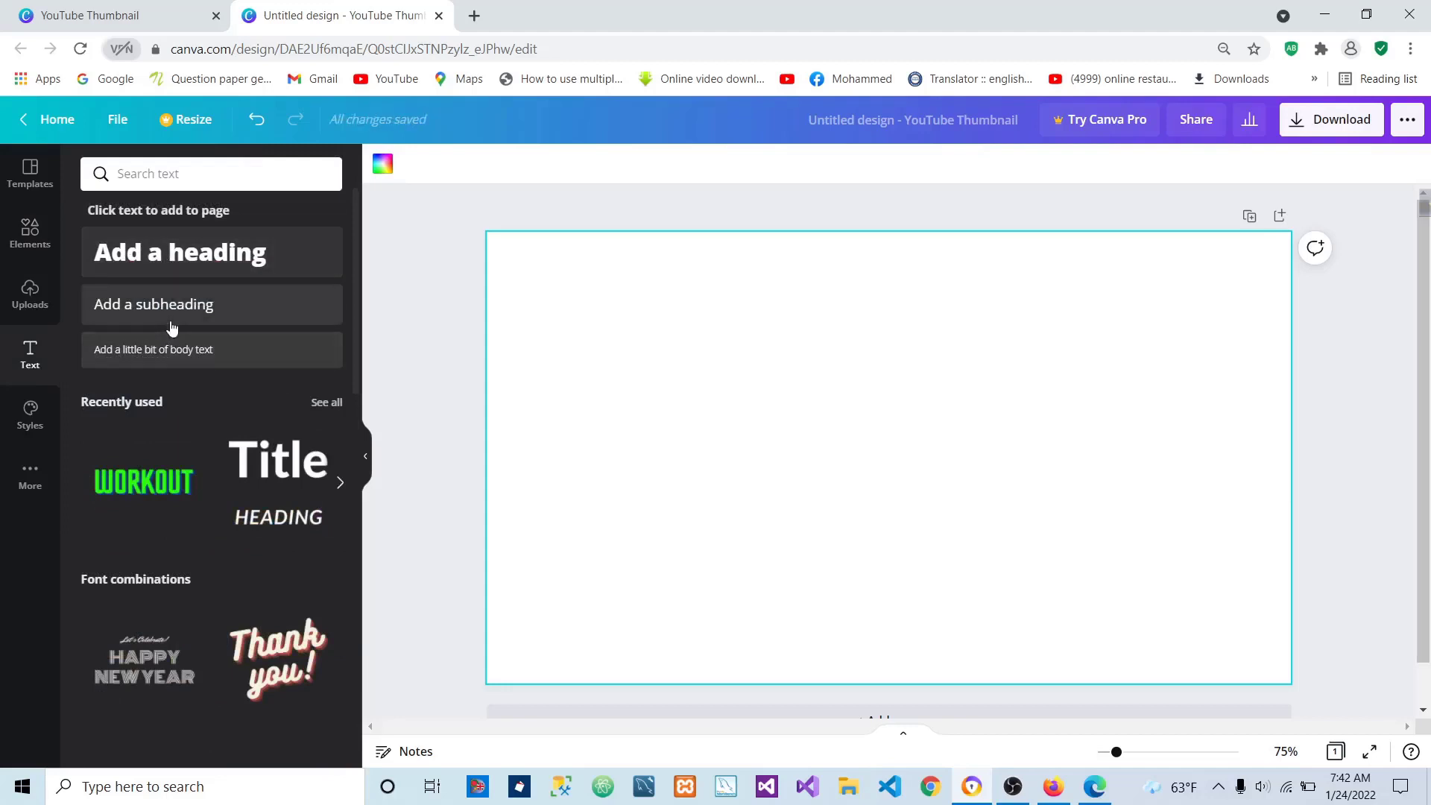
pyautogui.scroll(-6, 225, 447)
pyautogui.scroll(6, 225, 465)
pyautogui.click(174, 261)
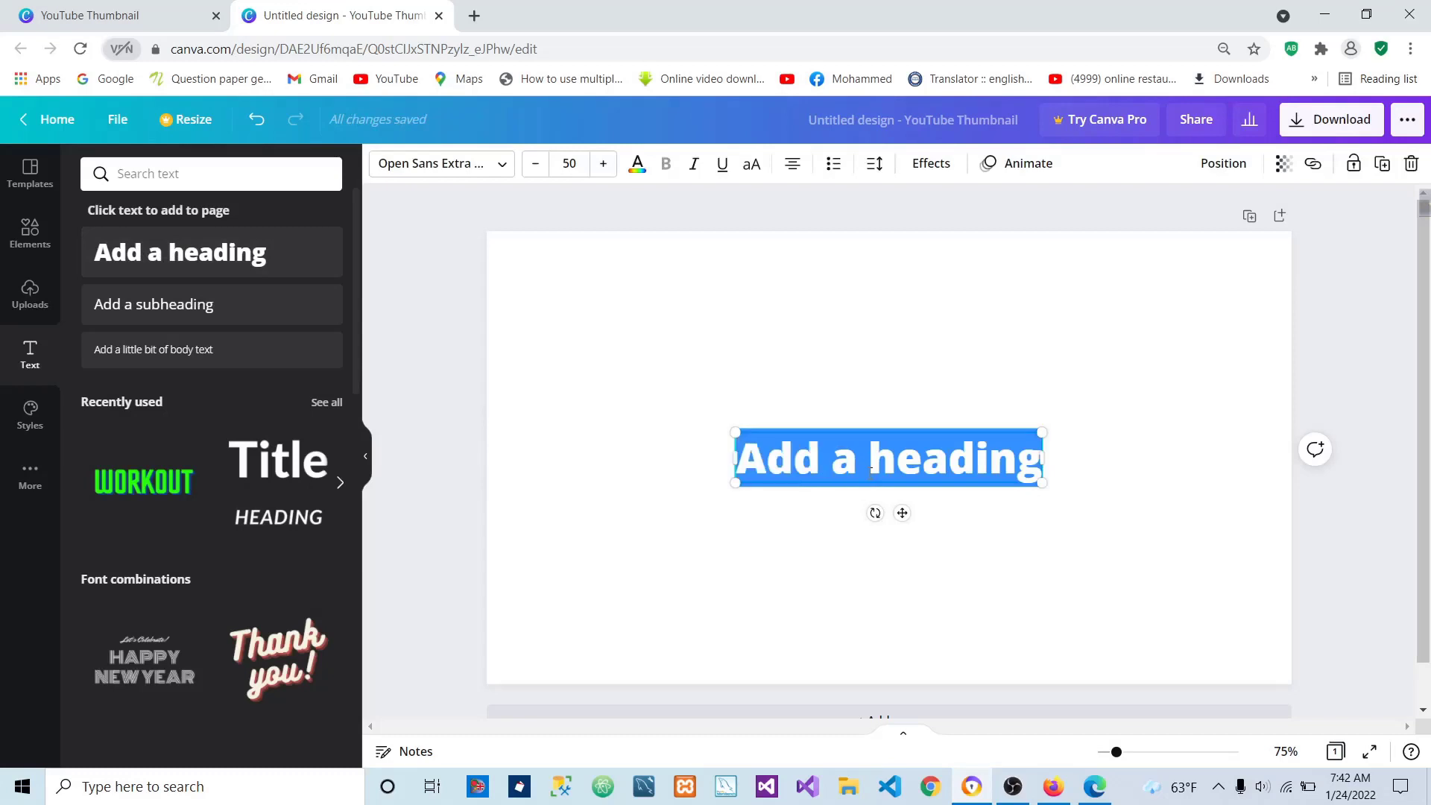
pyautogui.write('Ho')
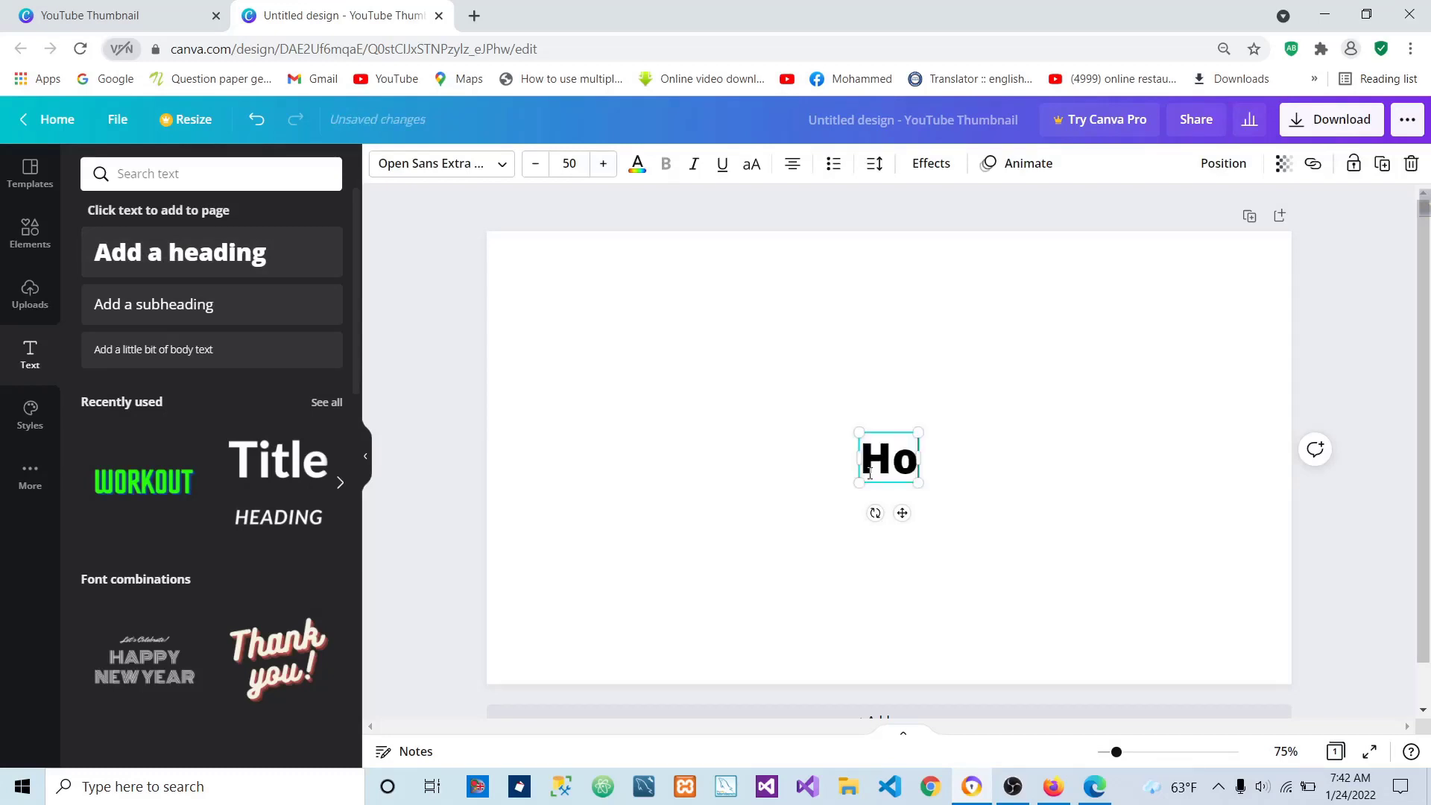
pyautogui.write('w to Cr')
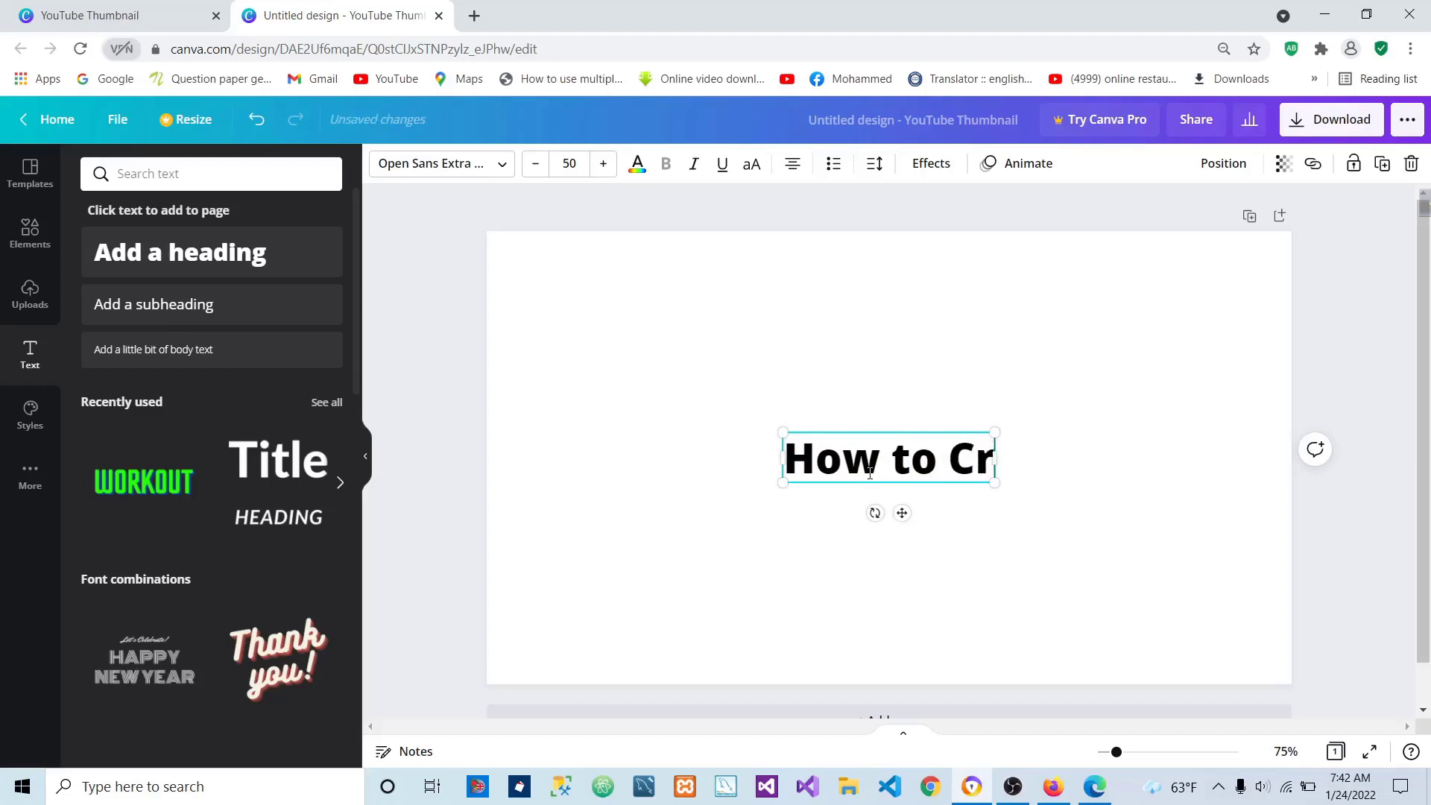
pyautogui.write('eate')
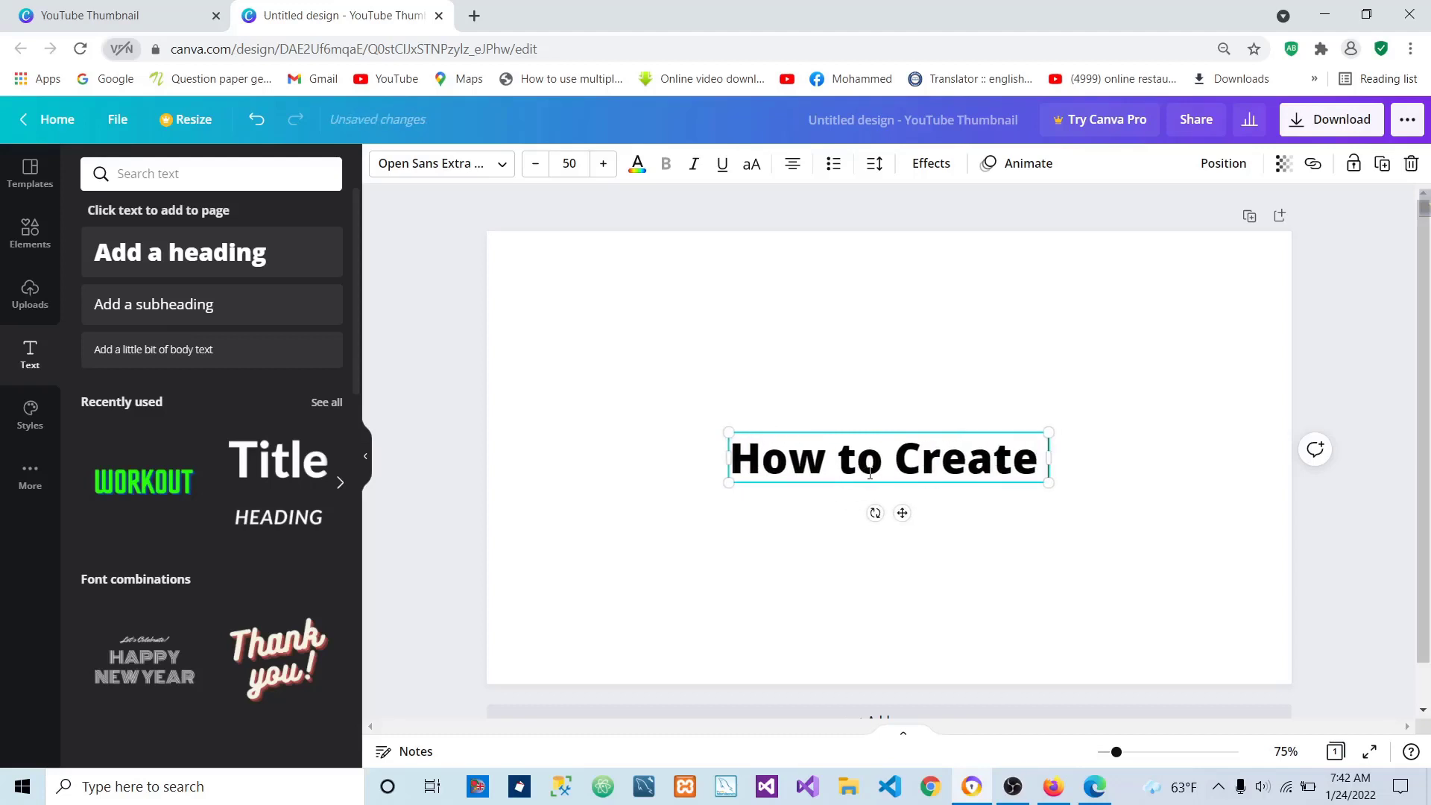
pyautogui.write(' YouTub')
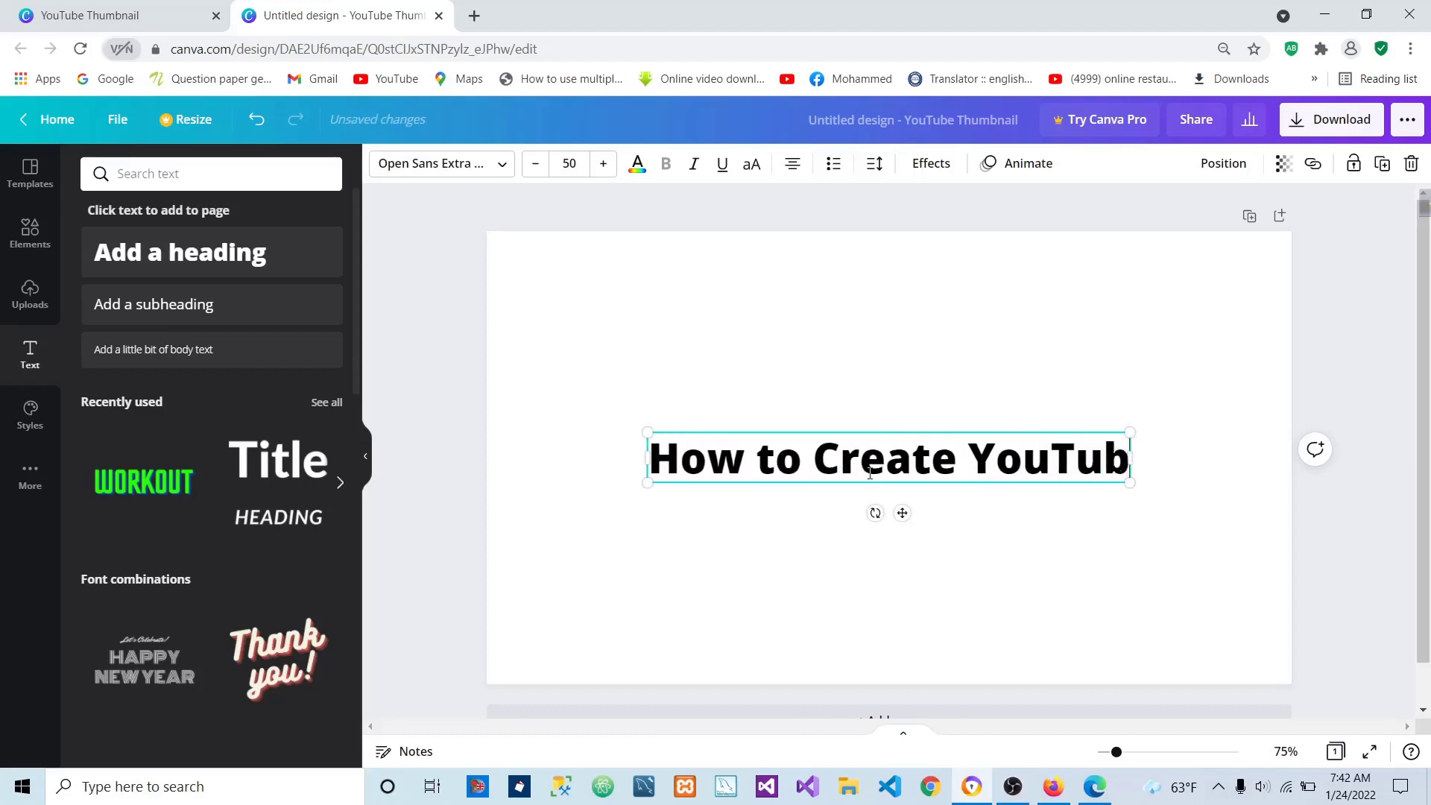
pyautogui.write('e Thumbnail')
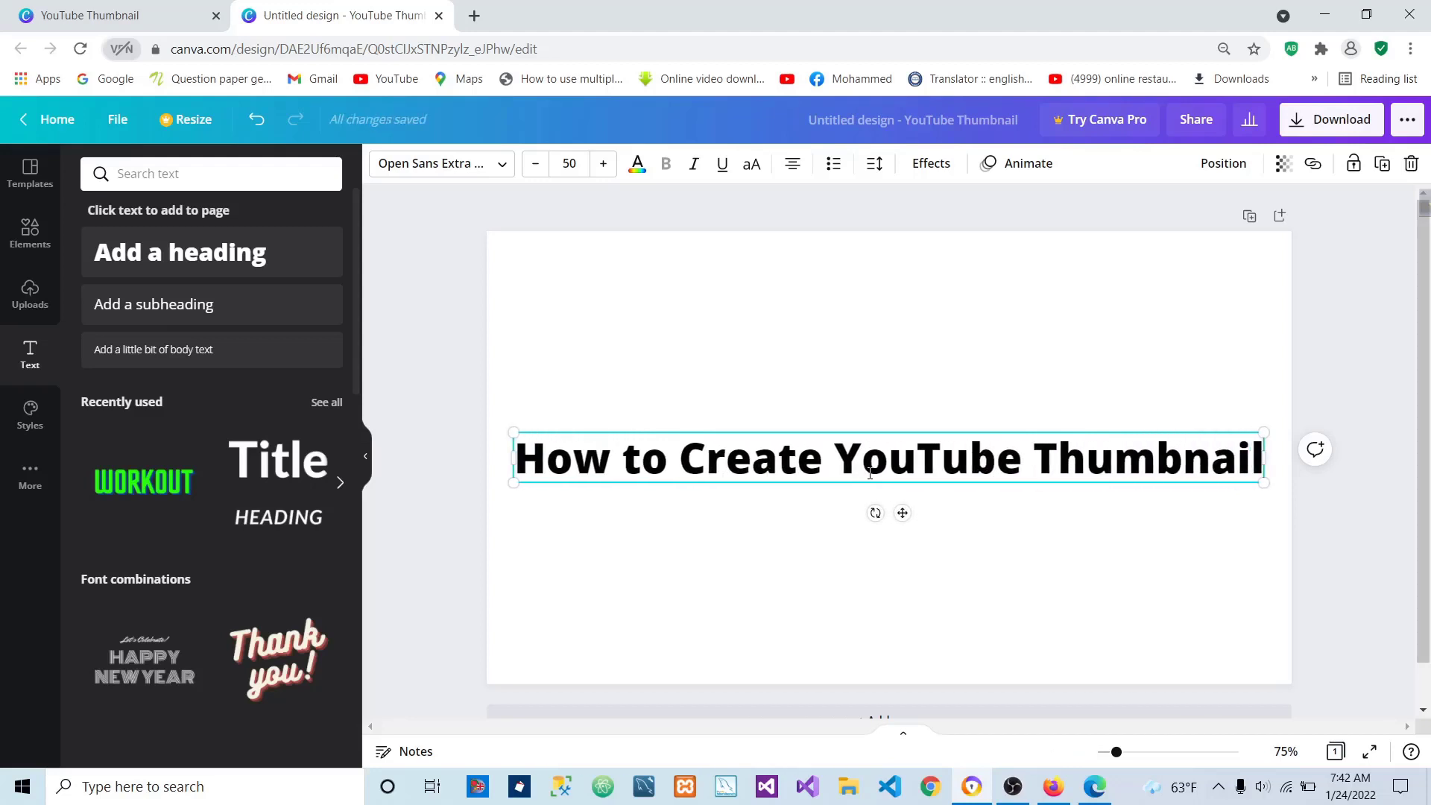
# Remove "How to" from the heading so it reads "Create YouTube Thumbnail".
pyautogui.moveTo(675, 462); pyautogui.dragTo(506, 452)
pyautogui.press('BackSpace')
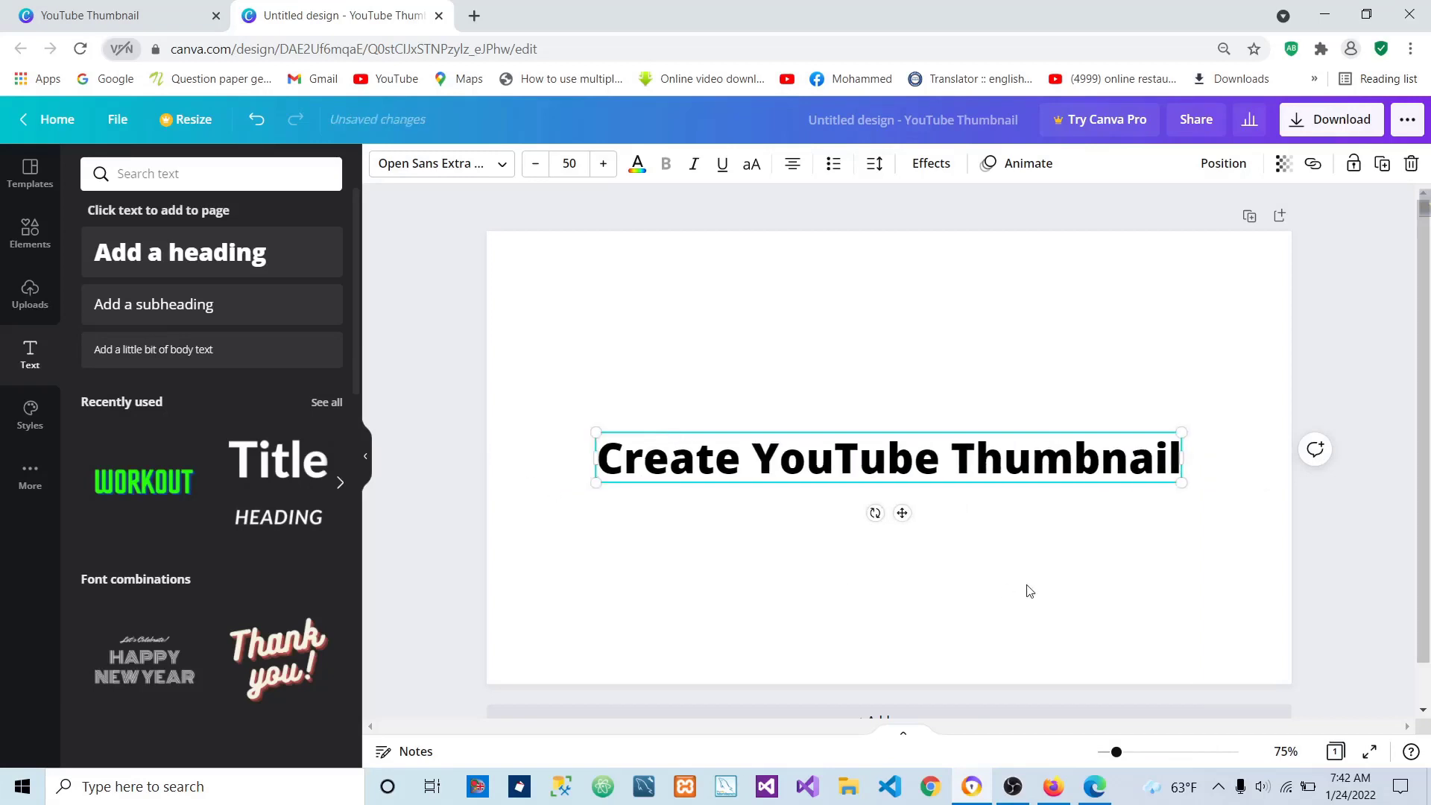
pyautogui.click(1029, 590)
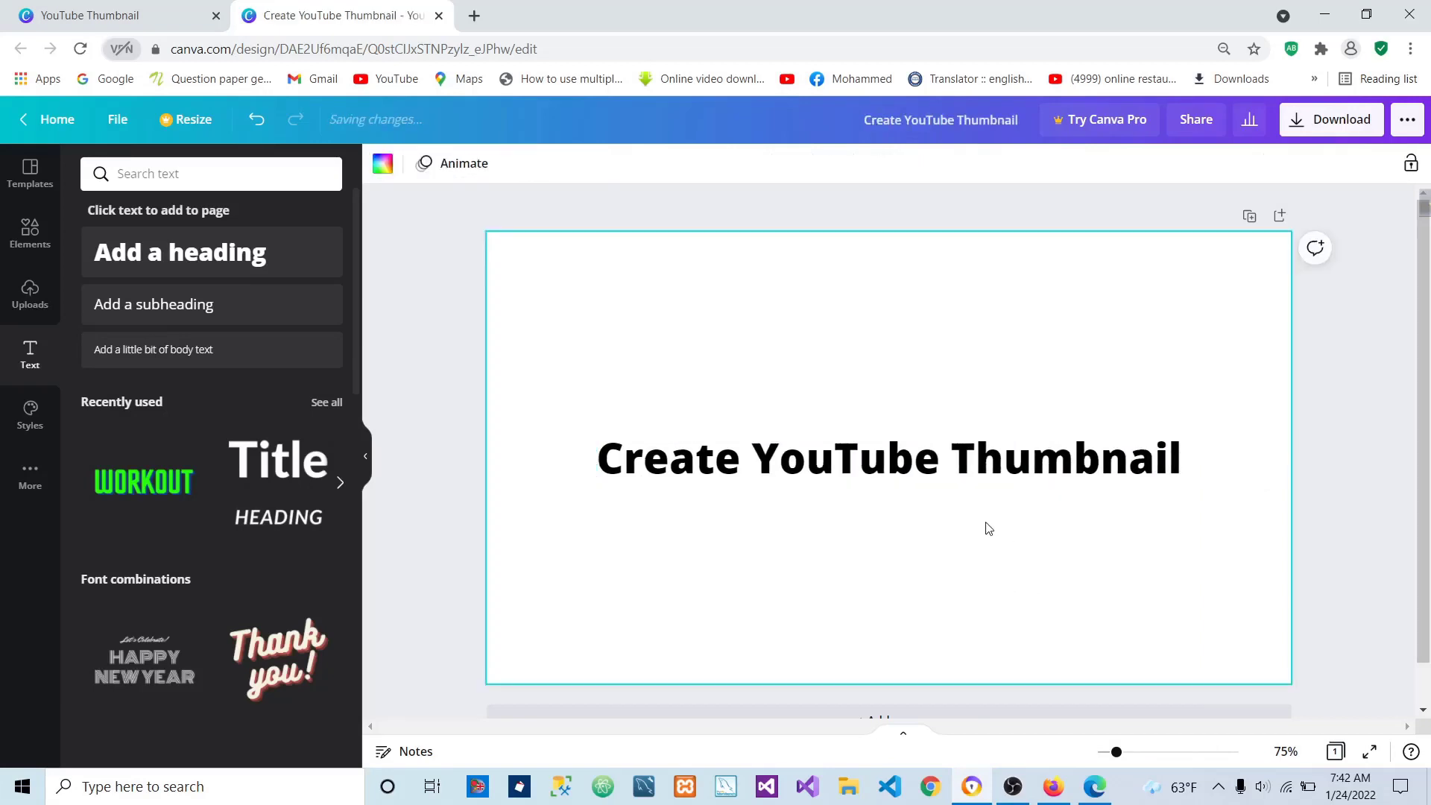
# Move the heading to the top of the thumbnail and enlarge it to font size 67.5, nearly the full page width.
pyautogui.moveTo(938, 465); pyautogui.dragTo(834, 271)
pyautogui.moveTo(1078, 286); pyautogui.dragTo(1279, 322)
pyautogui.click(535, 164)
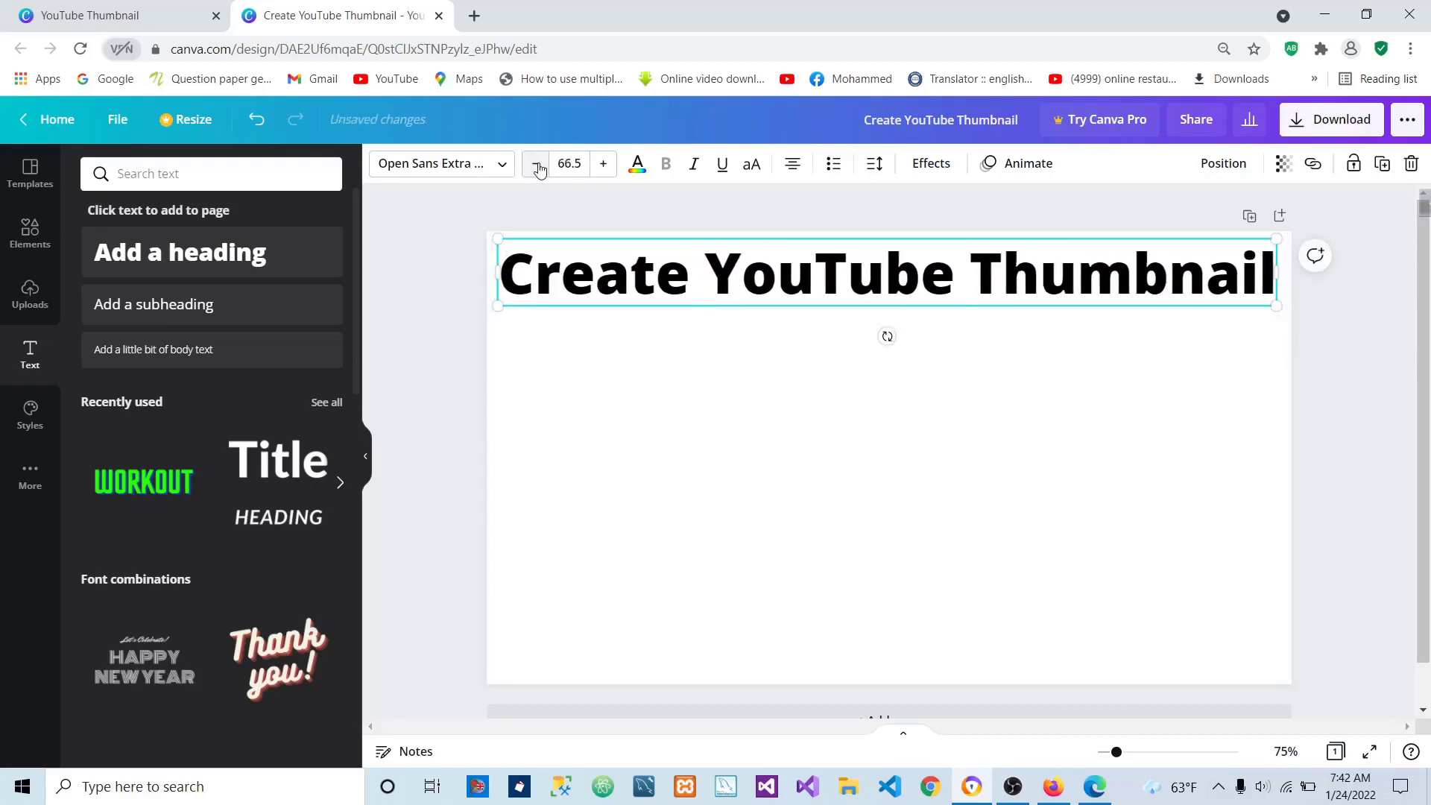
pyautogui.click(602, 163)
pyautogui.click(819, 421)
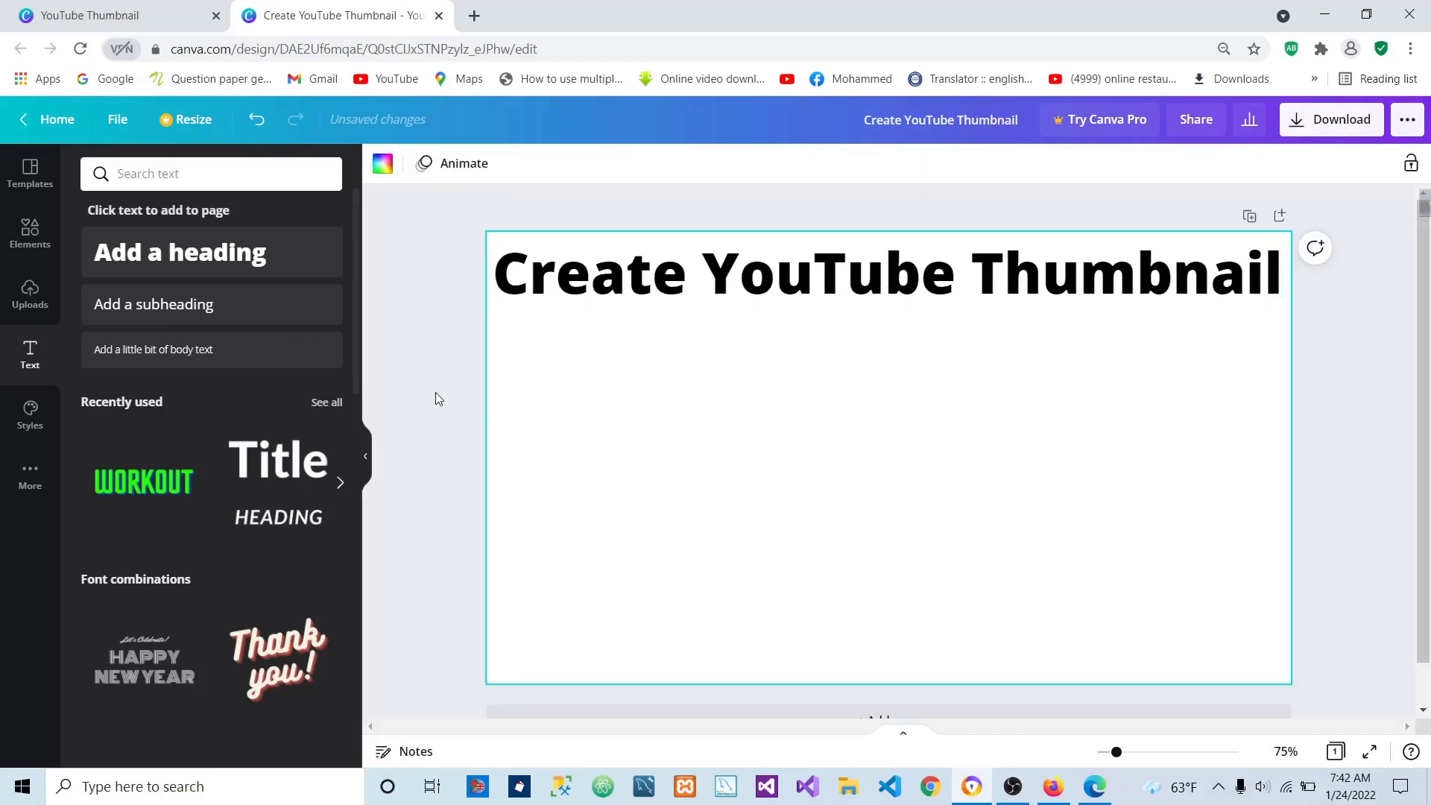
# Colour the "Create YouTube Thumbnail" heading bright red #ff1616.
pyautogui.click(747, 292)
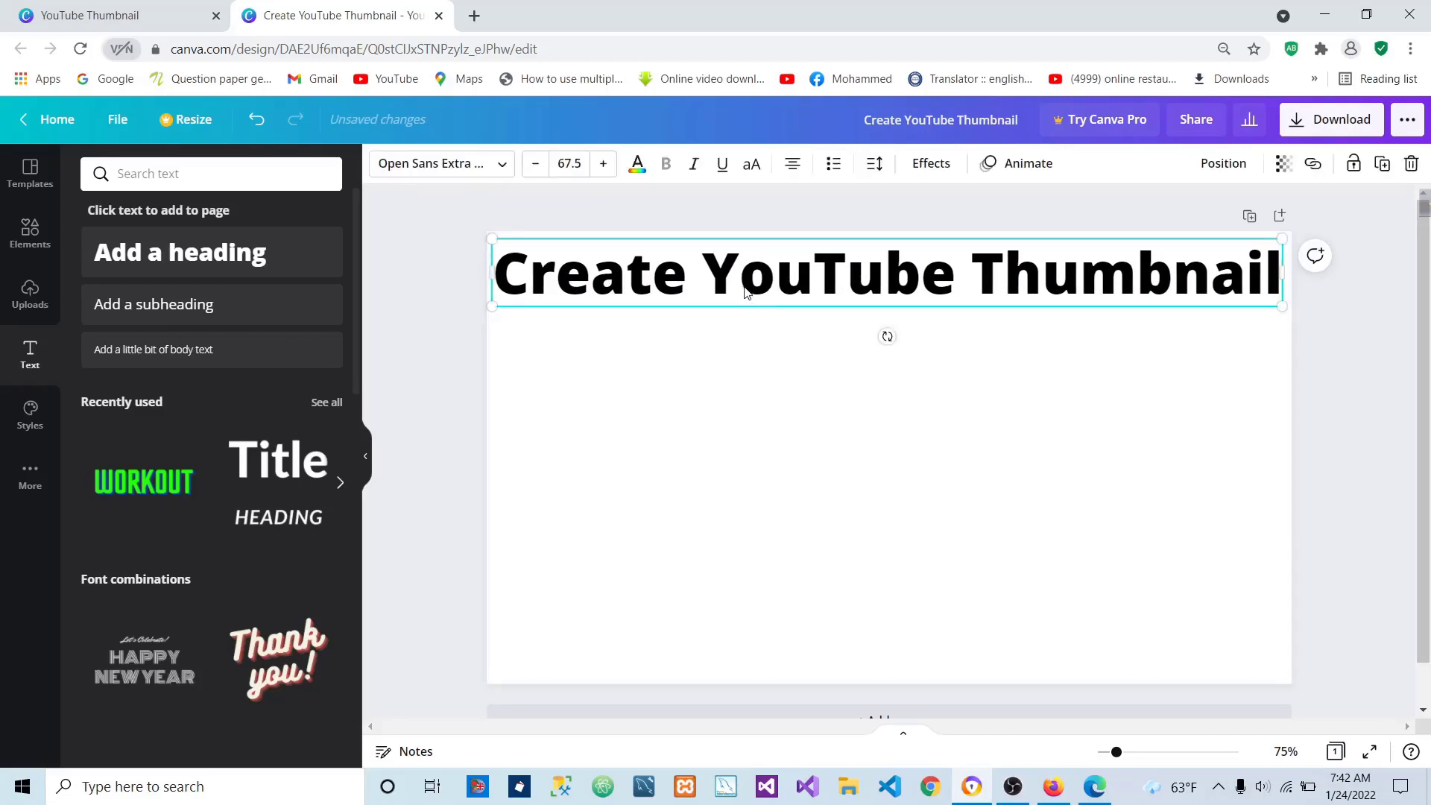
pyautogui.click(636, 164)
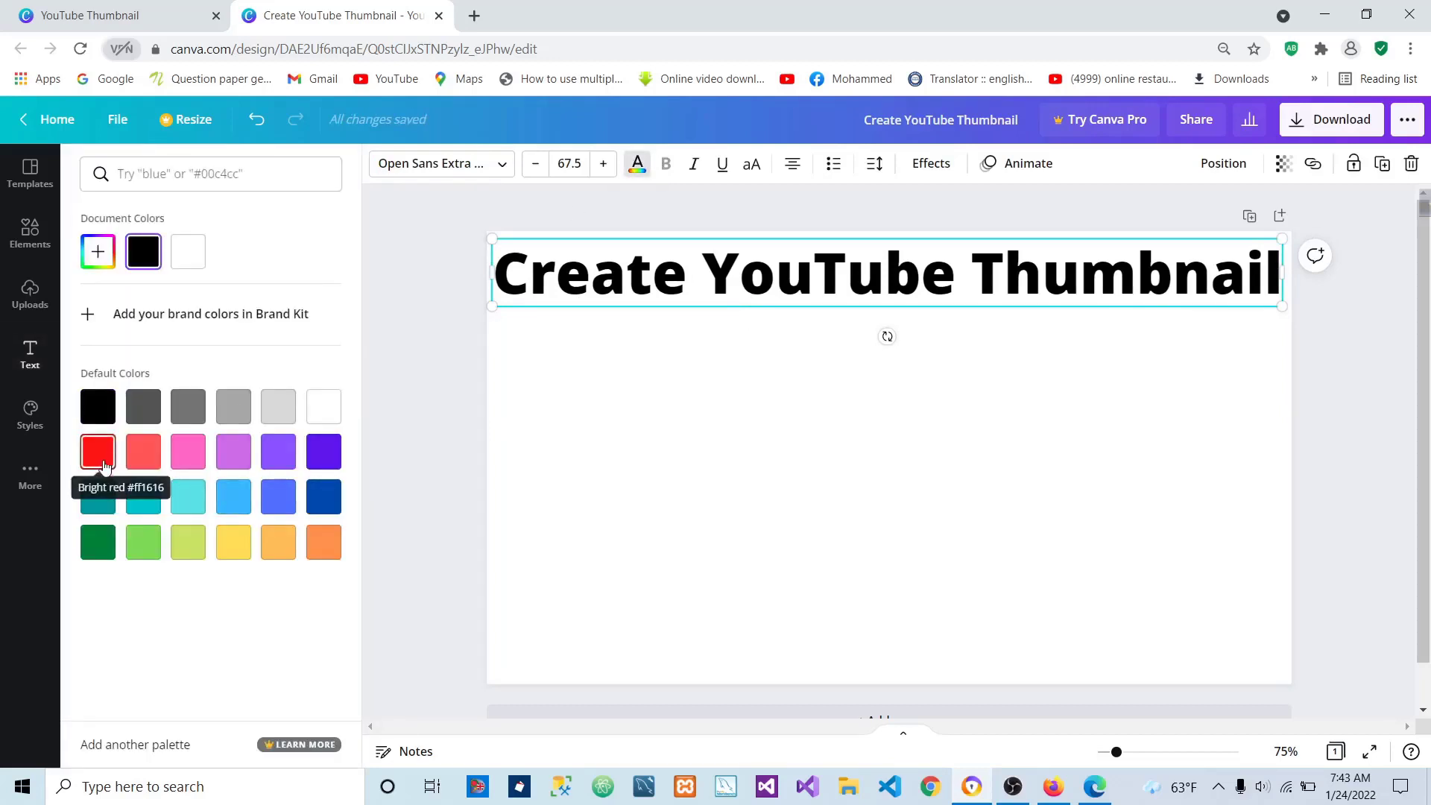
pyautogui.click(88, 457)
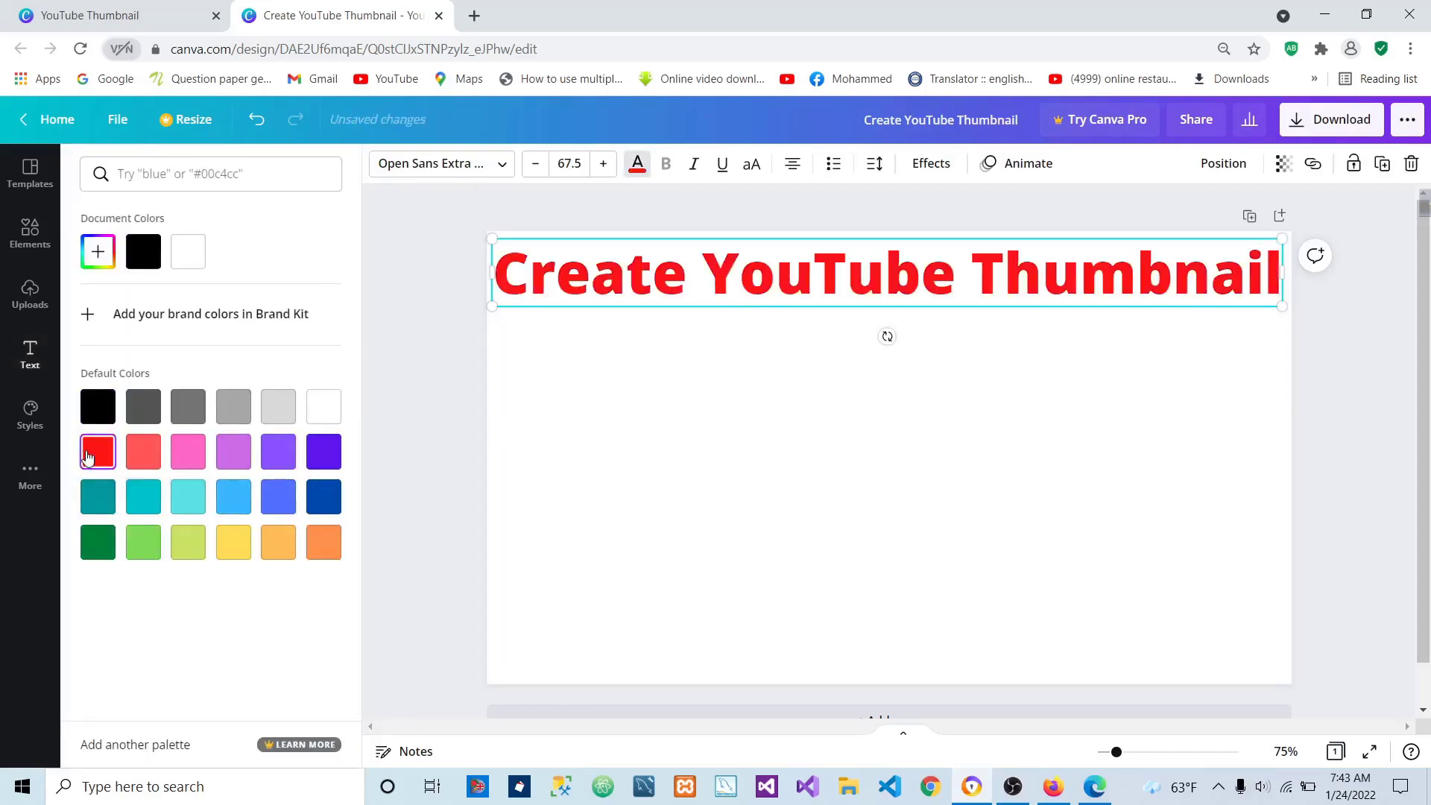
# Adjust the "Create YouTube Thumbnail" heading's colour to a fully saturated pure red with a custom colour.
pyautogui.click(97, 251)
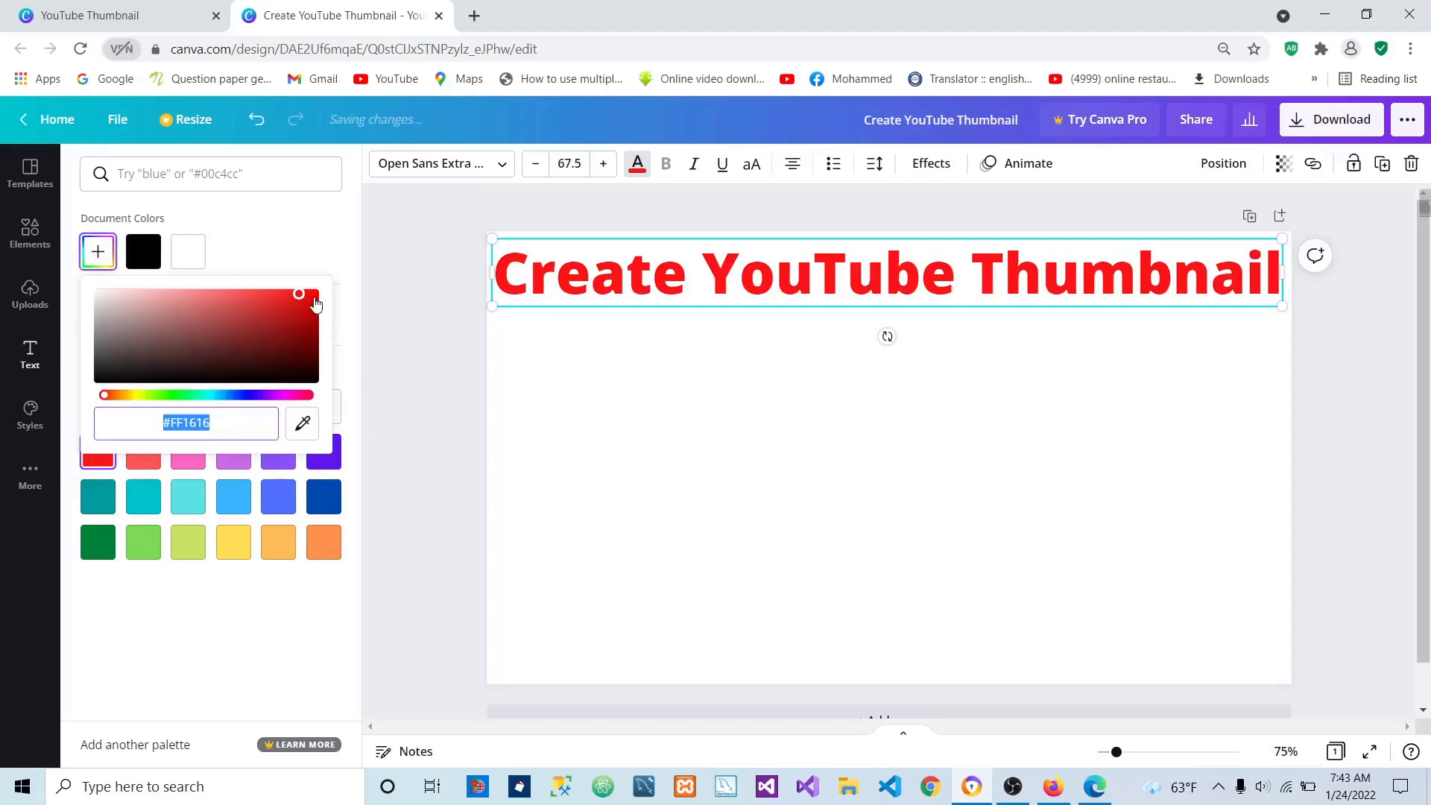
pyautogui.moveTo(301, 298)
pyautogui.mouseDown()
pyautogui.moveTo(307, 344)
pyautogui.moveTo(319, 298)
pyautogui.mouseUp()
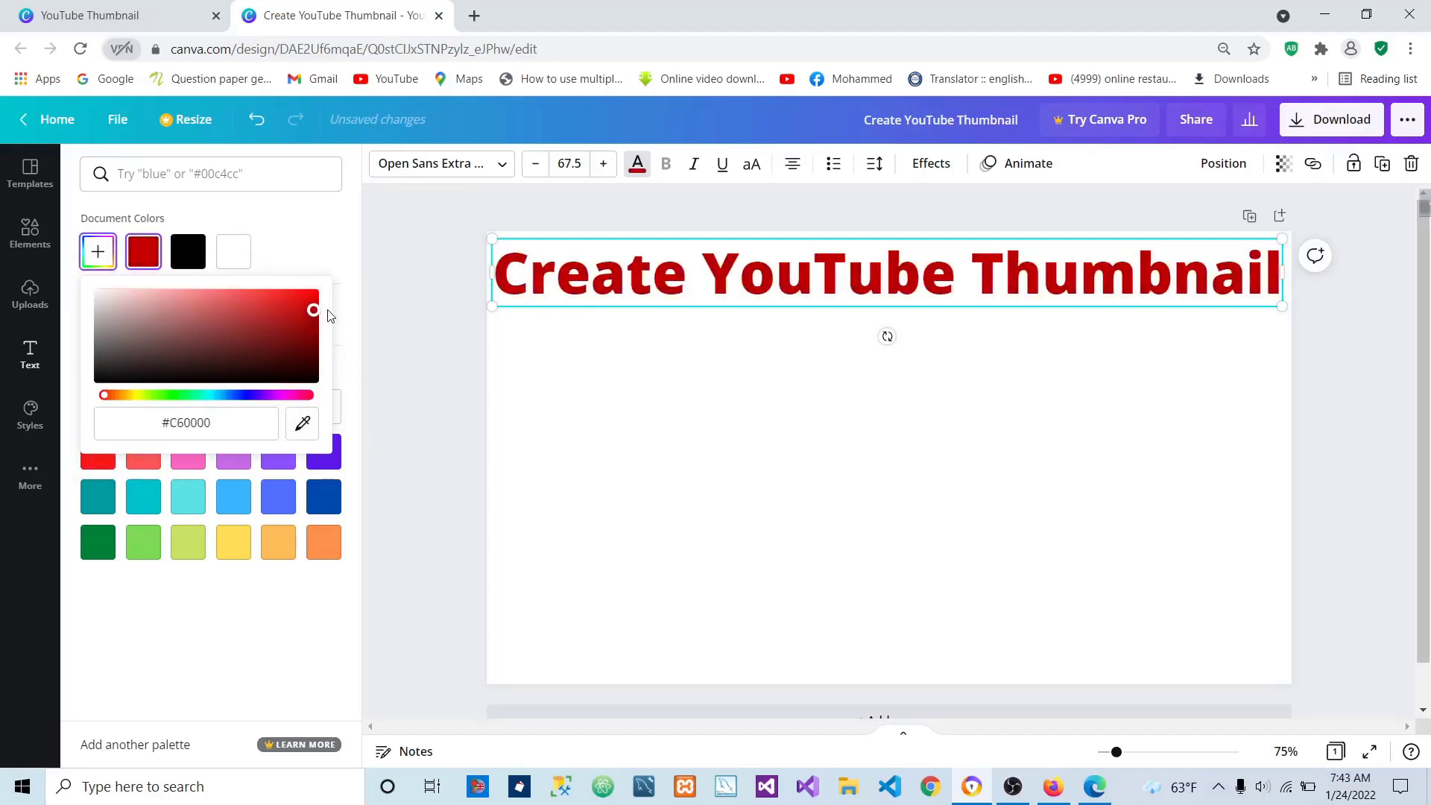
pyautogui.moveTo(103, 395); pyautogui.dragTo(326, 408)
pyautogui.click(856, 473)
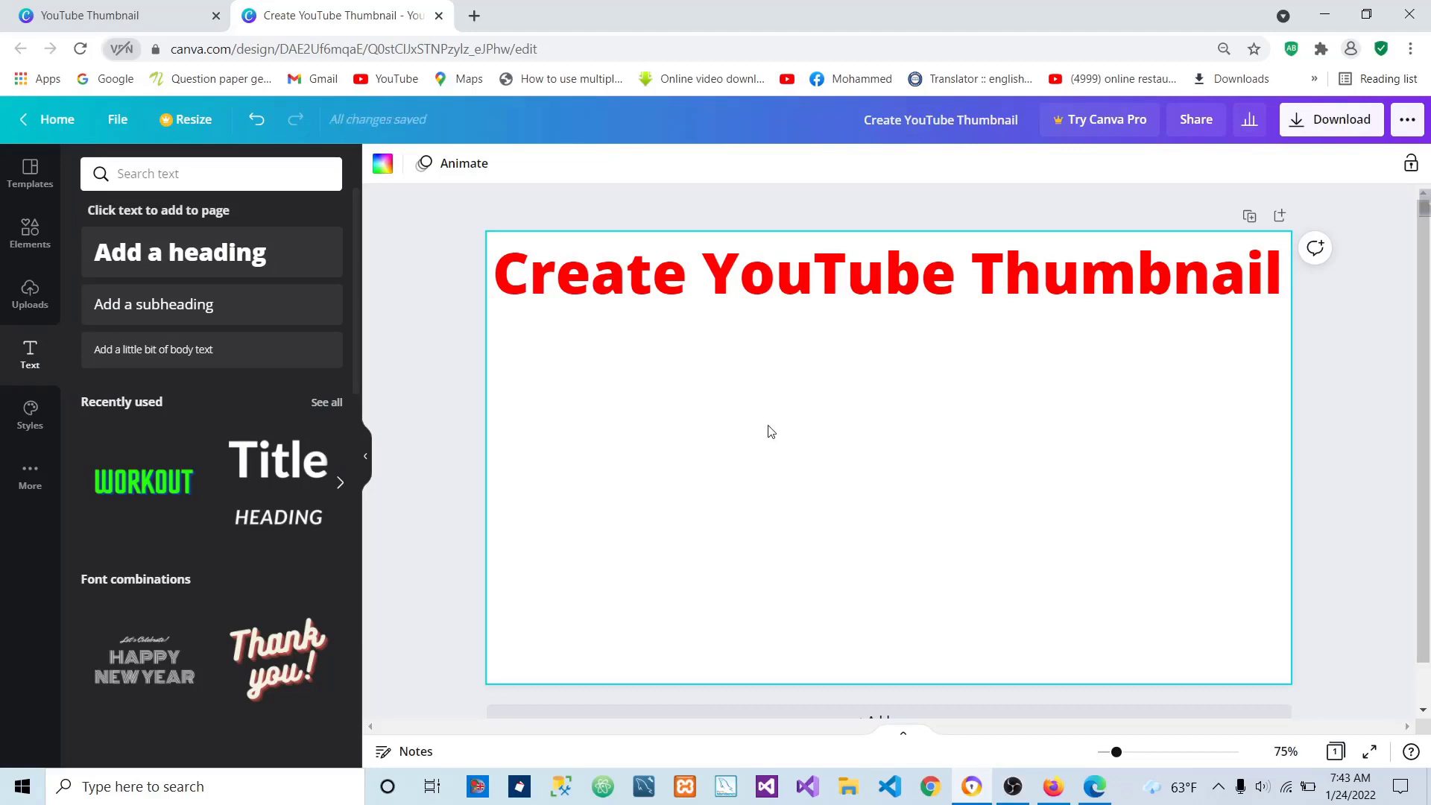
# Add a second heading to the page with the text "Without Photoshop Illustrator".
pyautogui.click(167, 257)
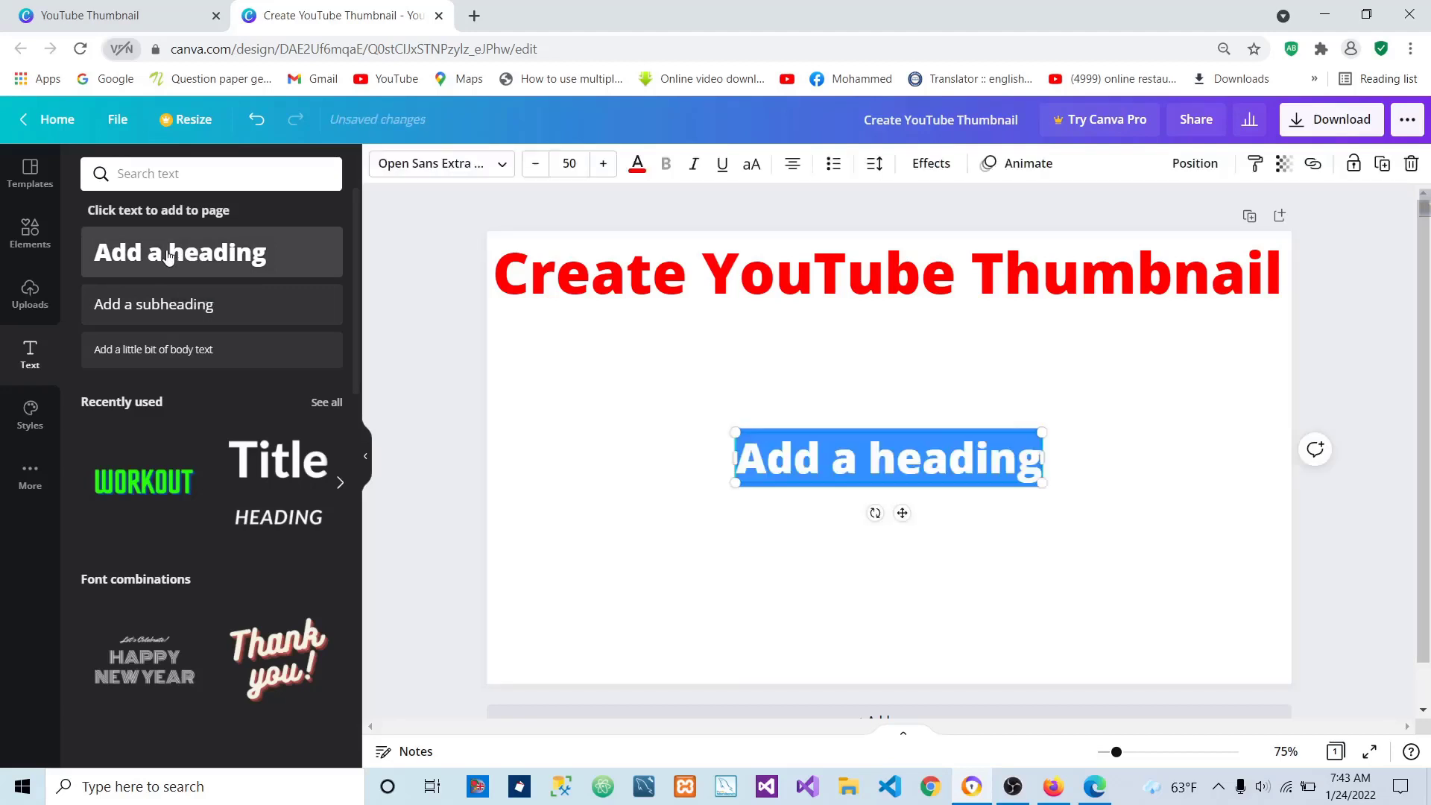
pyautogui.write('Withou')
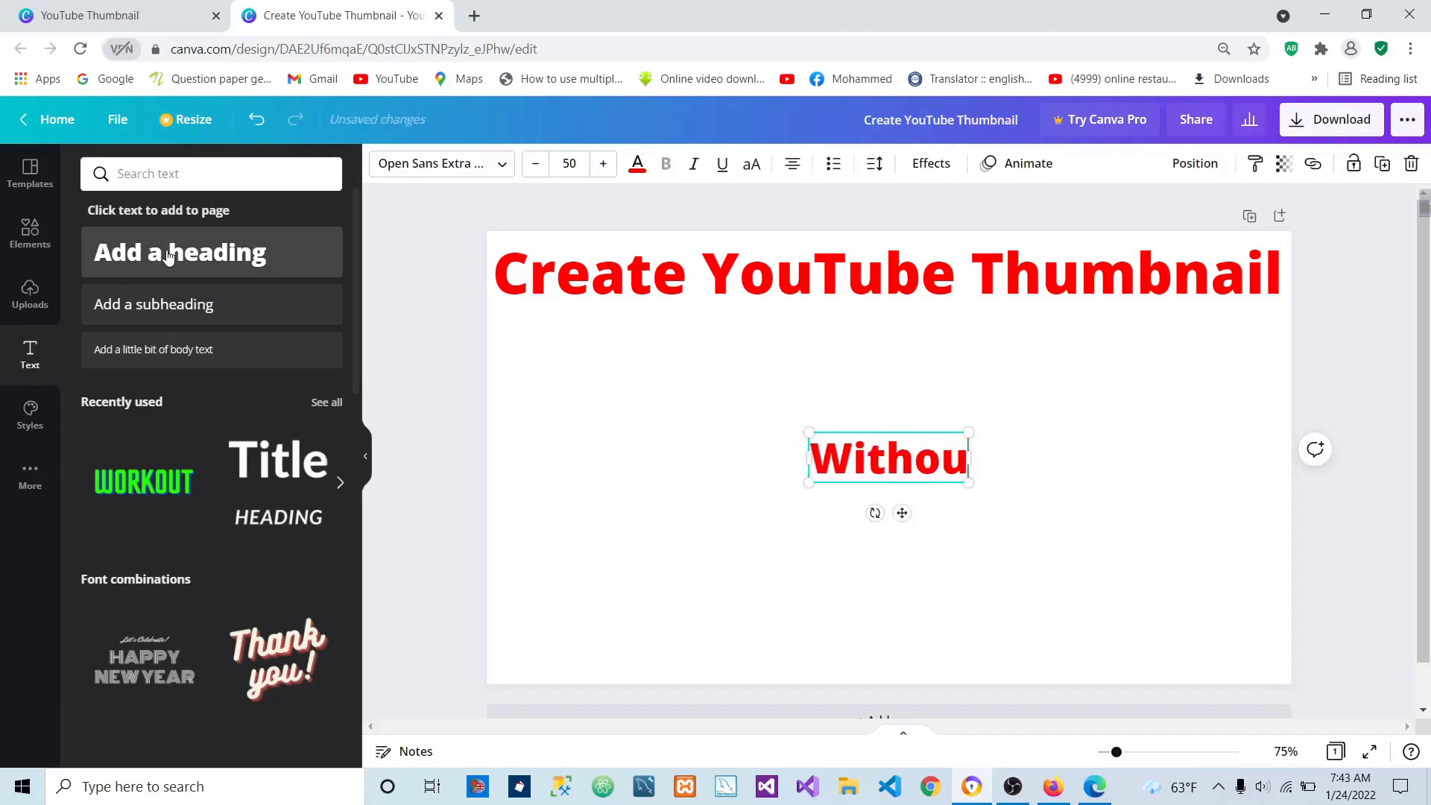
pyautogui.write('t Phot')
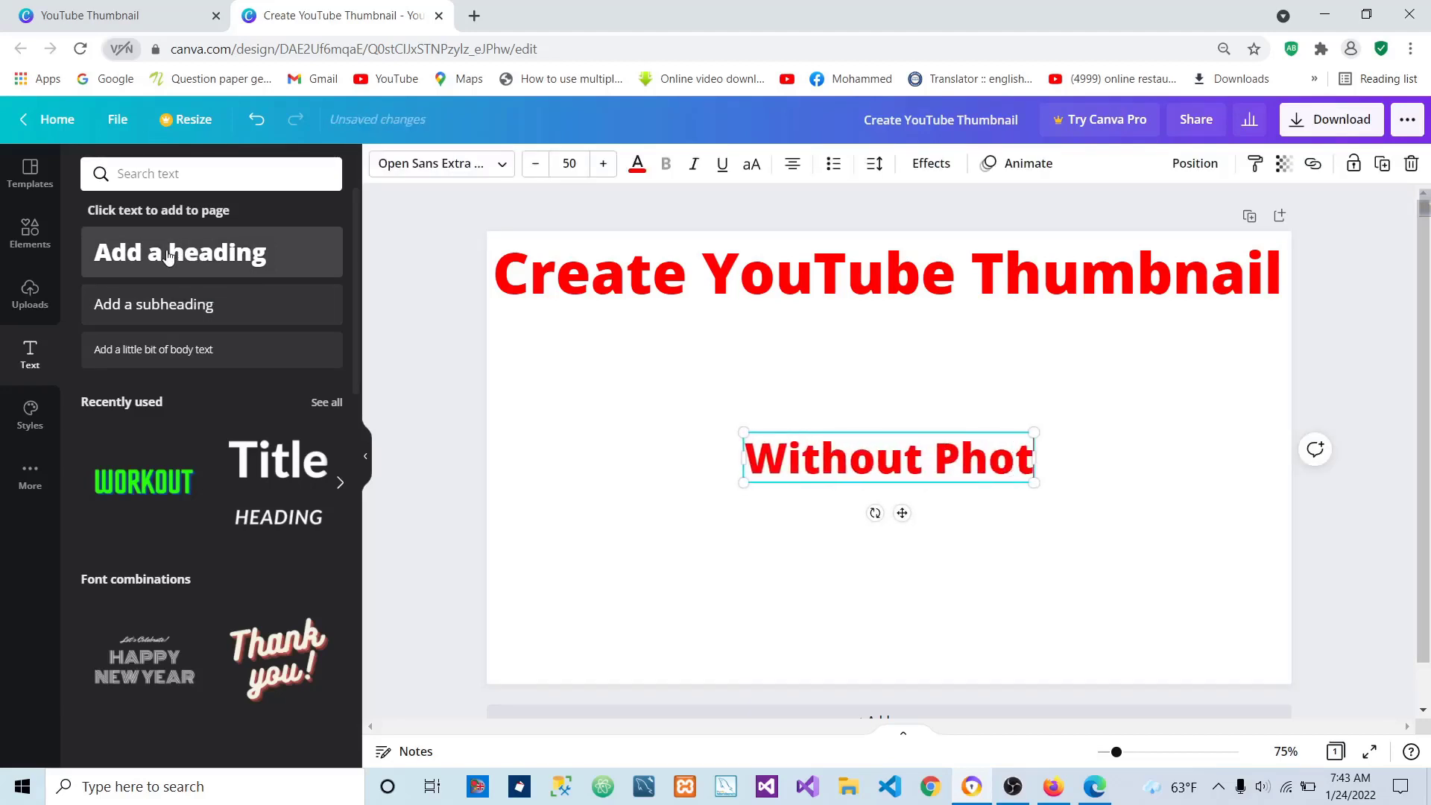
pyautogui.write('oshop')
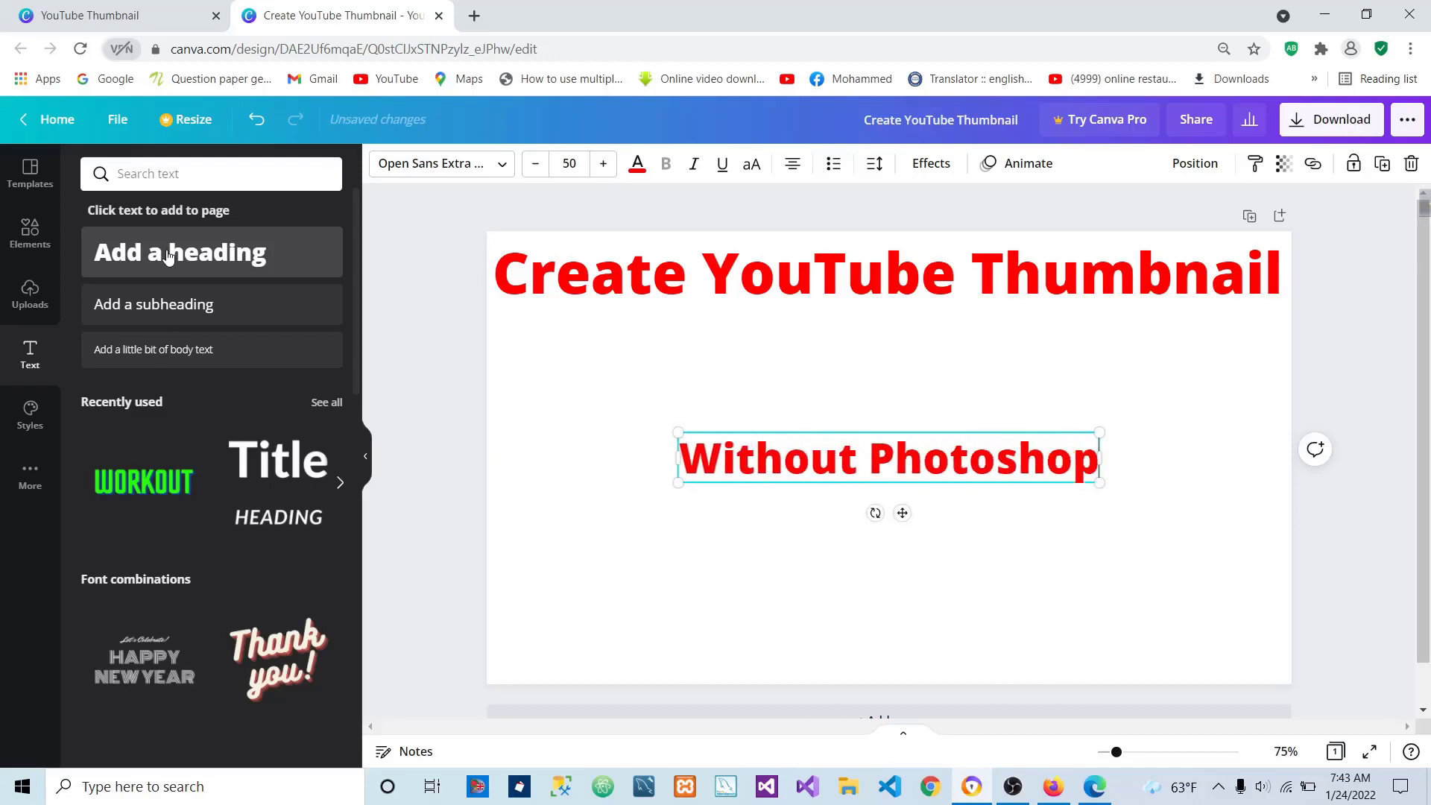
pyautogui.write(' Ill')
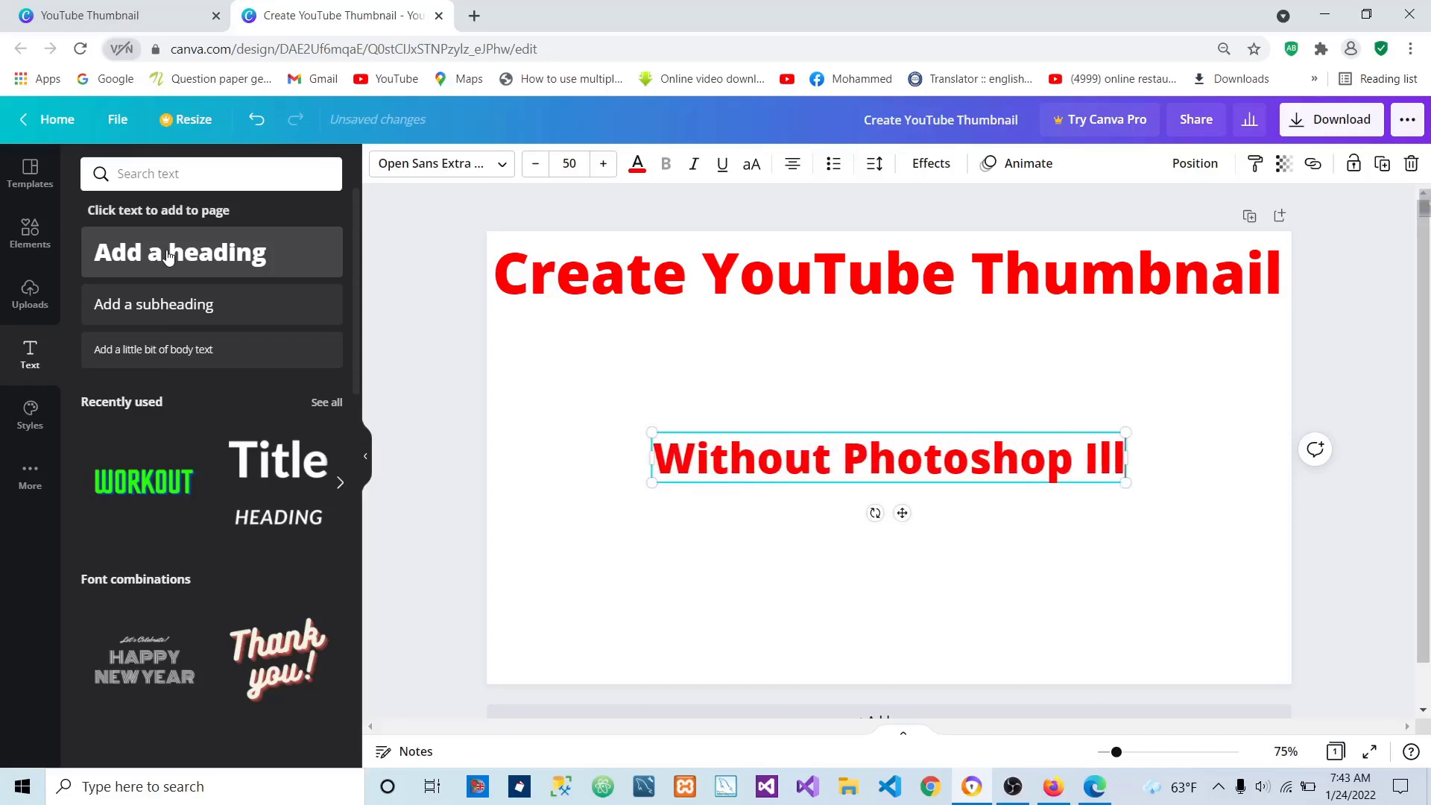
pyautogui.write('ustrator')
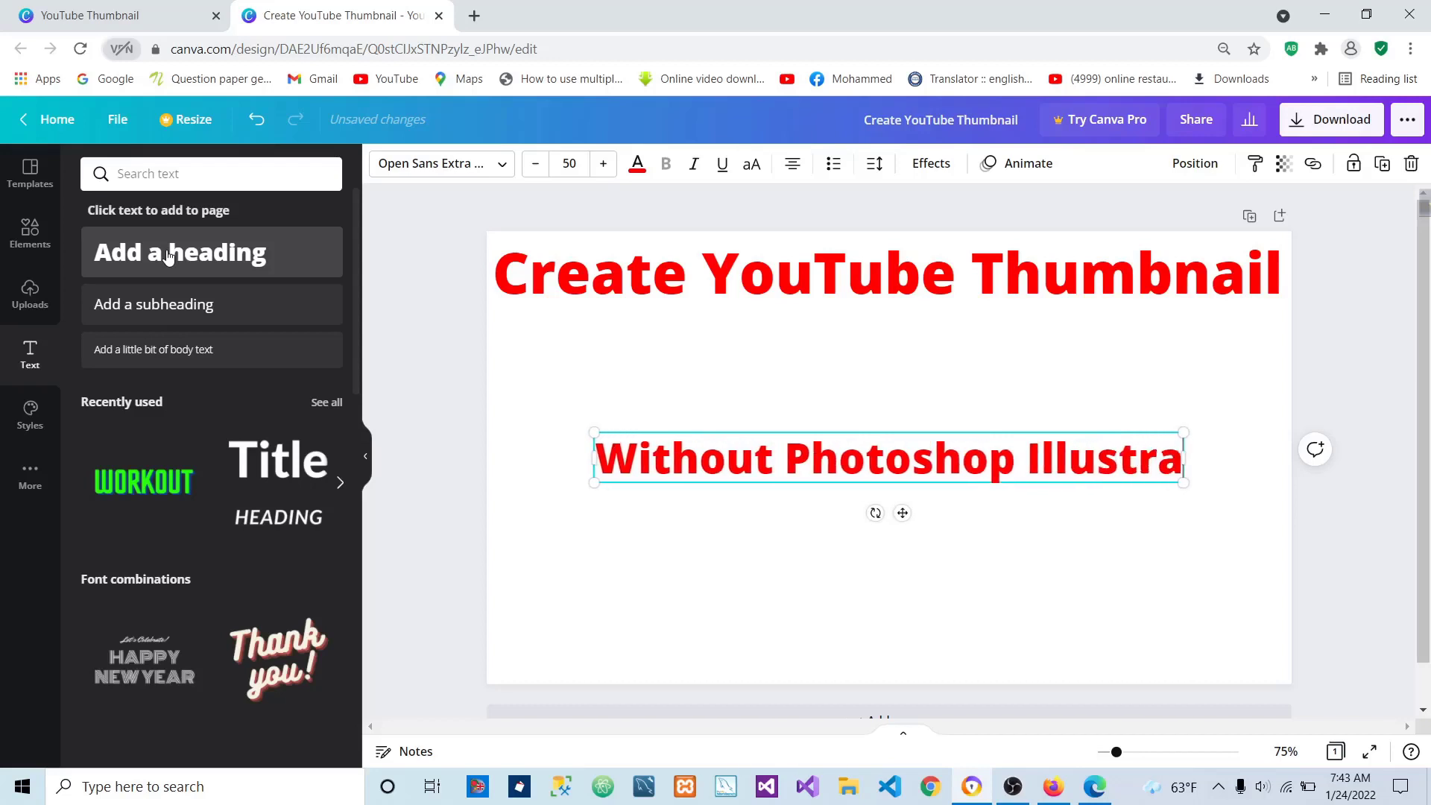
pyautogui.click(1048, 571)
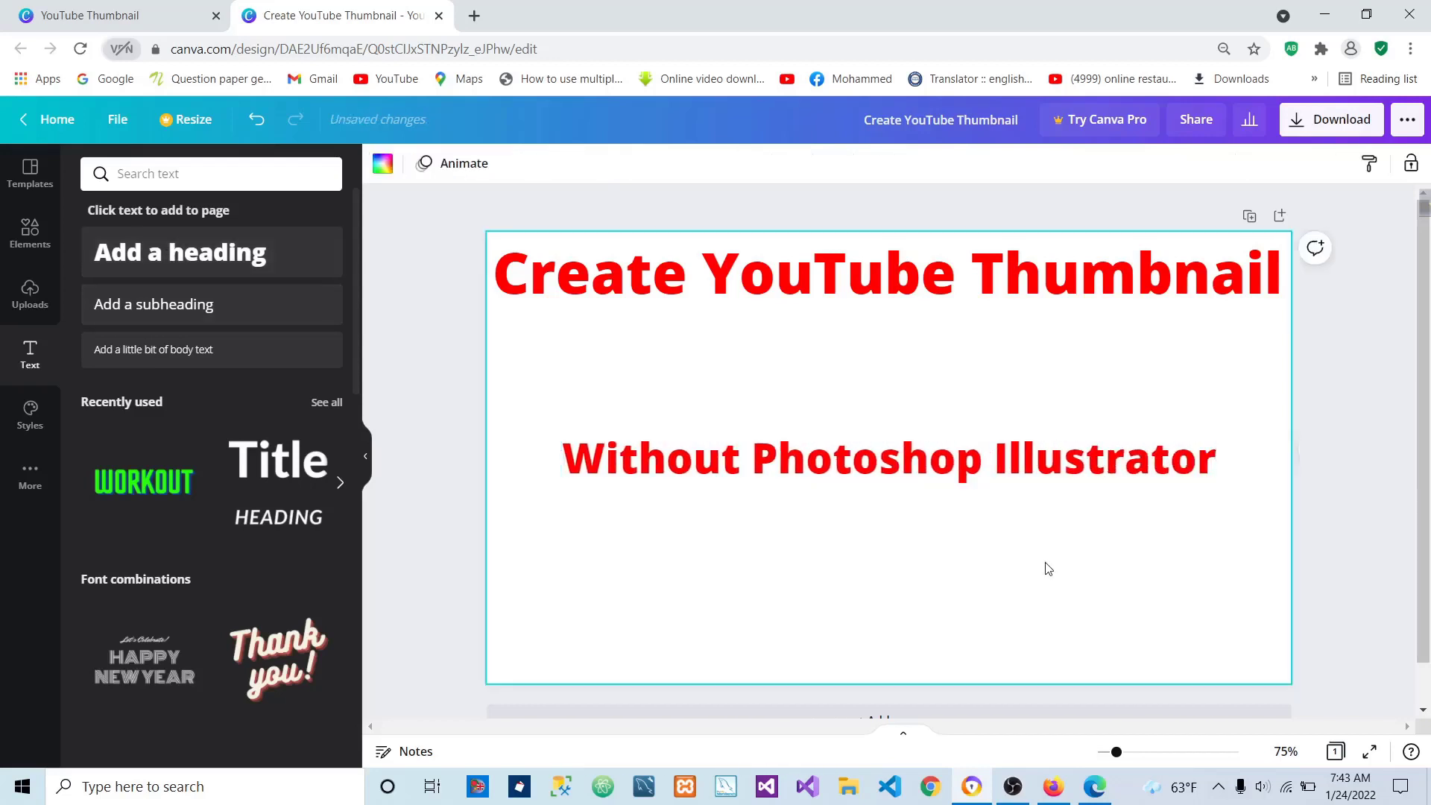
pyautogui.click(962, 481)
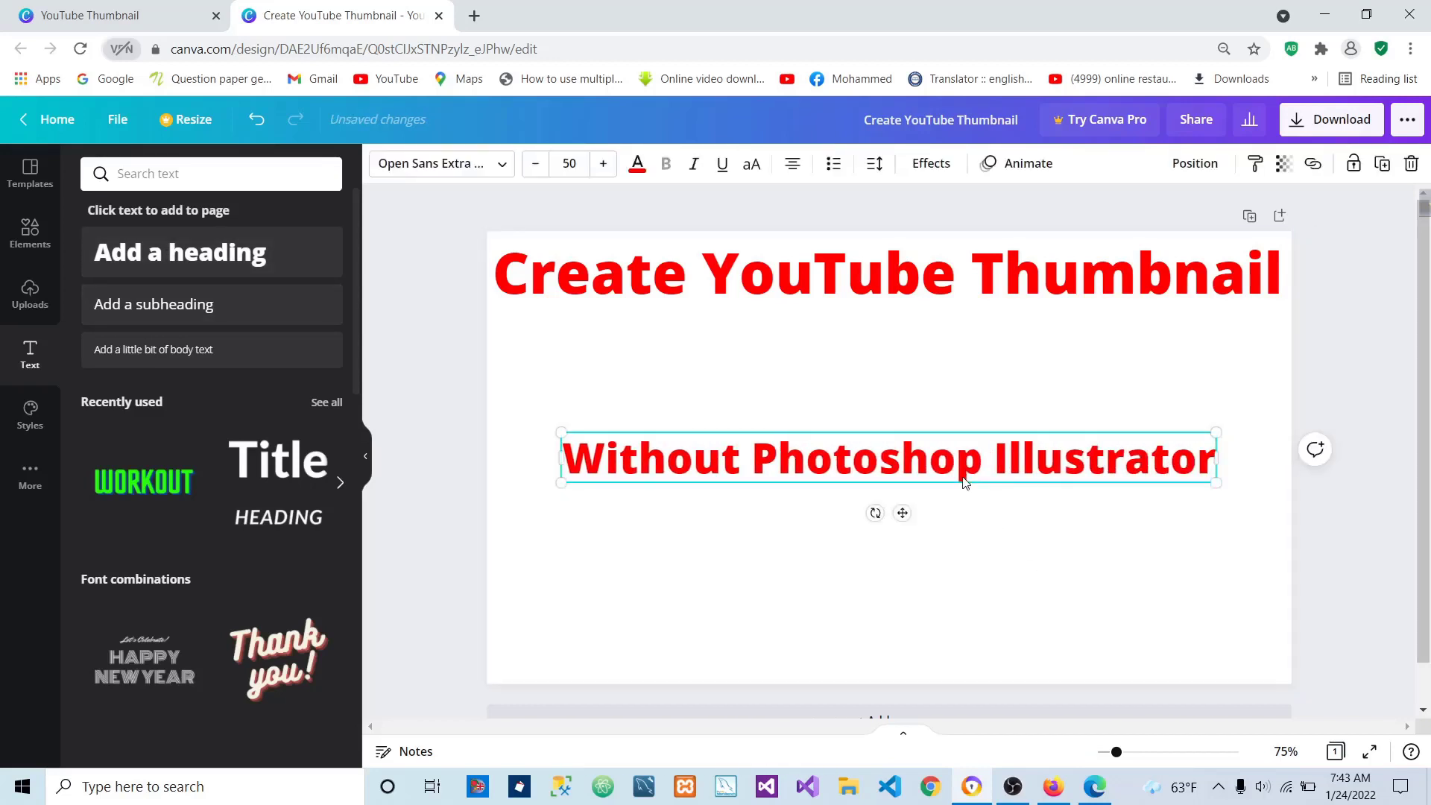
pyautogui.click(1017, 591)
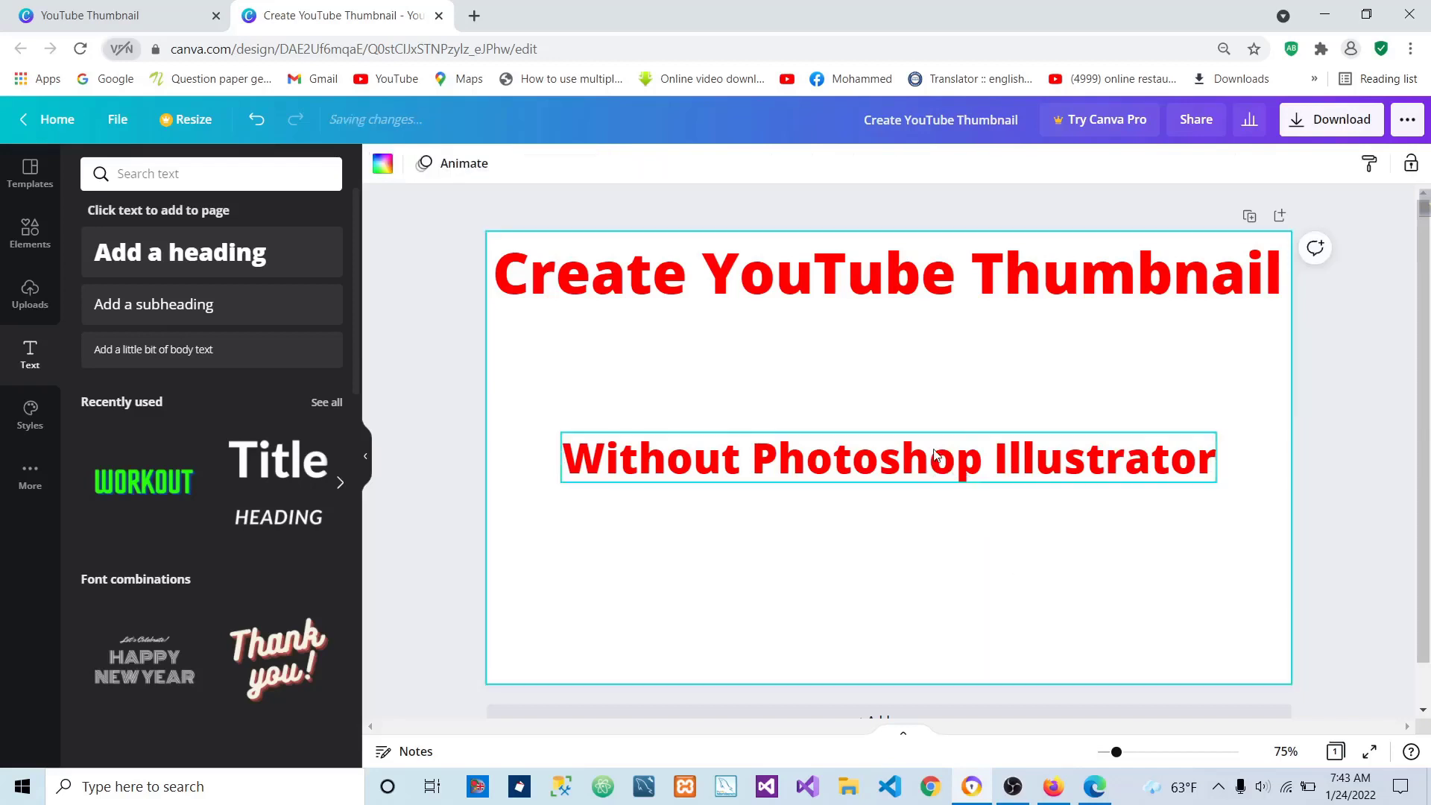
# Colour the "Without Photoshop Illustrator" heading a custom deep violet-blue, starting from the dark blue default #004AAD.
pyautogui.click(948, 462)
pyautogui.click(638, 166)
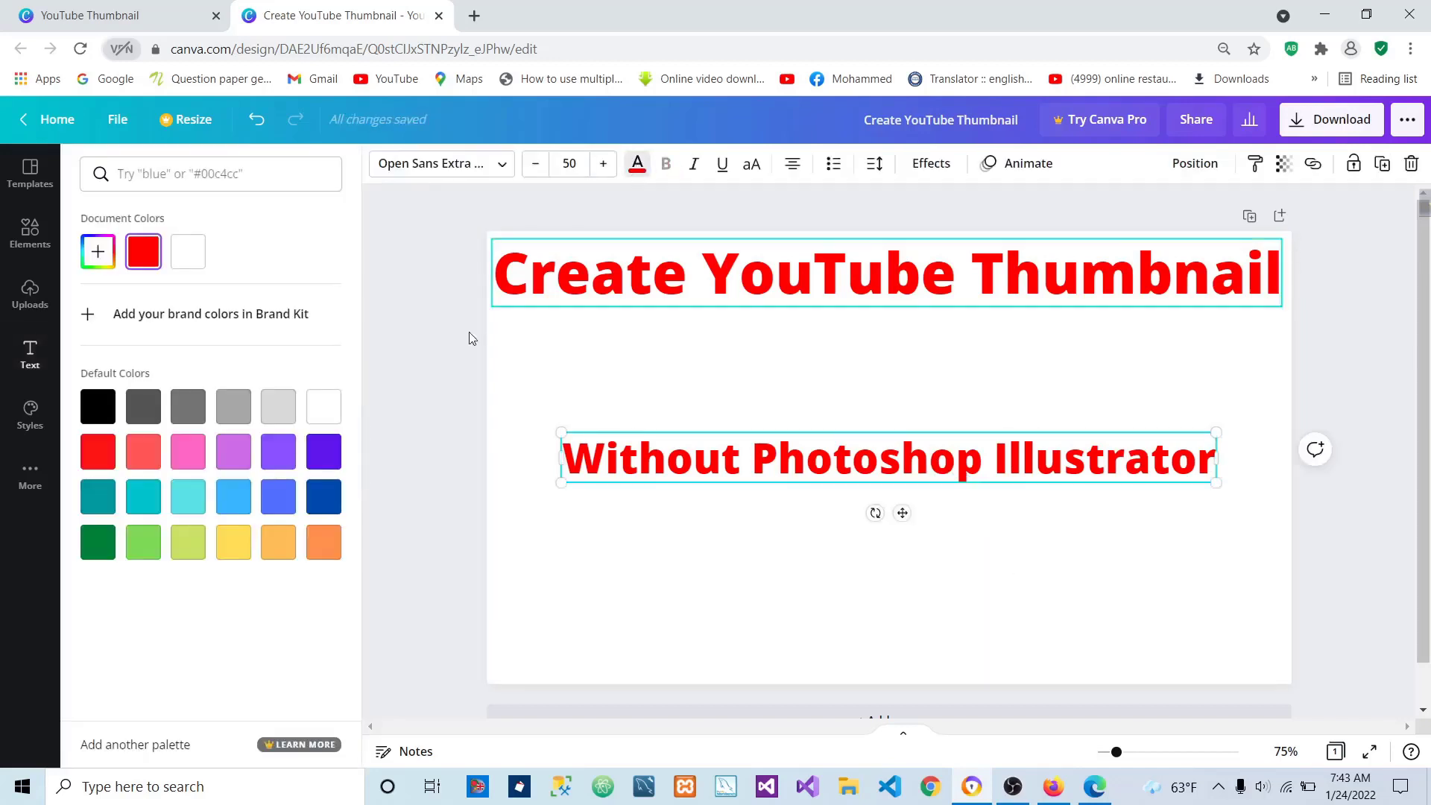
pyautogui.click(325, 495)
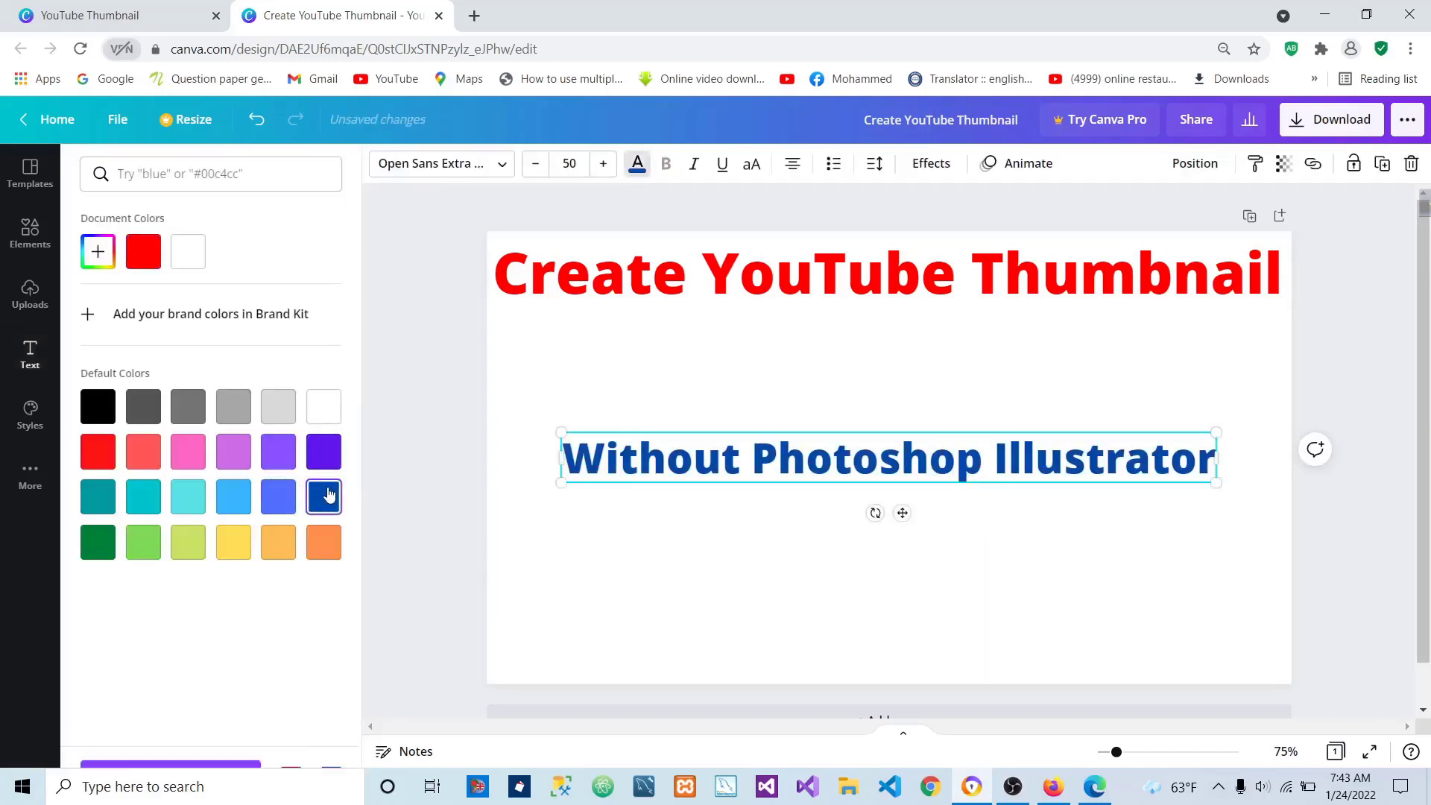
pyautogui.click(89, 258)
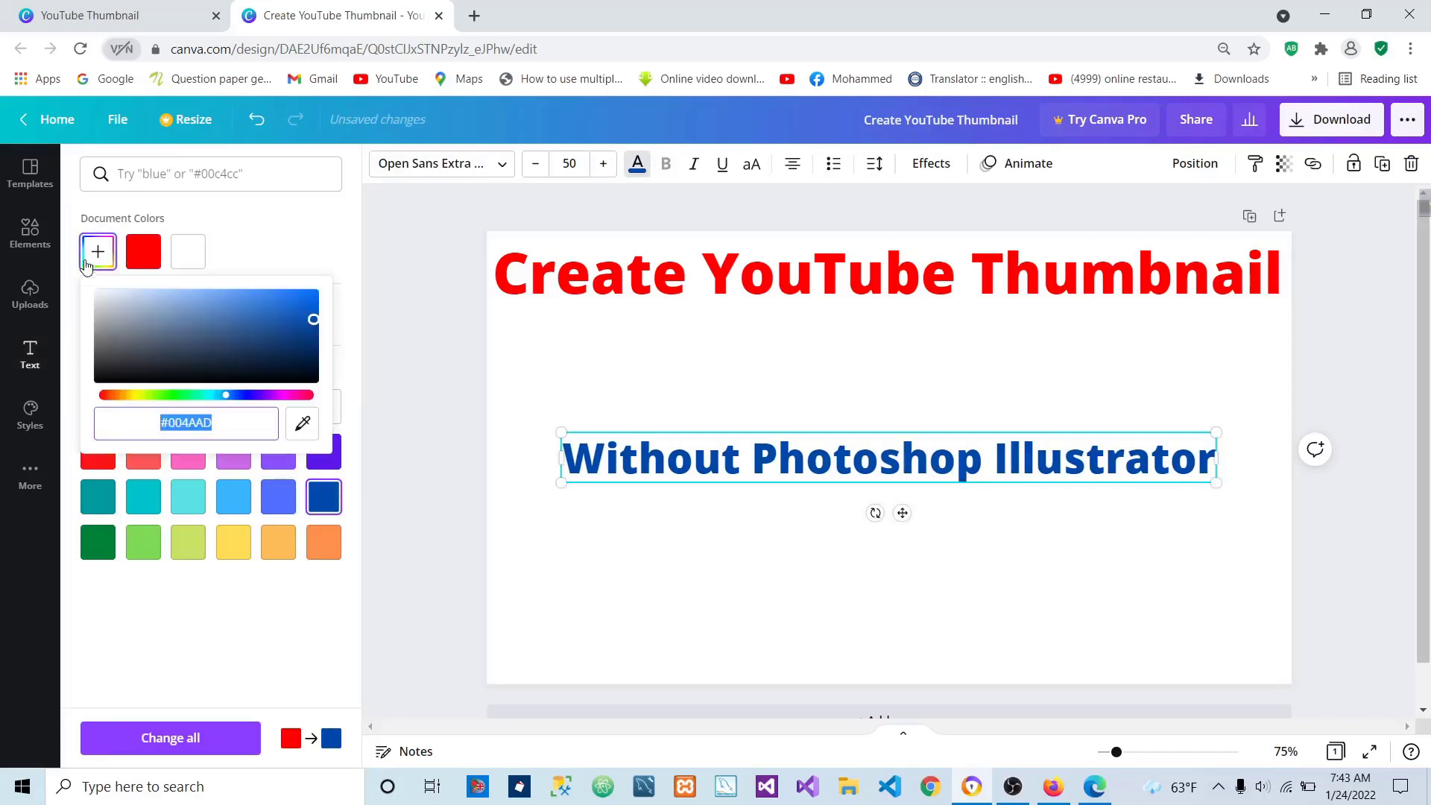
pyautogui.click(312, 314)
pyautogui.moveTo(226, 396); pyautogui.dragTo(252, 395)
pyautogui.click(1028, 562)
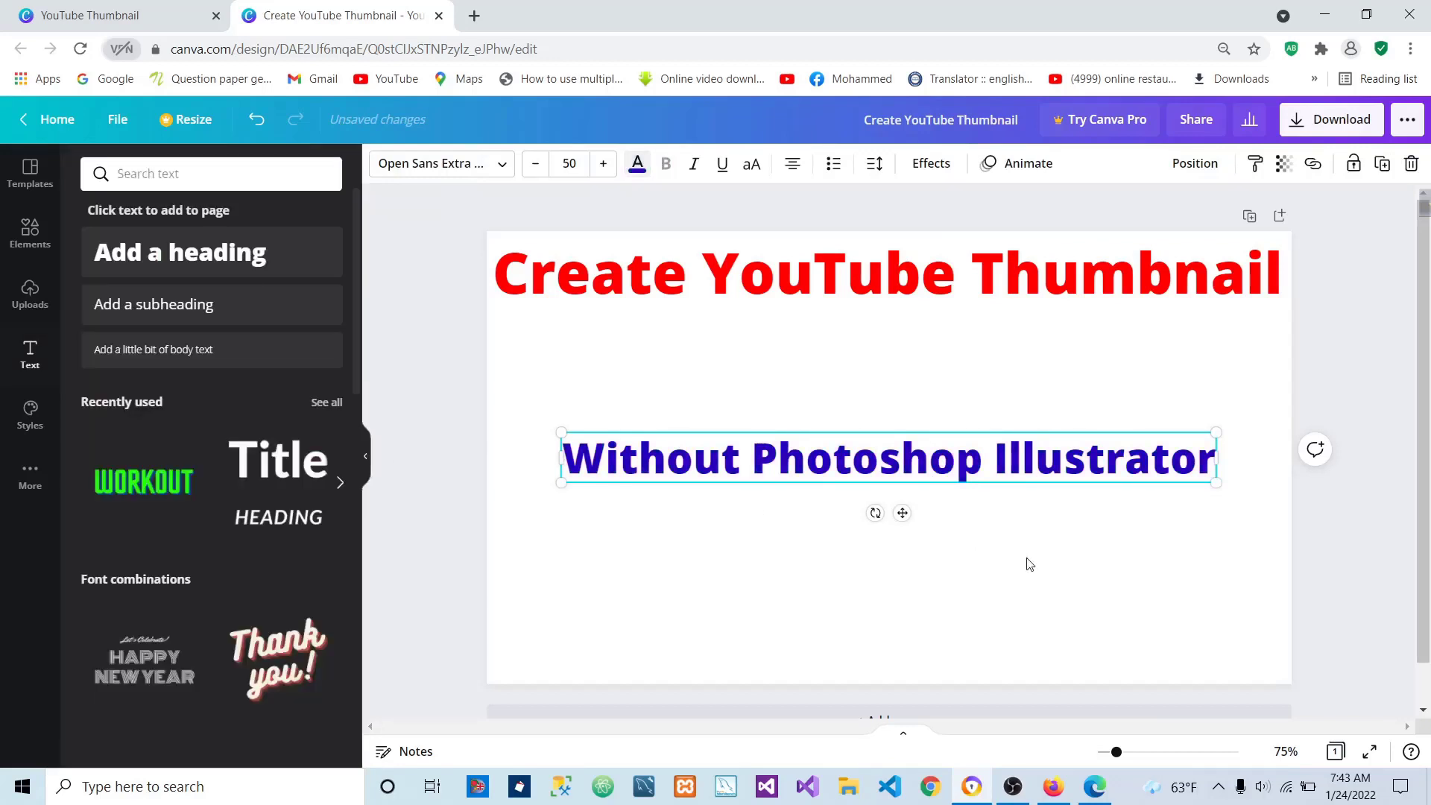
# Move the "Without Photoshop Illustrator" heading directly below the red heading and enlarge it to nearly the full page width.
pyautogui.click(961, 458)
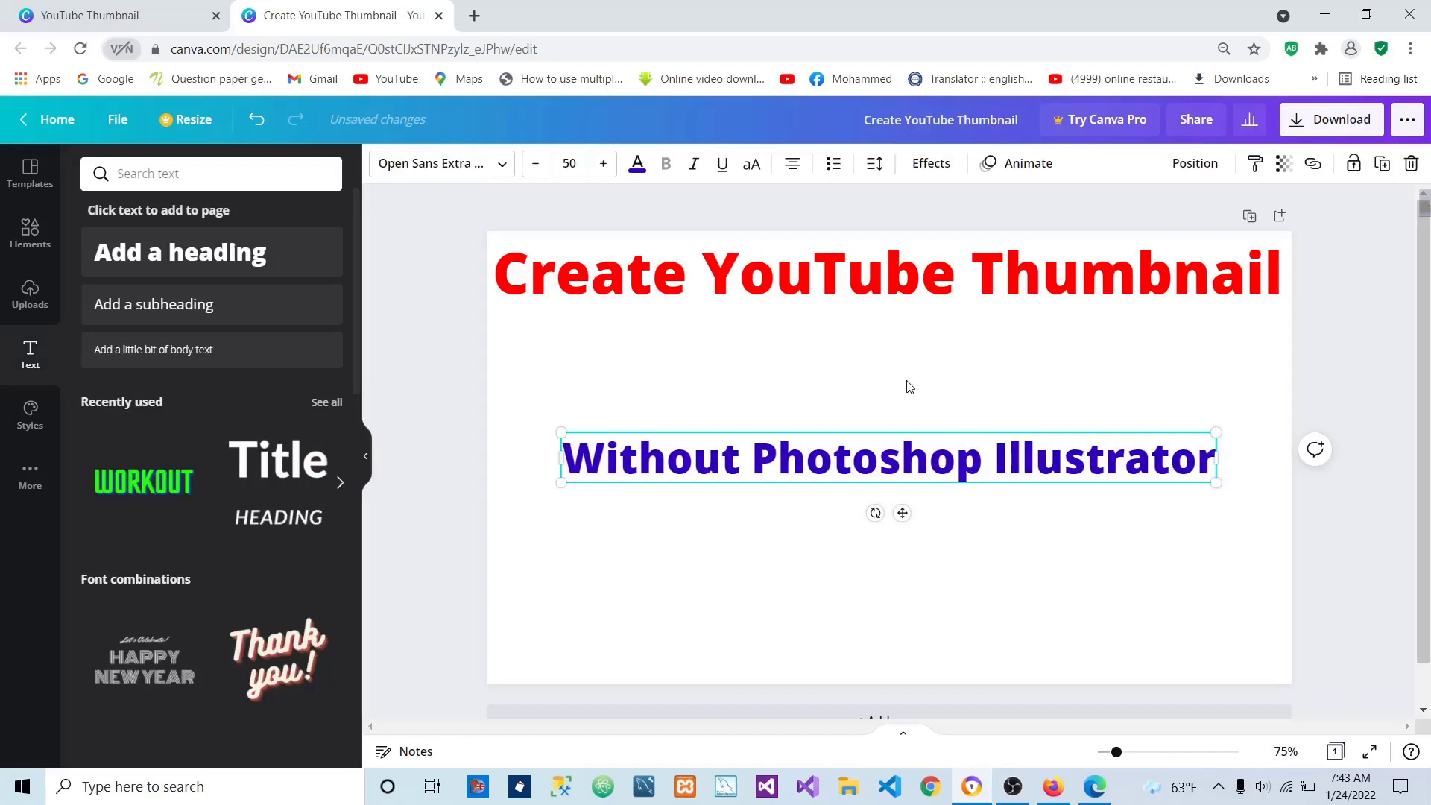
pyautogui.moveTo(908, 485); pyautogui.dragTo(839, 383)
pyautogui.moveTo(1152, 390); pyautogui.dragTo(1292, 396)
pyautogui.click(1054, 501)
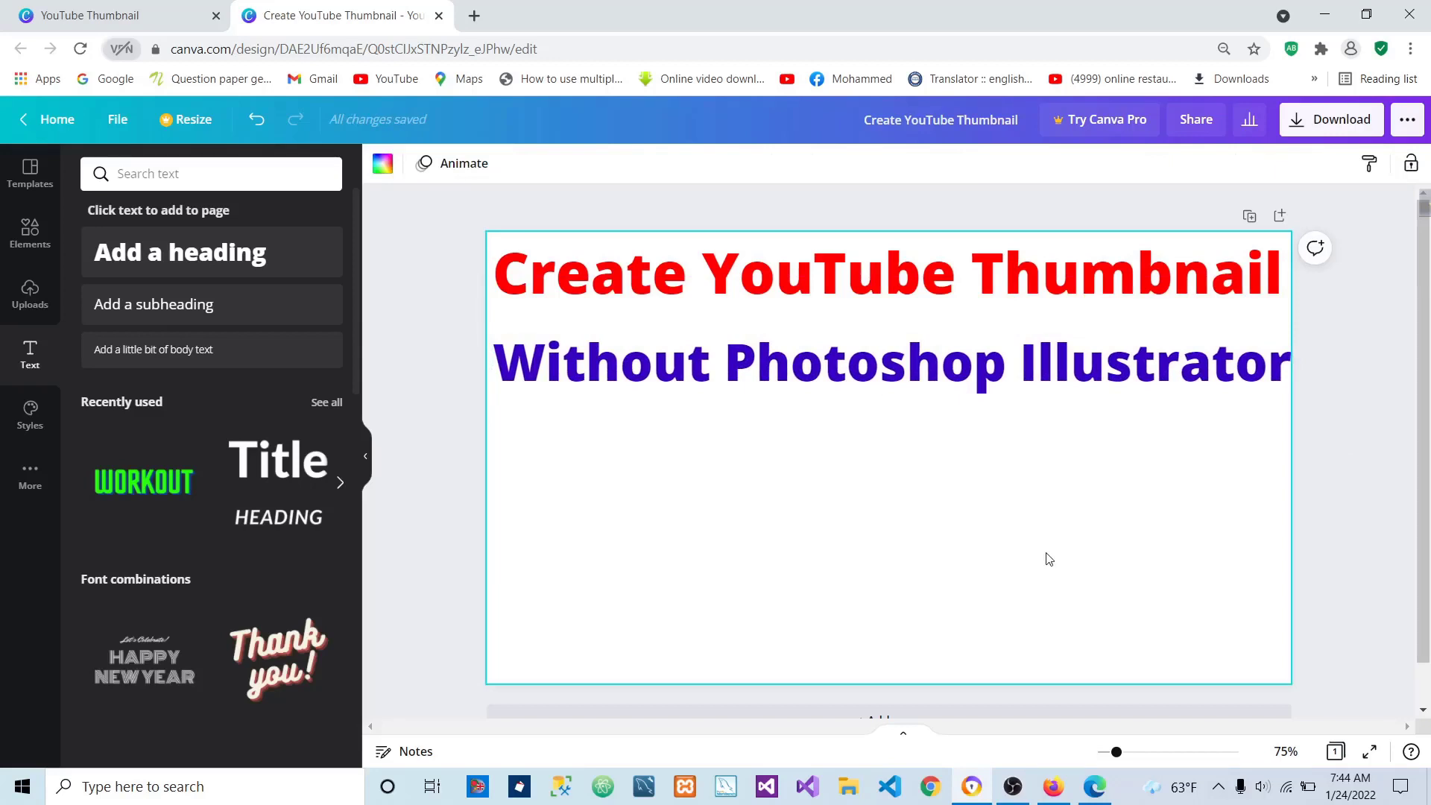
# Delete both the "Create YouTube Thumbnail" and "Without Photoshop Illustrator" headings from the page.
pyautogui.click(878, 368)
pyautogui.press('Delete')
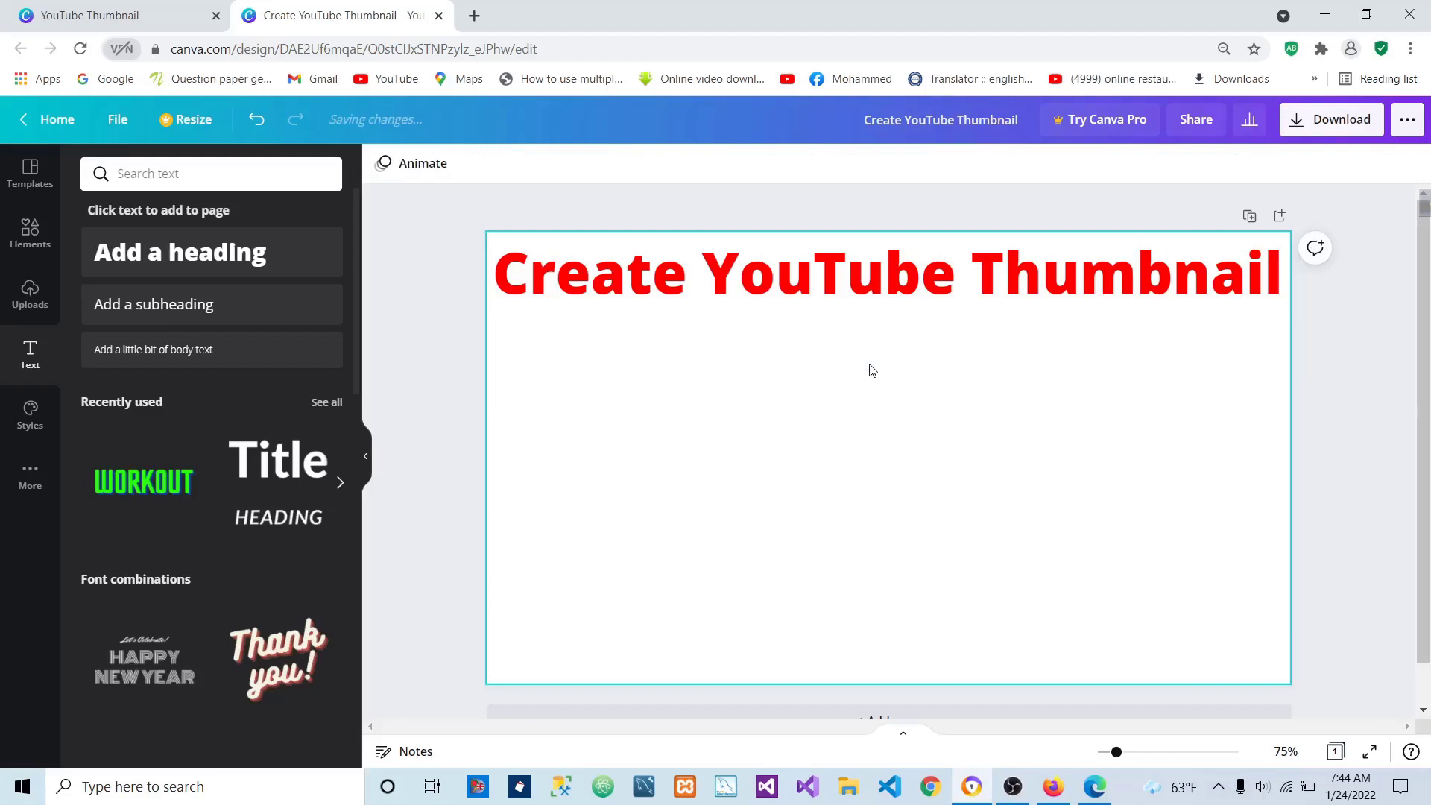
pyautogui.hotkey('ctrl', 'z')
pyautogui.click(795, 298)
pyautogui.press('Delete')
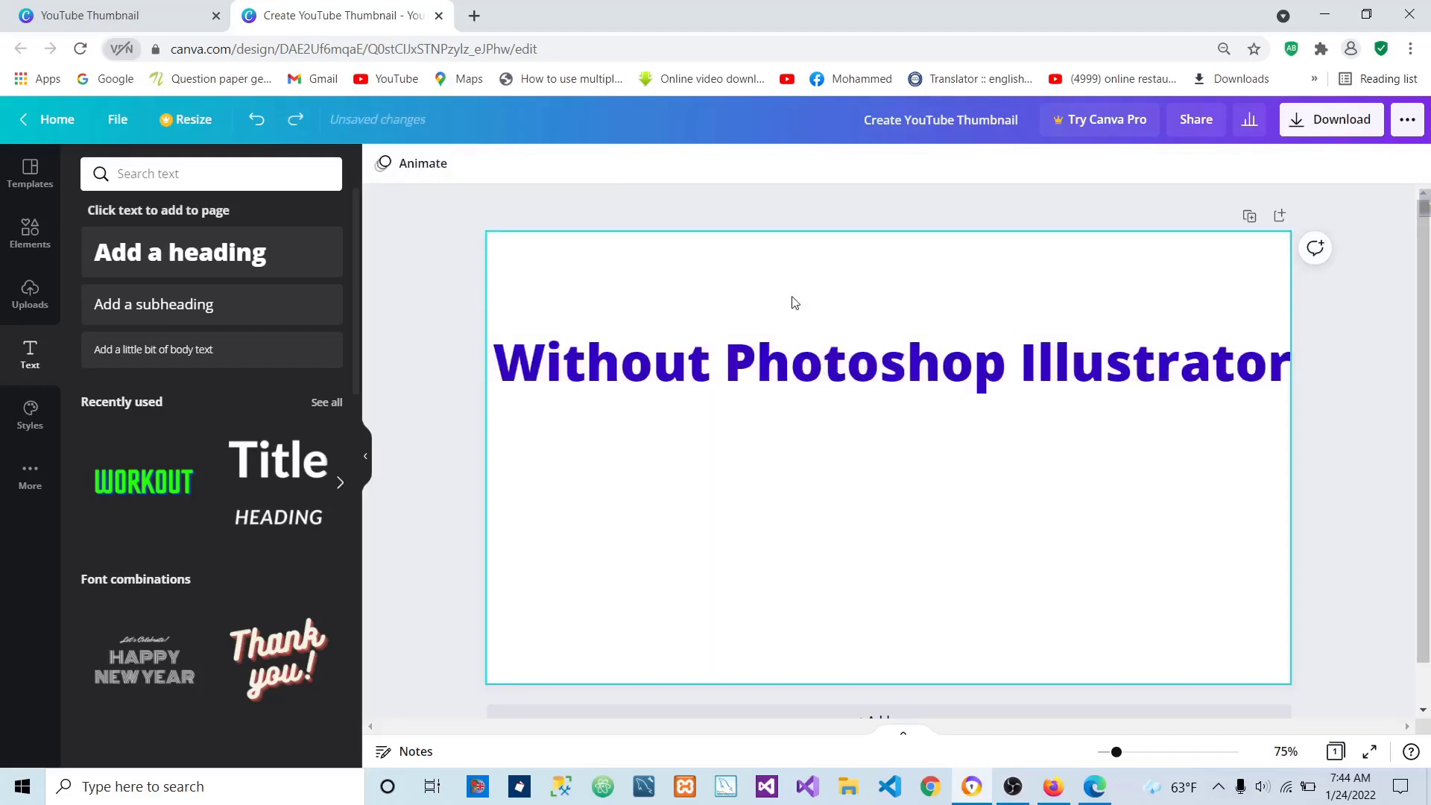
pyautogui.click(782, 348)
pyautogui.press('Delete')
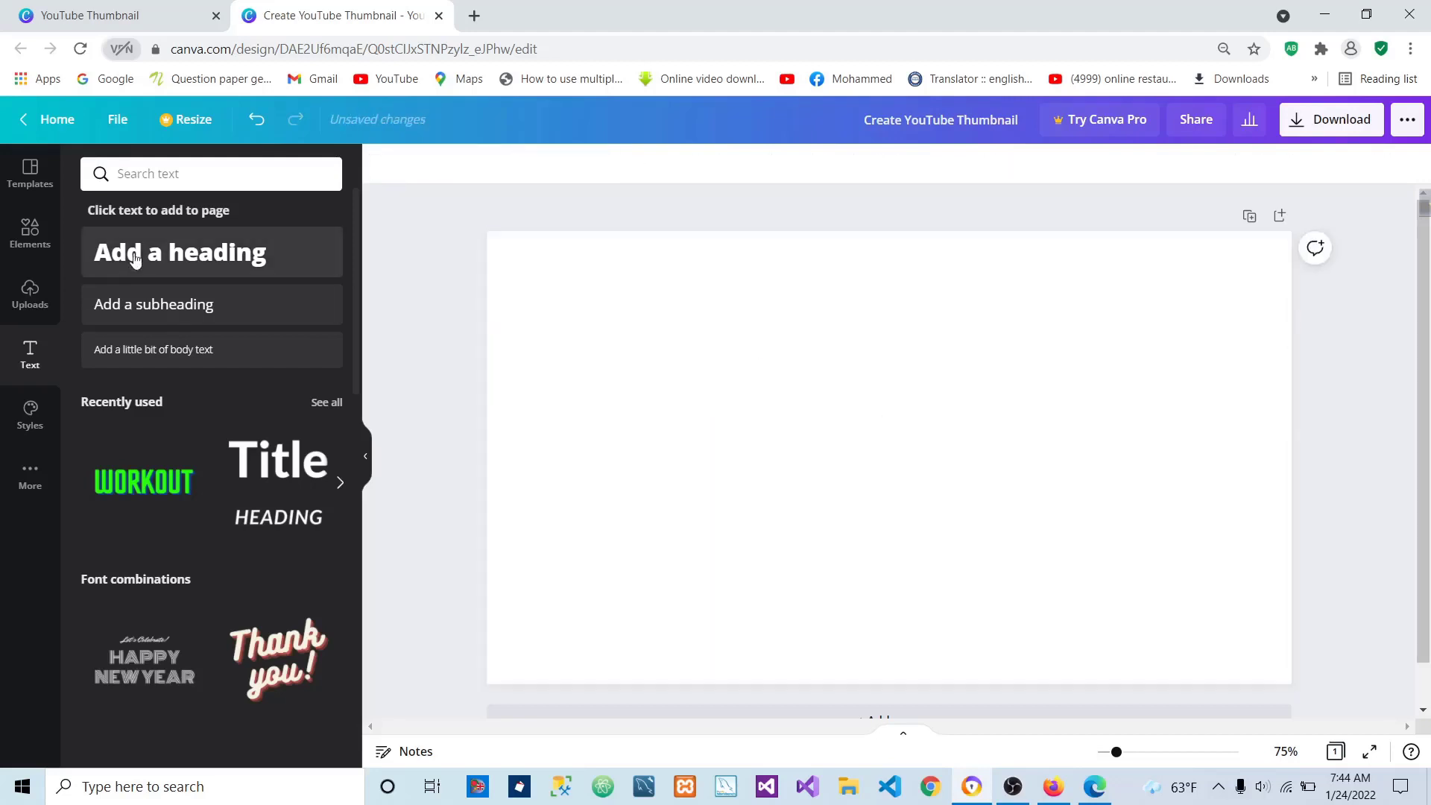
# Add a square shape and reshape it into a banner spanning the page's full width and about the top quarter of its height.
pyautogui.click(25, 235)
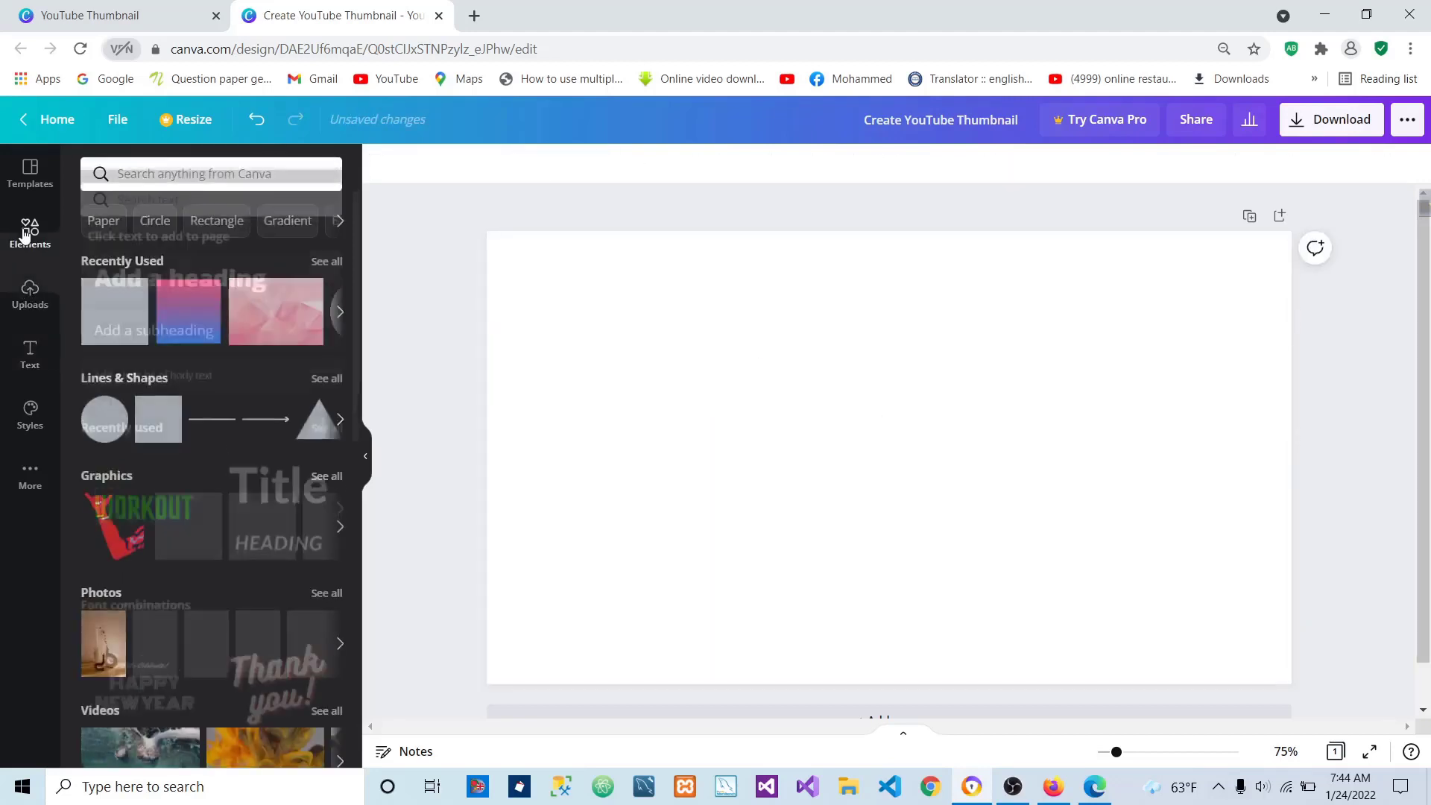
pyautogui.click(101, 321)
pyautogui.moveTo(866, 520); pyautogui.dragTo(595, 415)
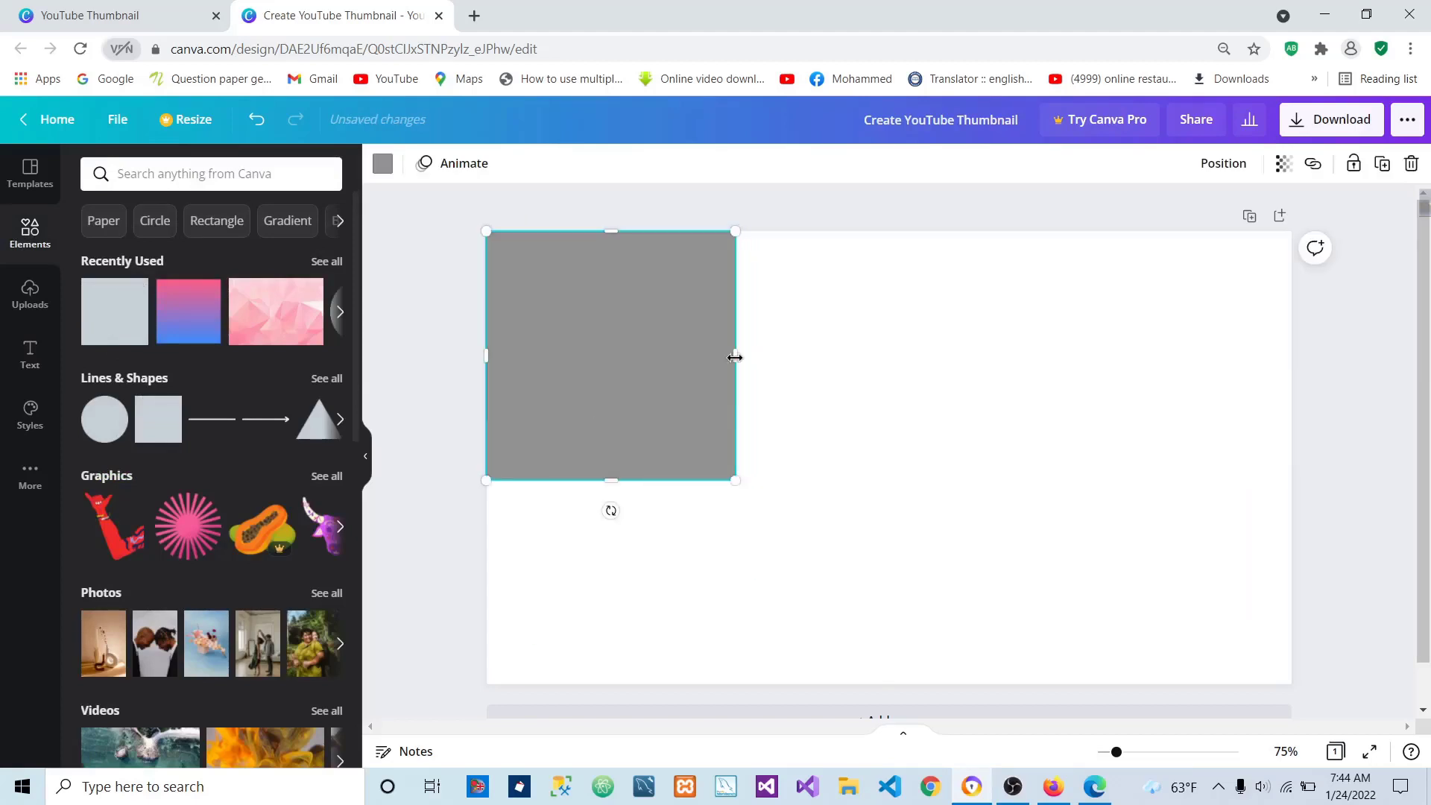
pyautogui.moveTo(735, 357); pyautogui.dragTo(1292, 418)
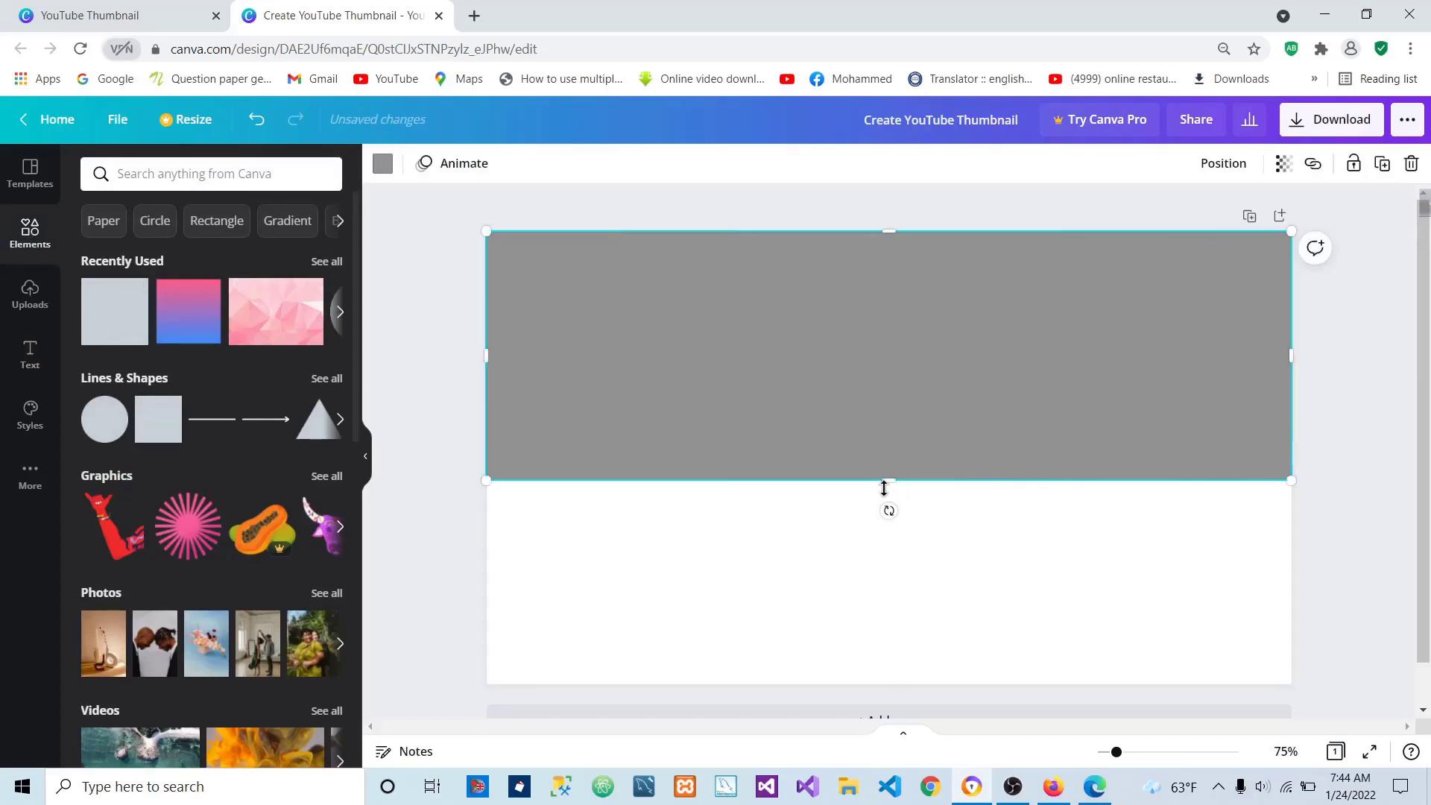
pyautogui.moveTo(884, 488); pyautogui.dragTo(893, 350)
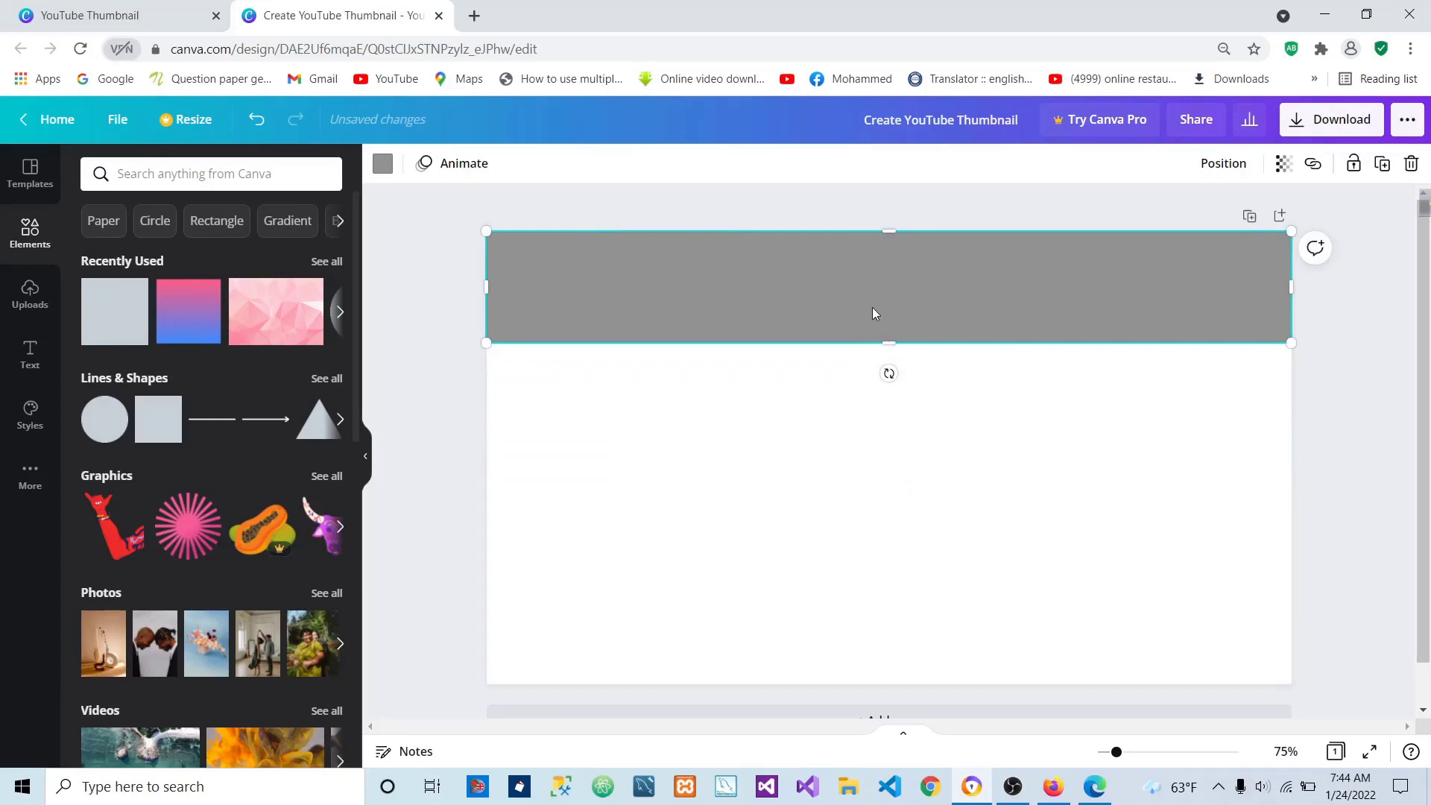
# Colour the banner a custom pure blue by shifting the hue of the default violet #5E17EB.
pyautogui.click(382, 163)
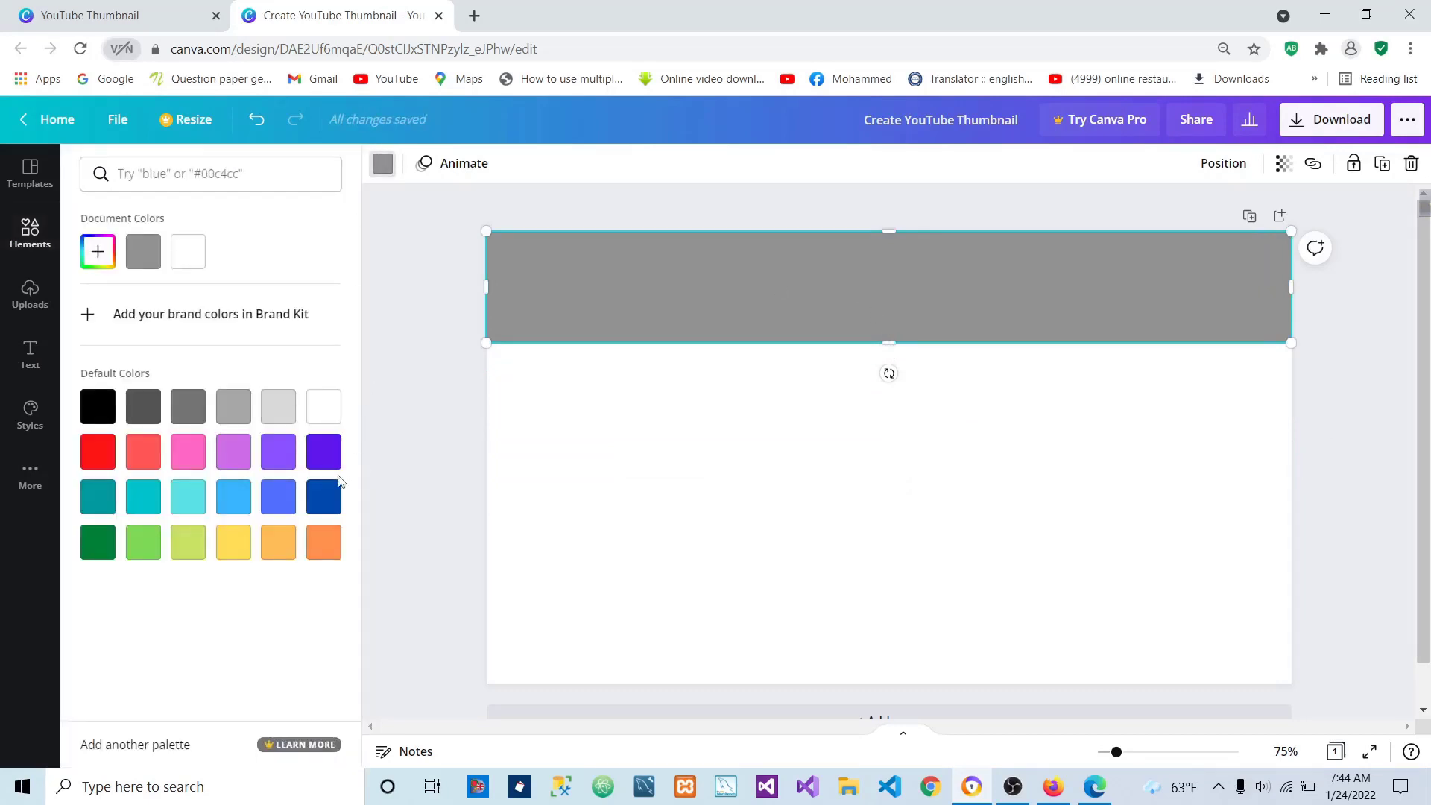
pyautogui.click(324, 451)
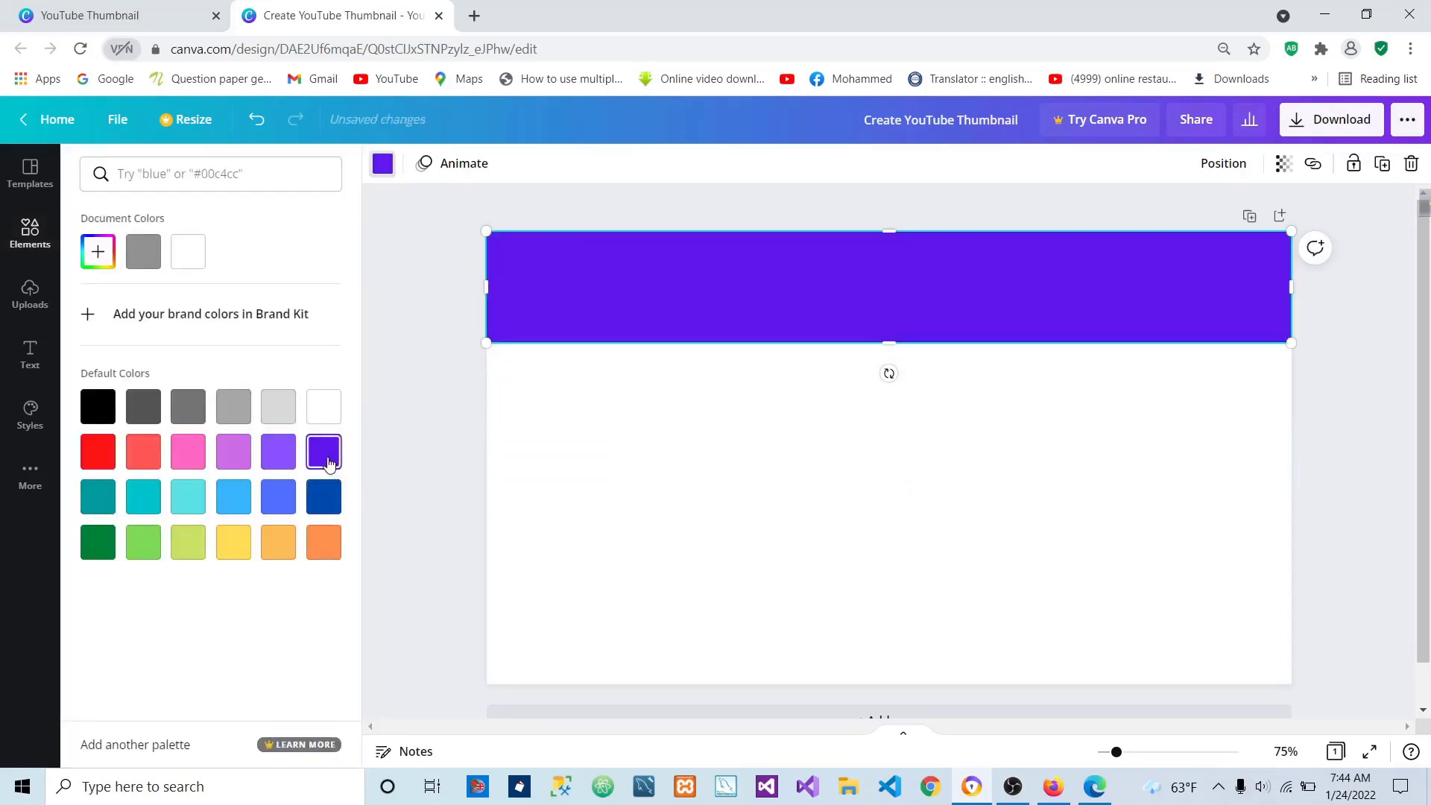
pyautogui.click(98, 252)
pyautogui.moveTo(252, 394); pyautogui.dragTo(243, 395)
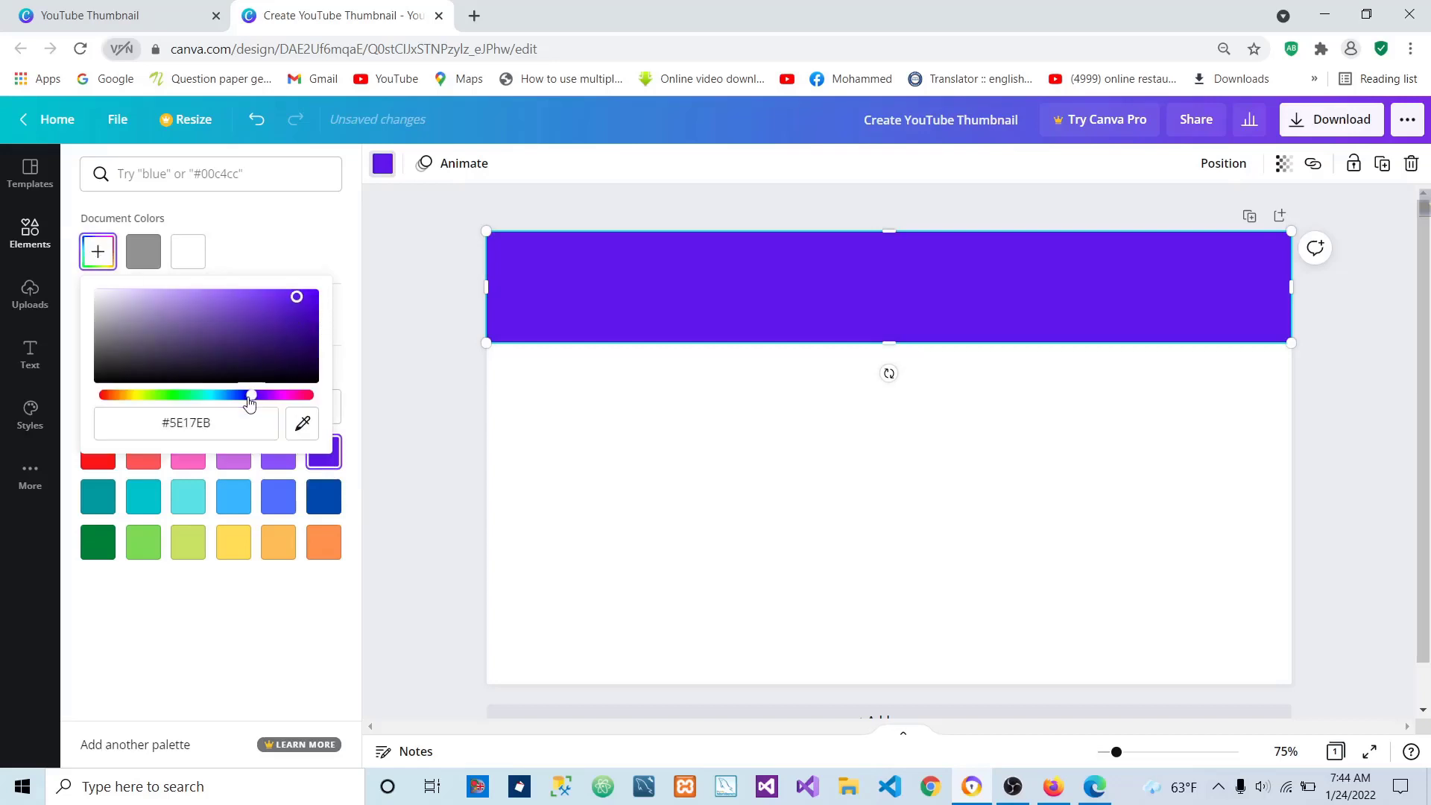
pyautogui.click(805, 509)
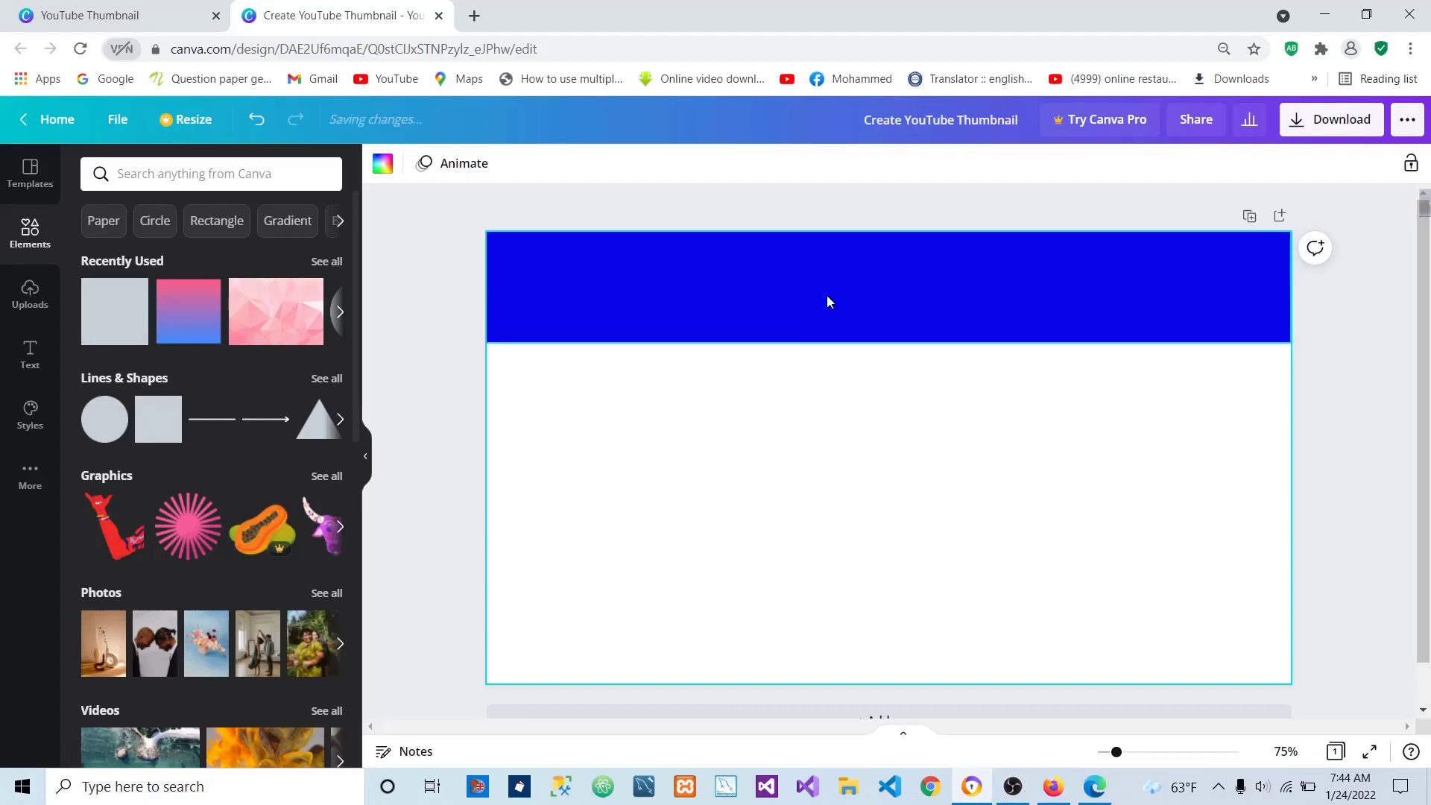
# Add a heading to the page with the text "Create YouTube Thumbnail".
pyautogui.click(30, 356)
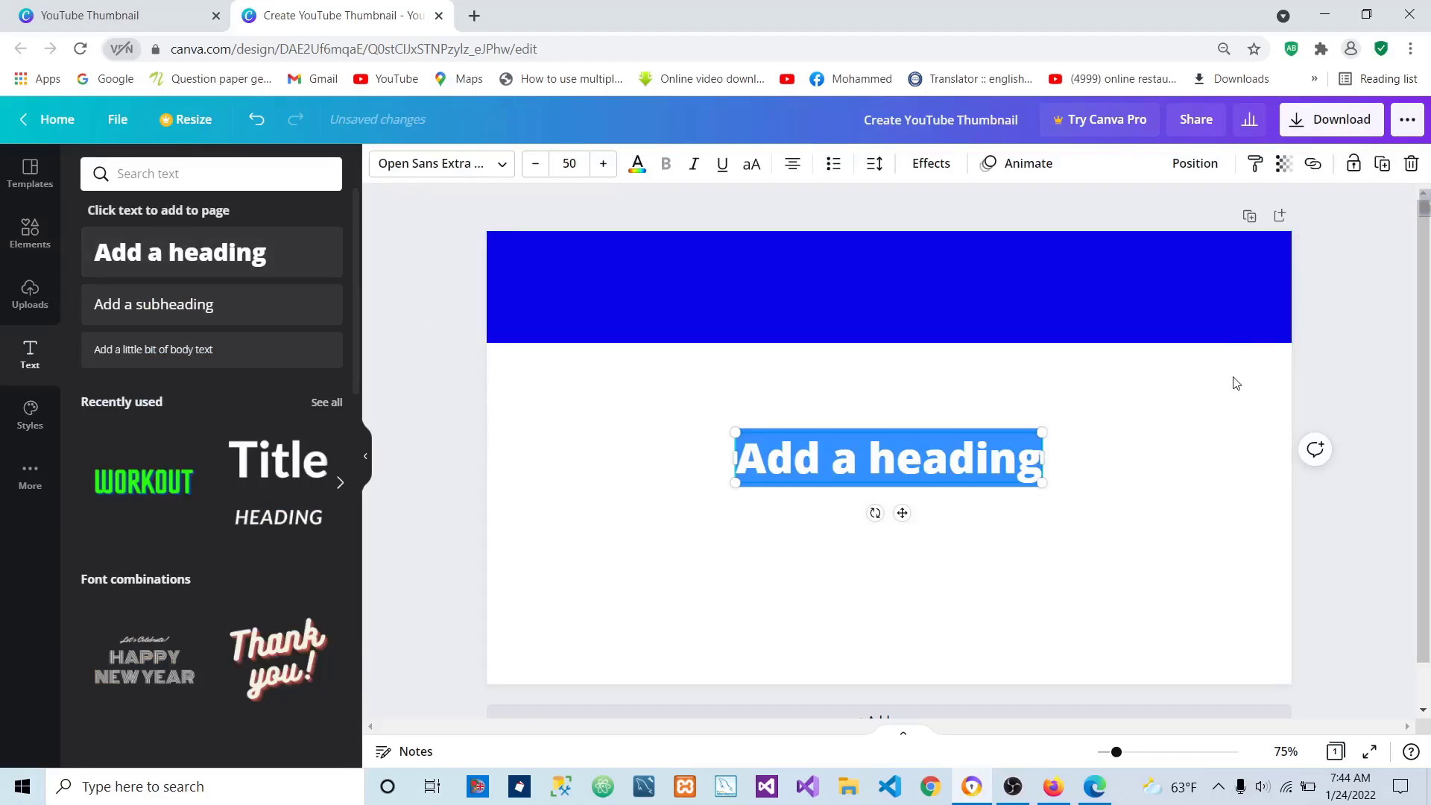
pyautogui.write('Crea')
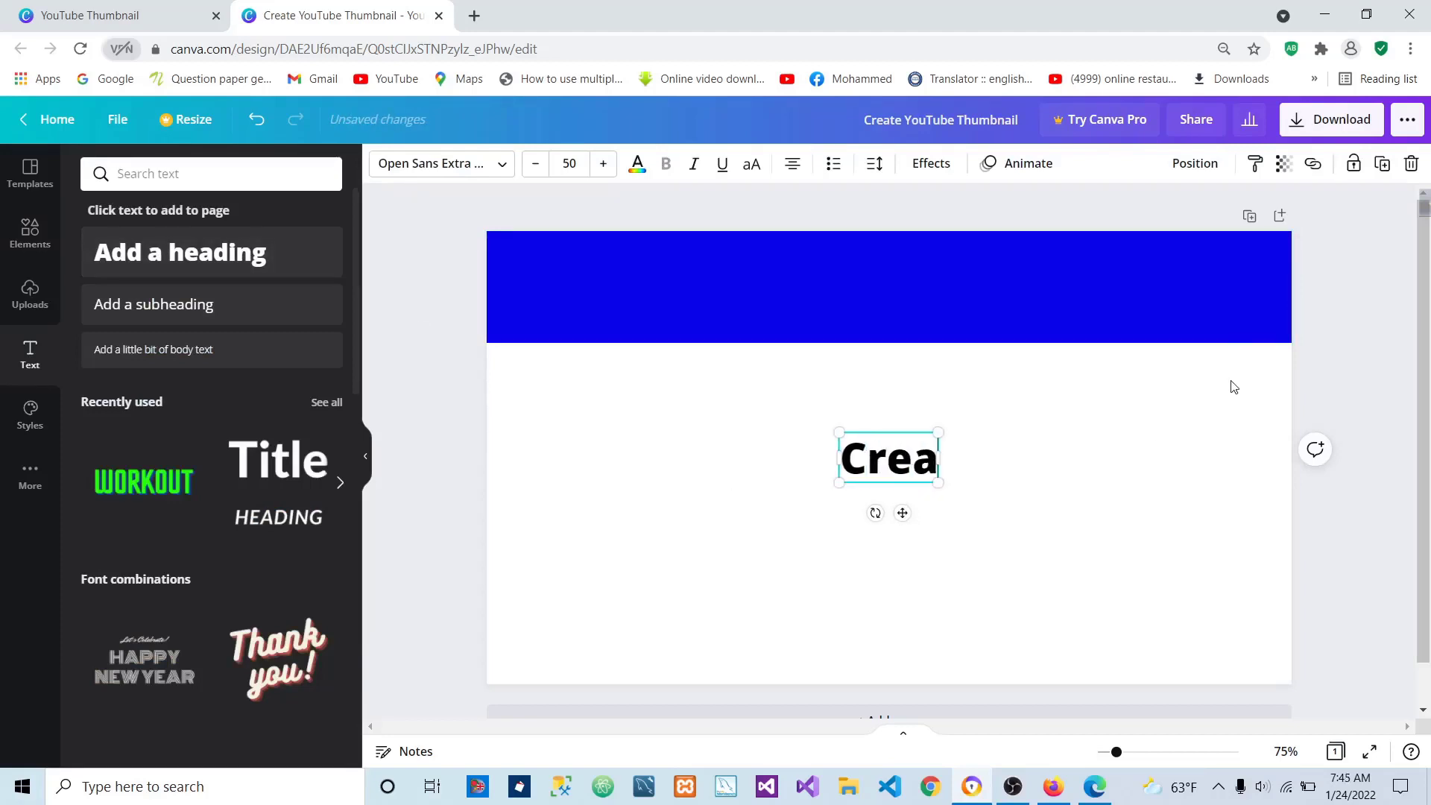
pyautogui.write('te You')
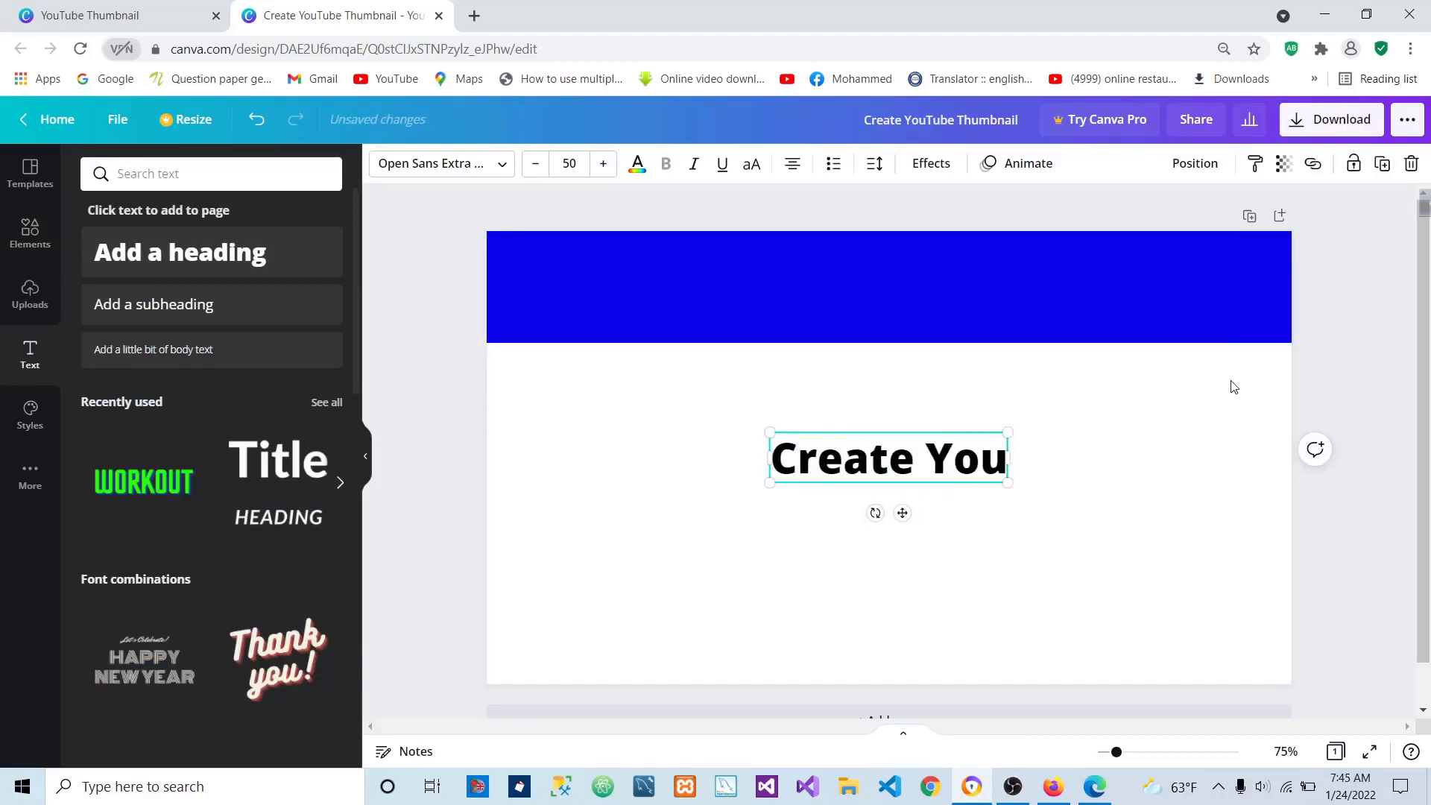
pyautogui.write('Tube Thumbnail')
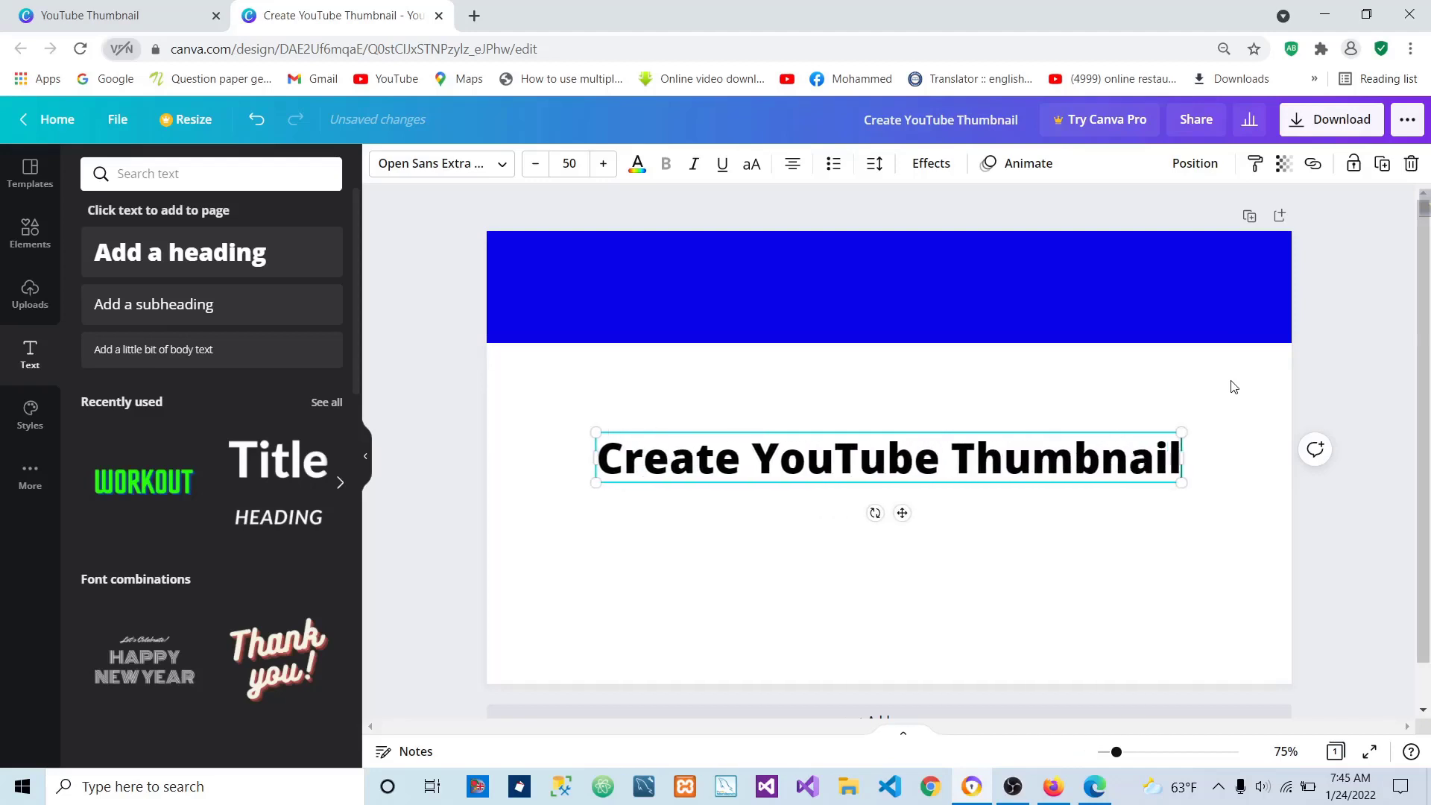
pyautogui.click(1080, 514)
# Move the "Create YouTube Thumbnail" heading onto the blue banner, enlarge it to font size 68.2 across the page width, and keep it selected.
pyautogui.moveTo(1074, 485); pyautogui.dragTo(967, 281)
pyautogui.moveTo(1078, 300); pyautogui.dragTo(1286, 348)
pyautogui.click(884, 438)
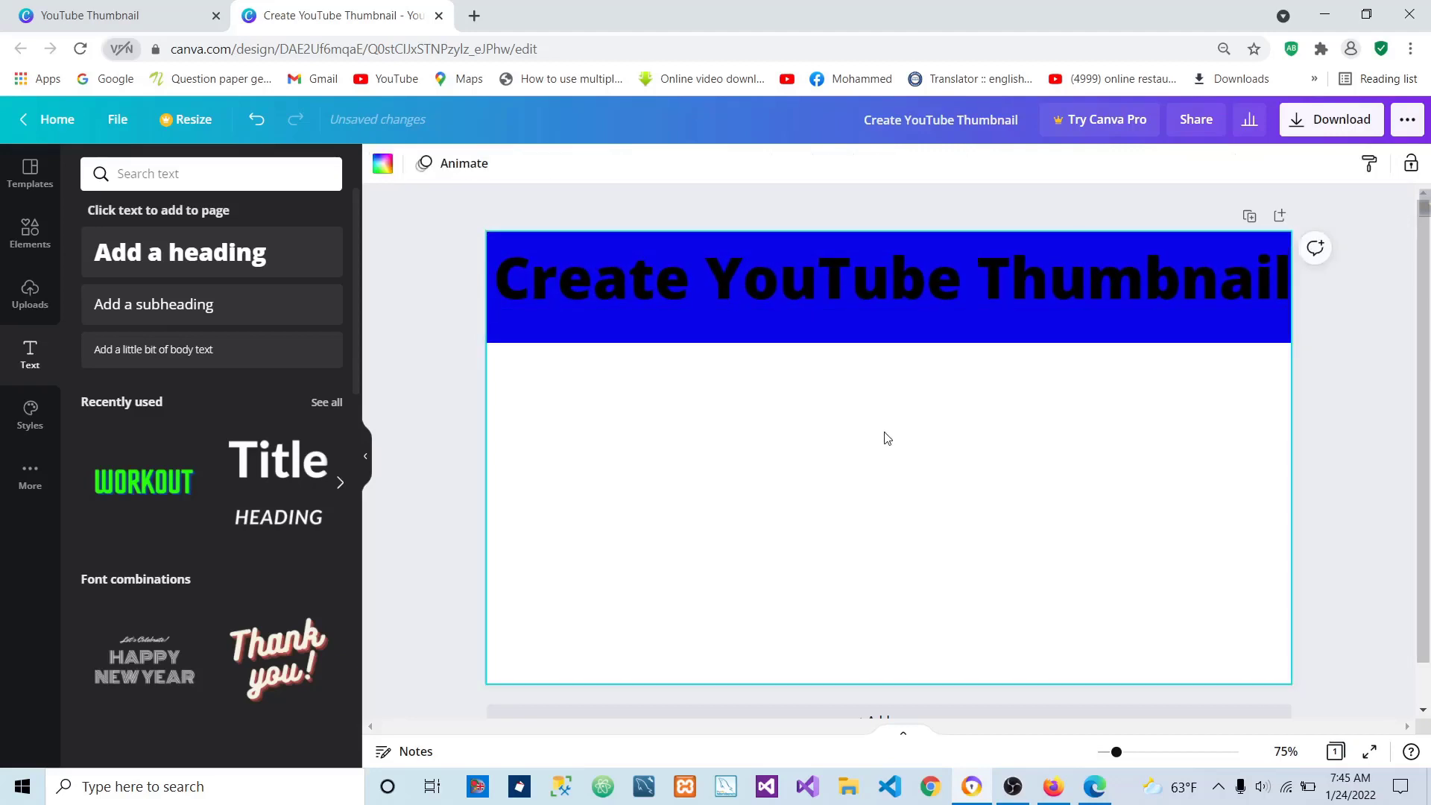
pyautogui.click(830, 271)
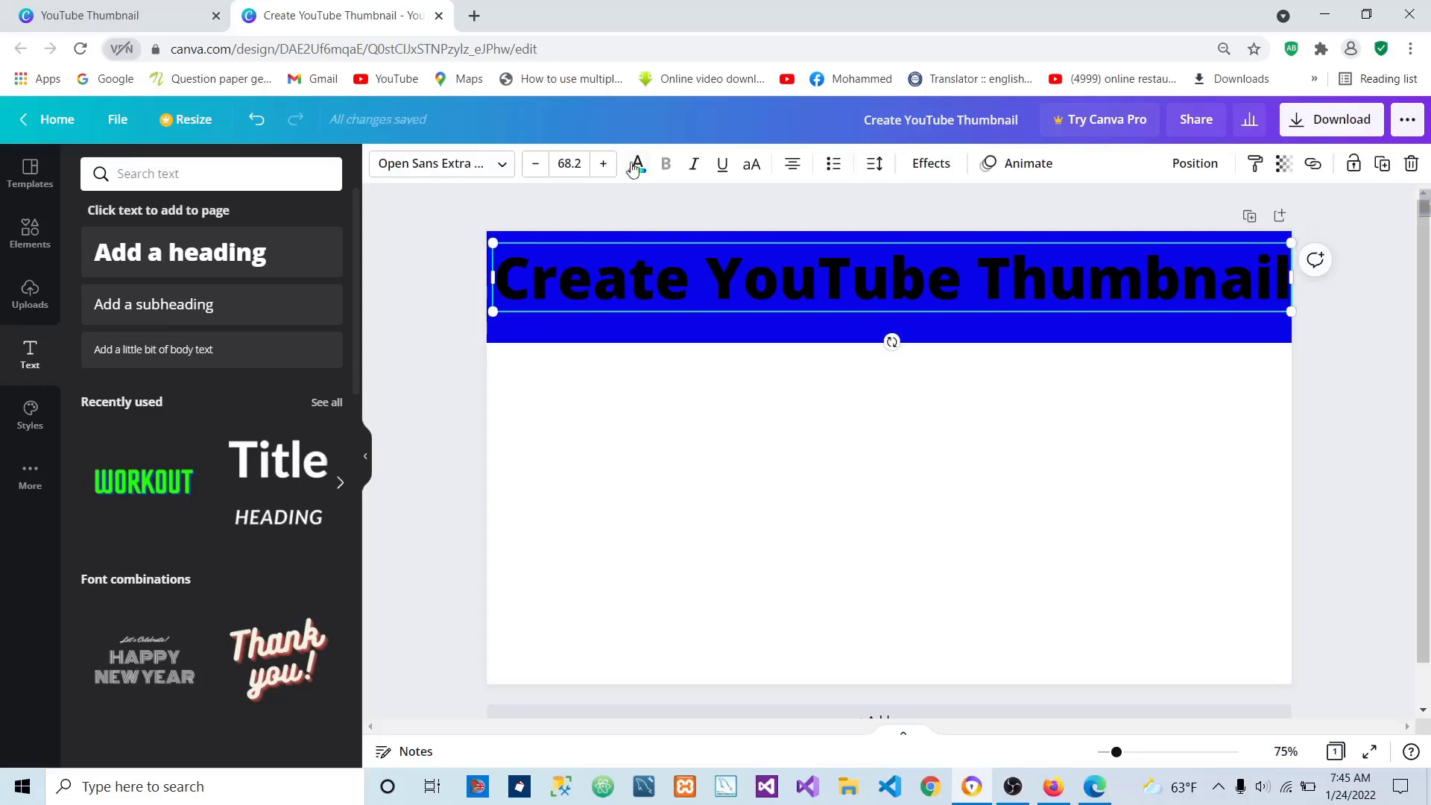
# Colour the "Create YouTube Thumbnail" heading text white.
pyautogui.click(638, 163)
pyautogui.click(233, 251)
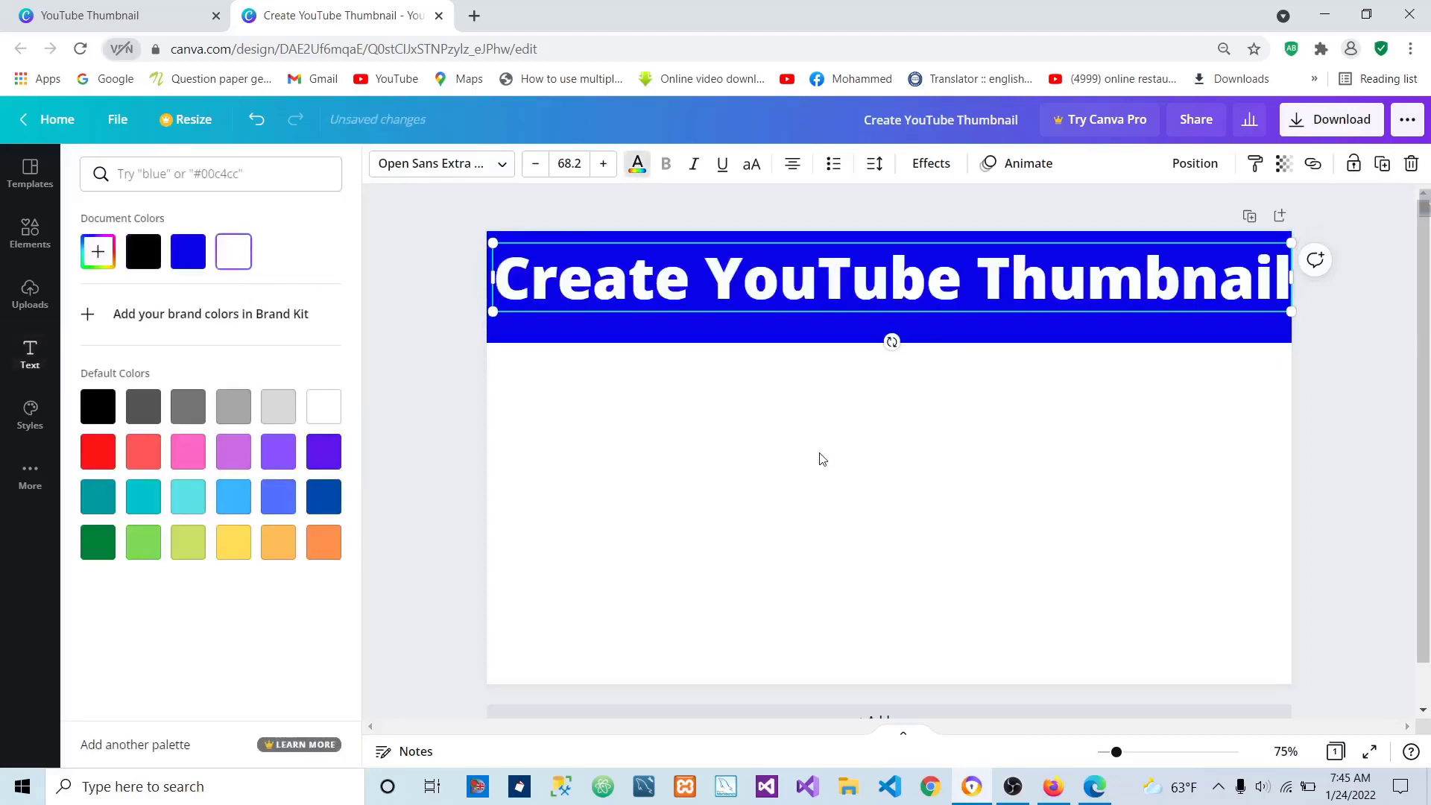
pyautogui.press('Escape')
pyautogui.click(1259, 453)
# Set the heading to font size 68.3 and widen its text box so it fits on one line across the blue banner.
pyautogui.click(1256, 298)
pyautogui.moveTo(1291, 277); pyautogui.dragTo(1291, 281)
pyautogui.moveTo(1289, 312); pyautogui.dragTo(1278, 311)
pyautogui.click(539, 164)
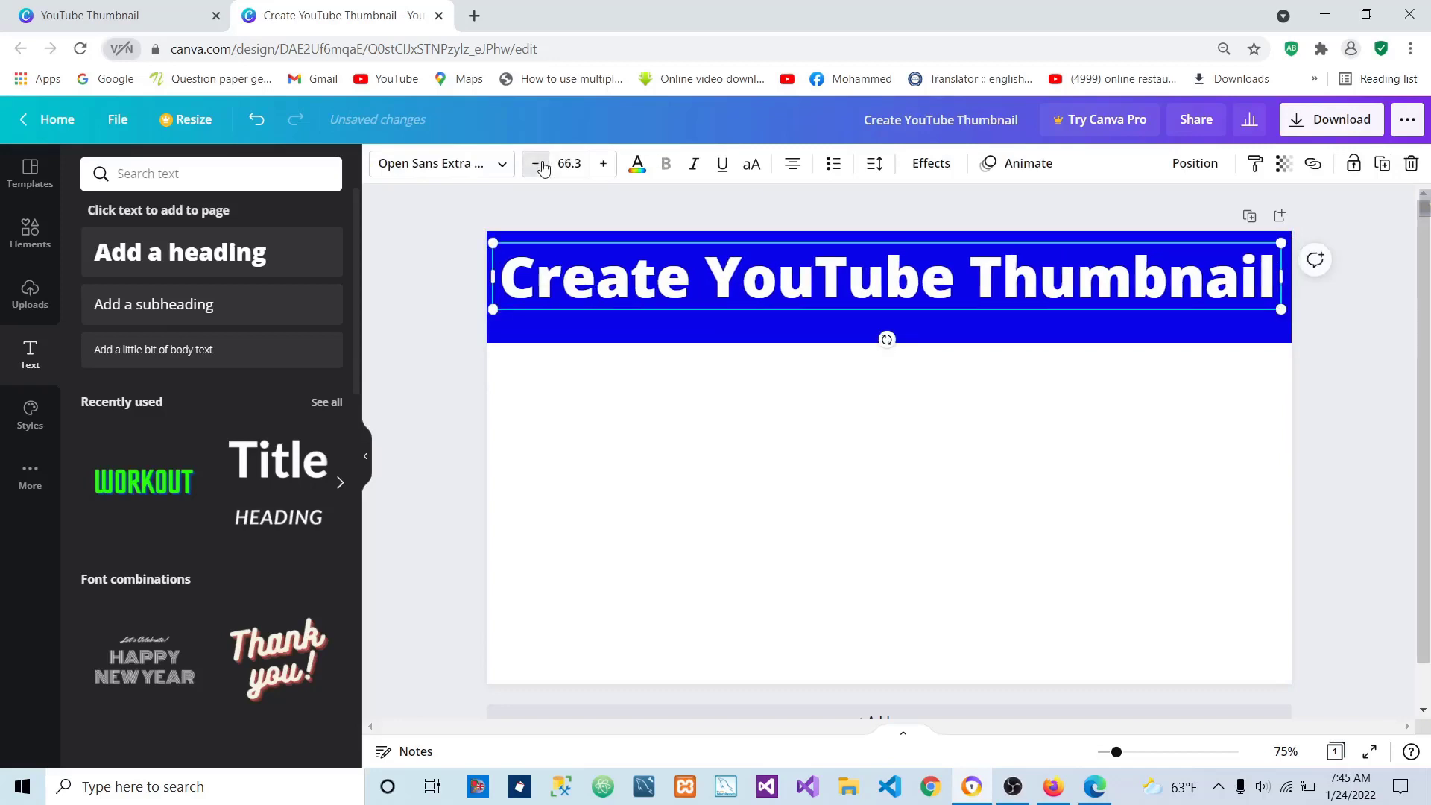
pyautogui.click(539, 164)
pyautogui.click(612, 167)
pyautogui.click(612, 167)
pyautogui.click(612, 168)
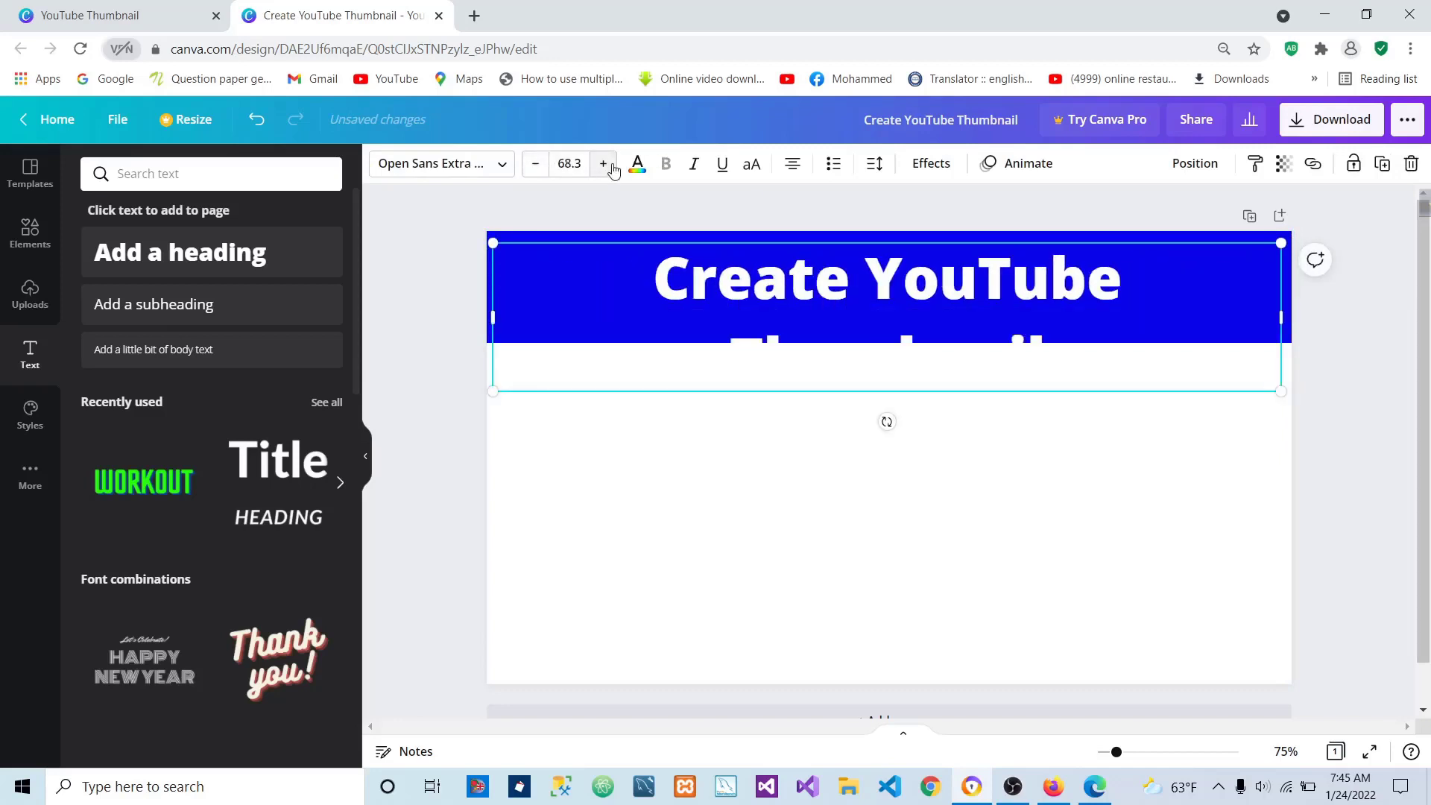
pyautogui.moveTo(1278, 325); pyautogui.dragTo(1287, 326)
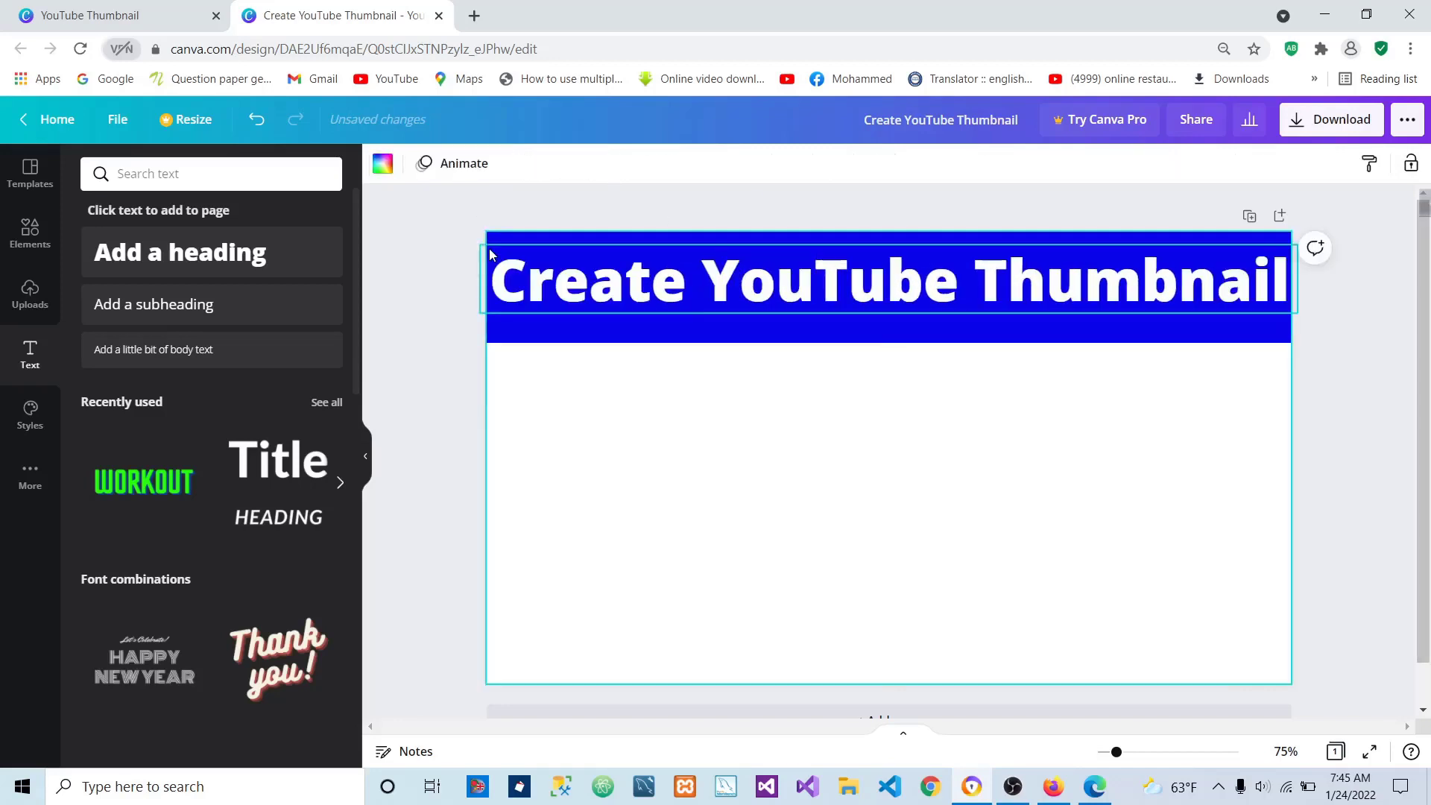
# Shorten the blue banner from below so its lower edge sits just beneath the heading text.
pyautogui.click(488, 250)
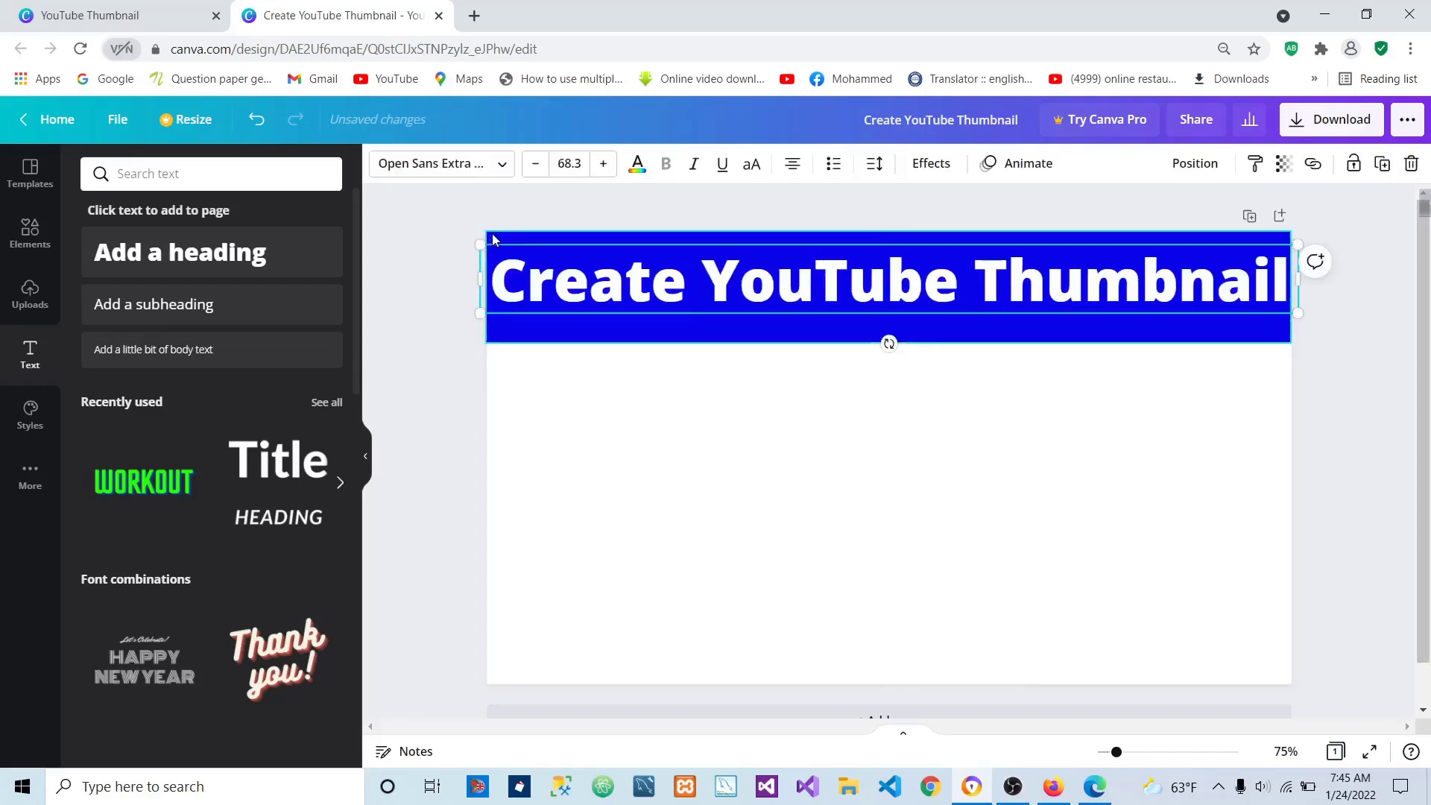
pyautogui.click(491, 239)
pyautogui.moveTo(886, 342); pyautogui.dragTo(887, 329)
pyautogui.click(875, 416)
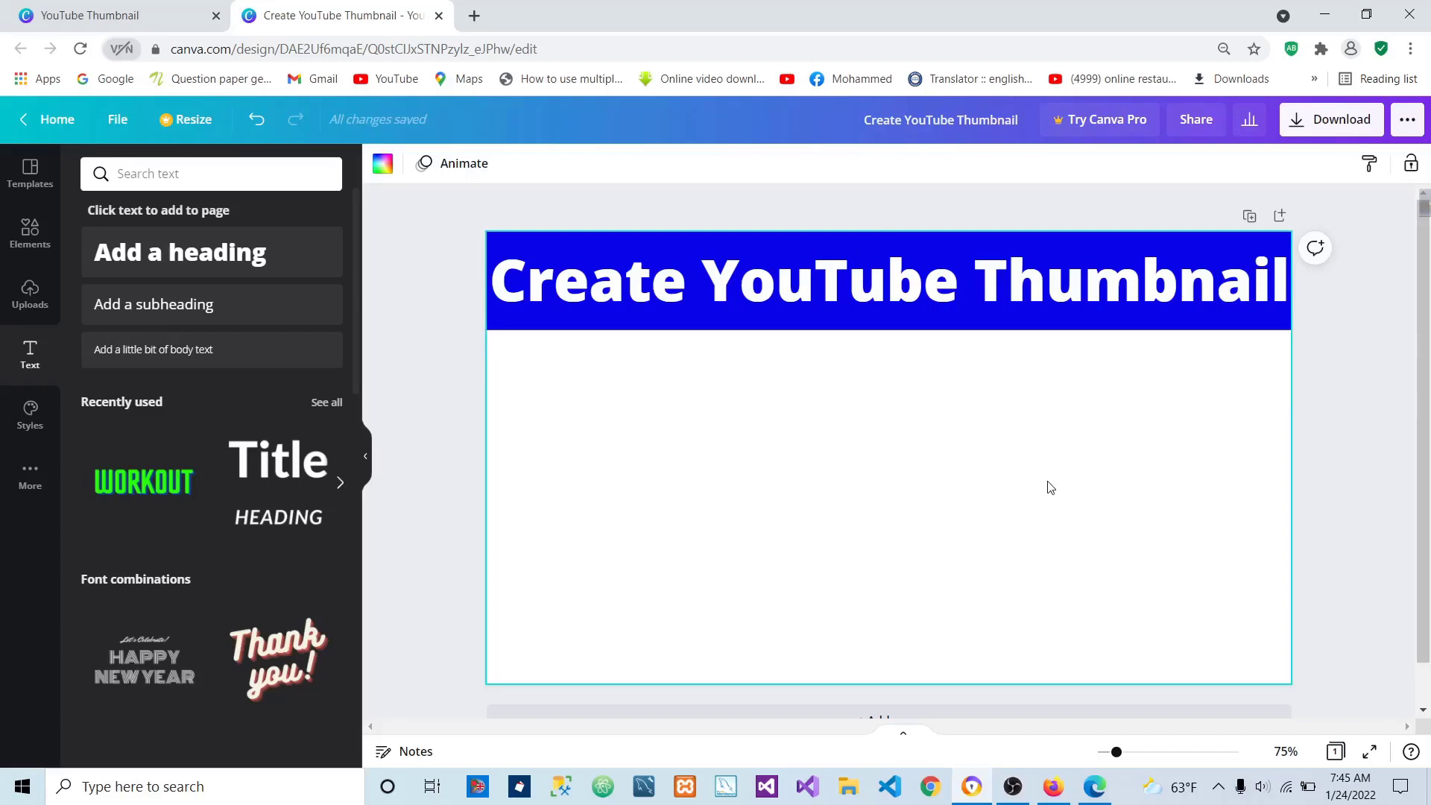
# Add a square shape in the area below the blue banner and colour it black.
pyautogui.click(31, 235)
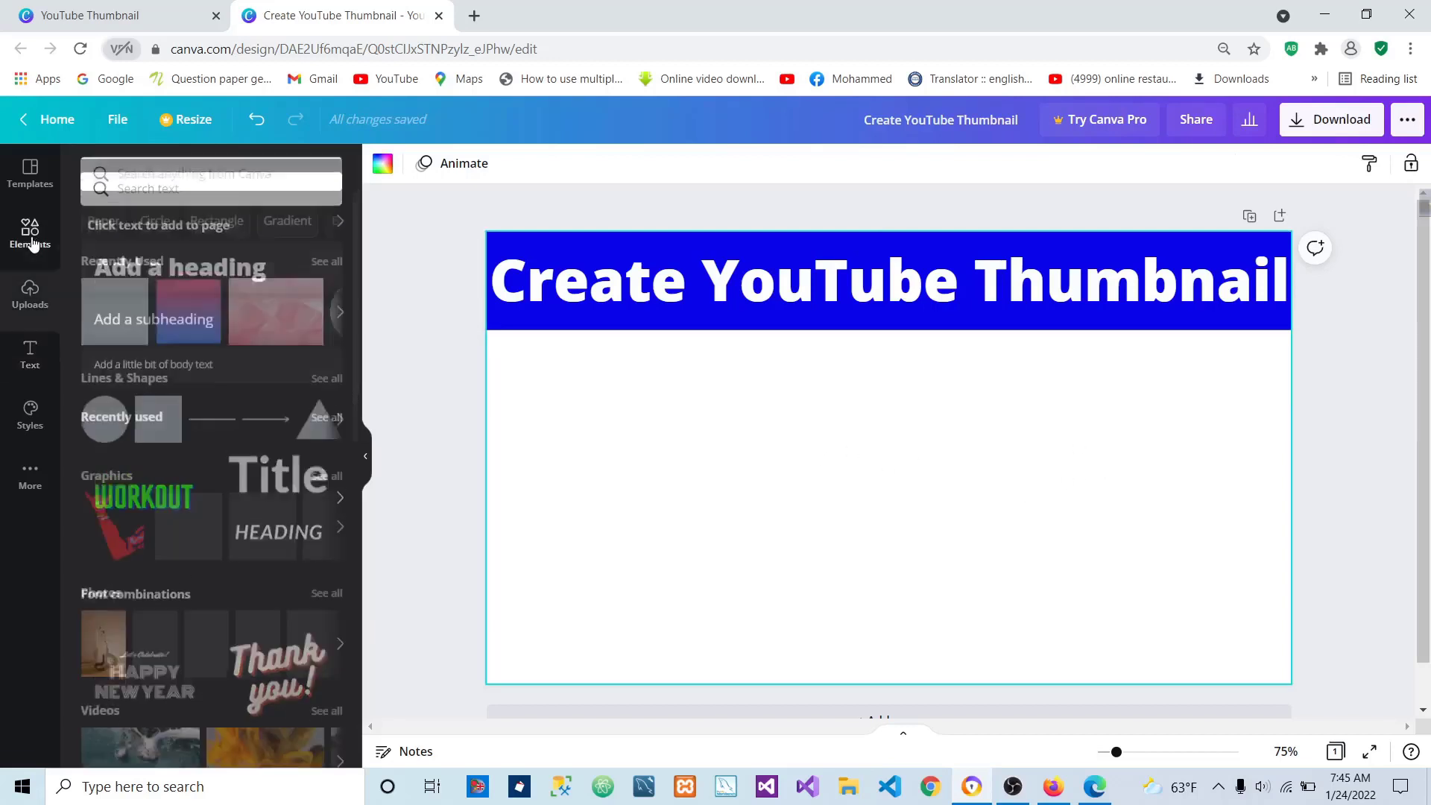
pyautogui.click(95, 320)
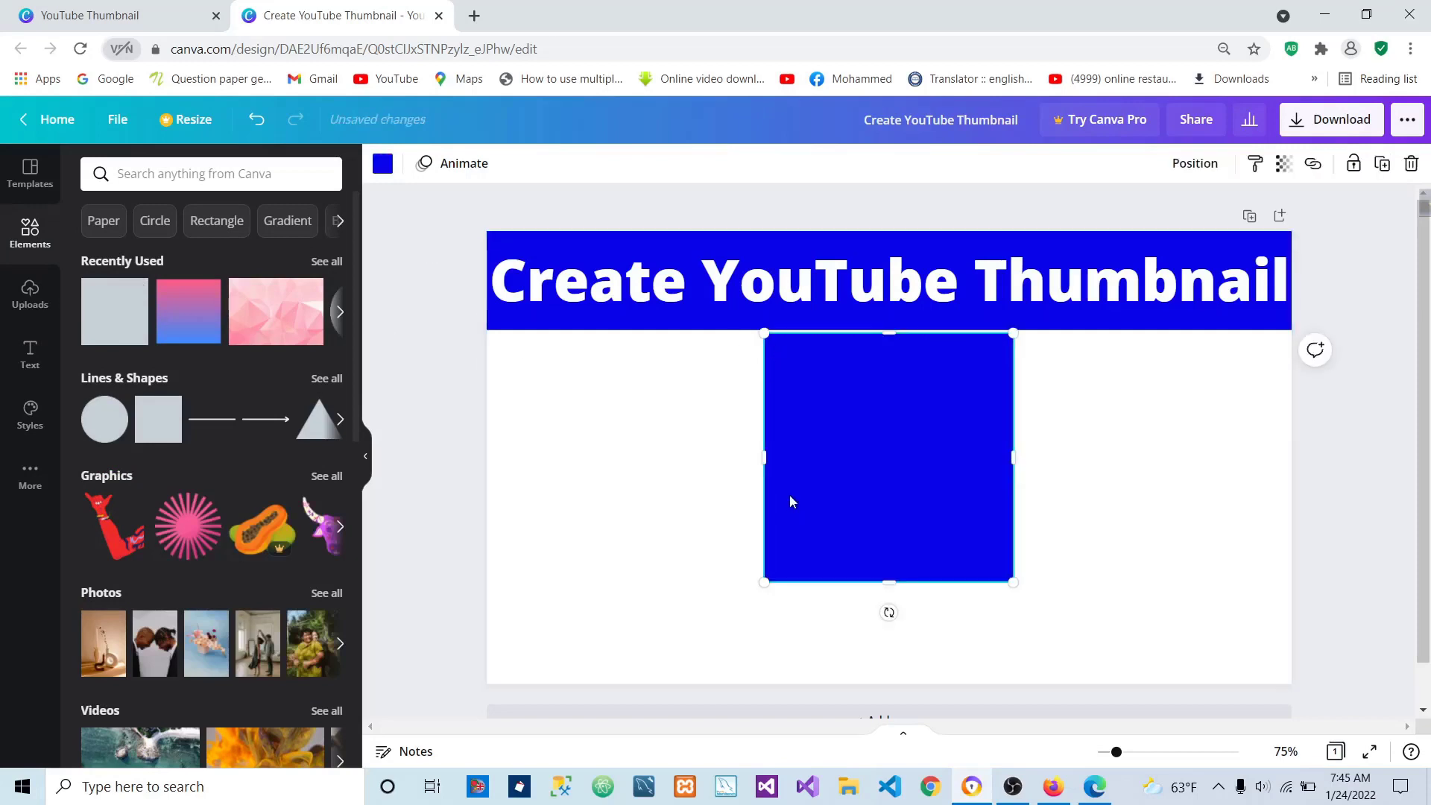
pyautogui.moveTo(750, 485); pyautogui.dragTo(584, 491)
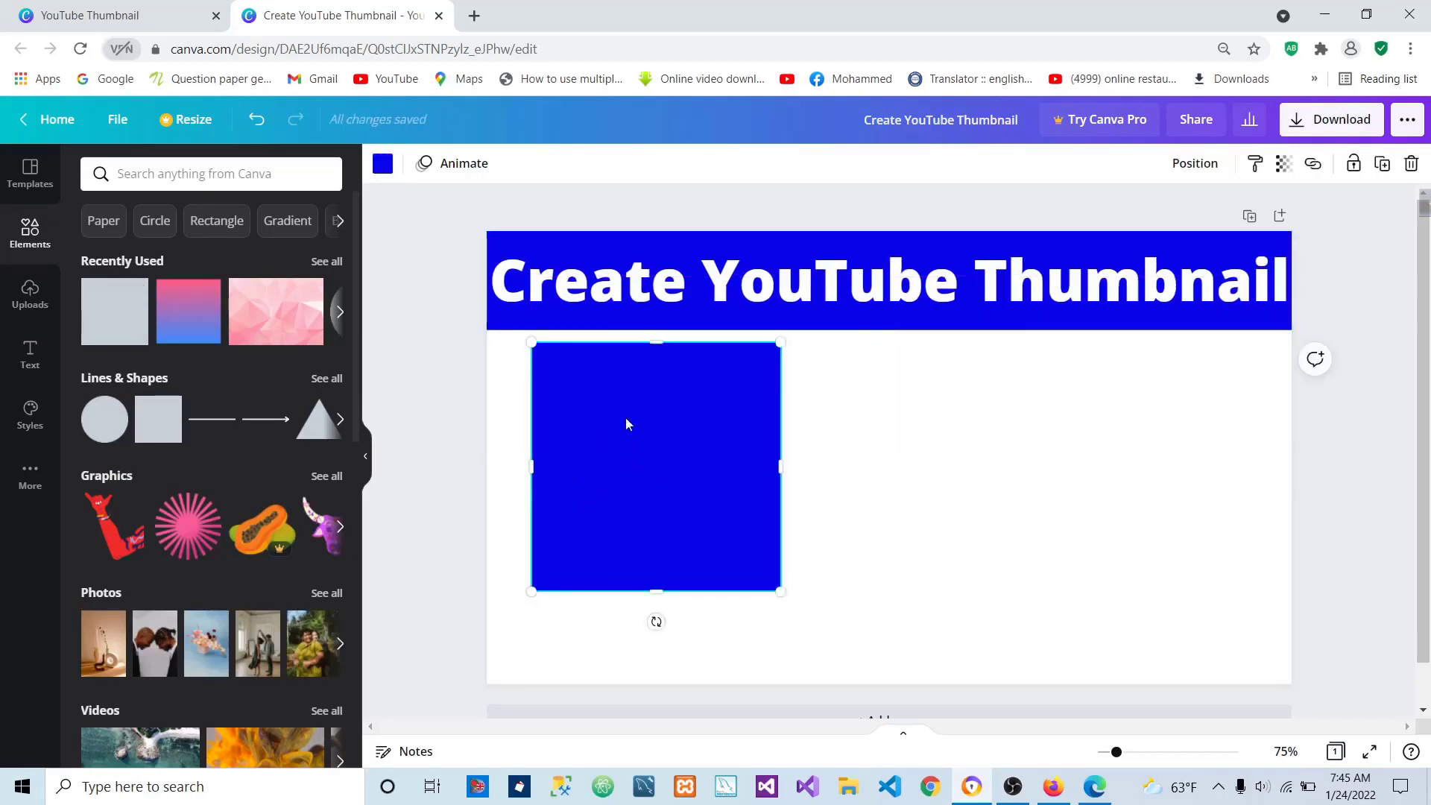
pyautogui.click(381, 169)
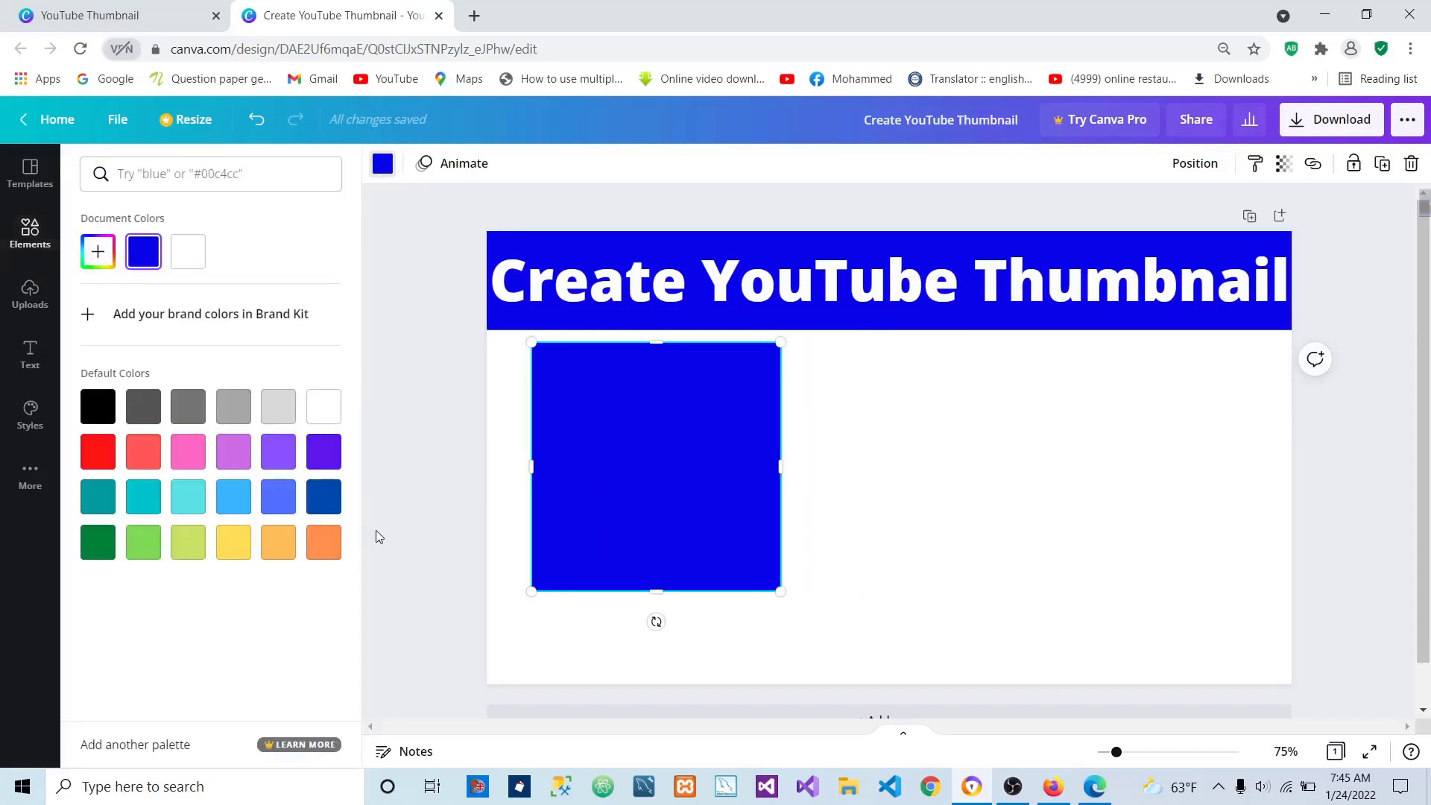
pyautogui.click(98, 406)
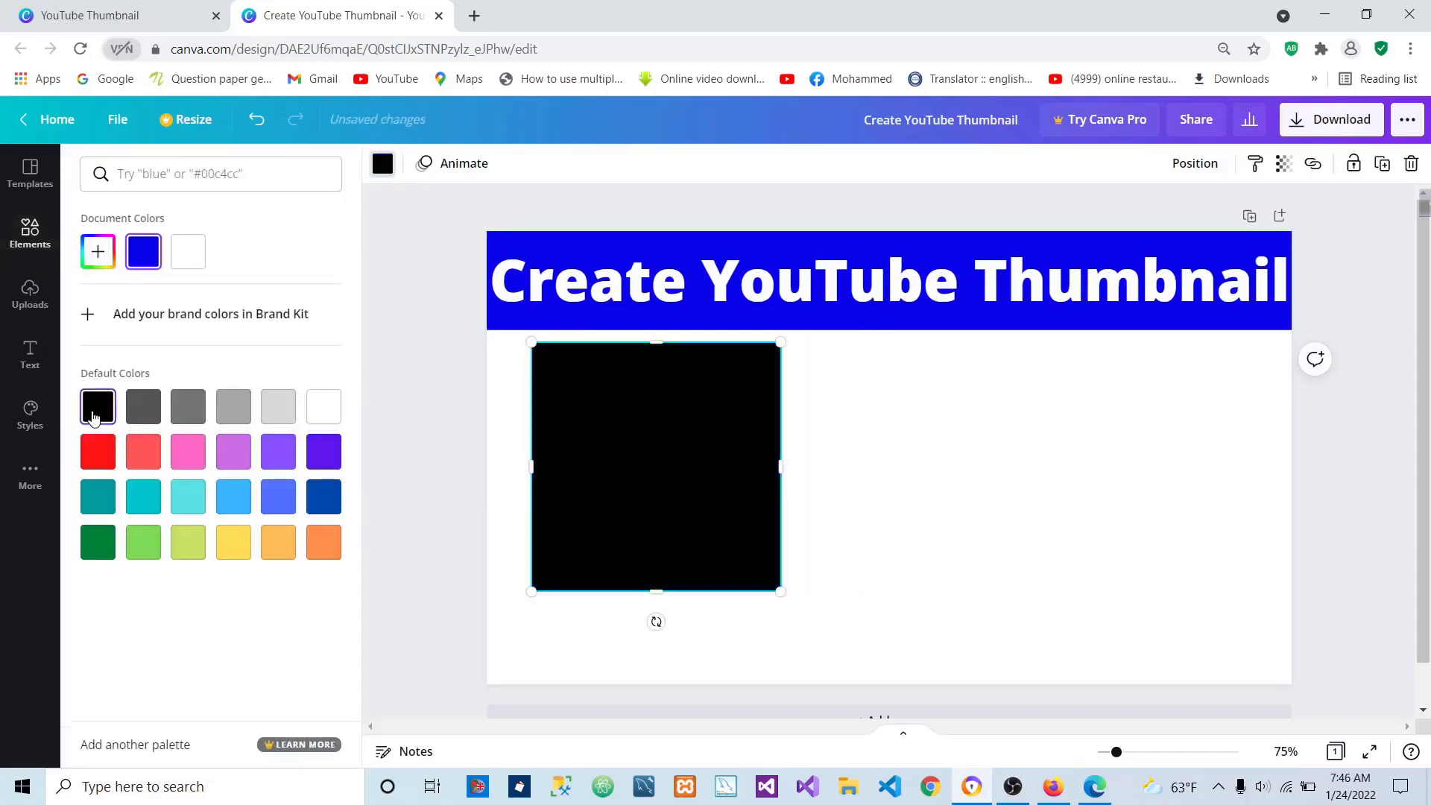
# Reshape the black square into a full-width banner directly below the blue one and of about the same height.
pyautogui.moveTo(688, 492); pyautogui.dragTo(642, 479)
pyautogui.moveTo(733, 451); pyautogui.dragTo(1291, 453)
pyautogui.moveTo(873, 572); pyautogui.dragTo(894, 427)
pyautogui.click(841, 540)
pyautogui.click(858, 424)
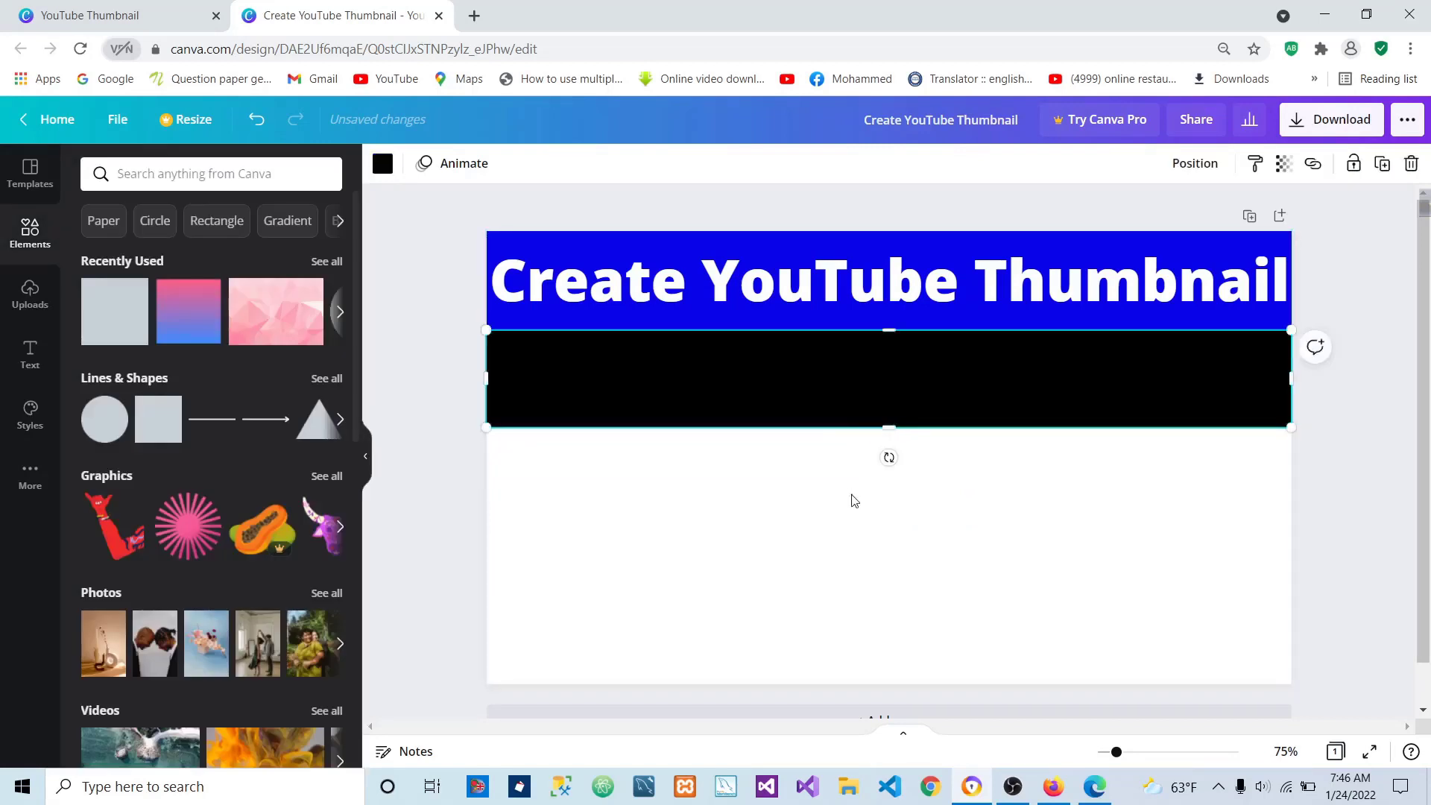
pyautogui.click(836, 531)
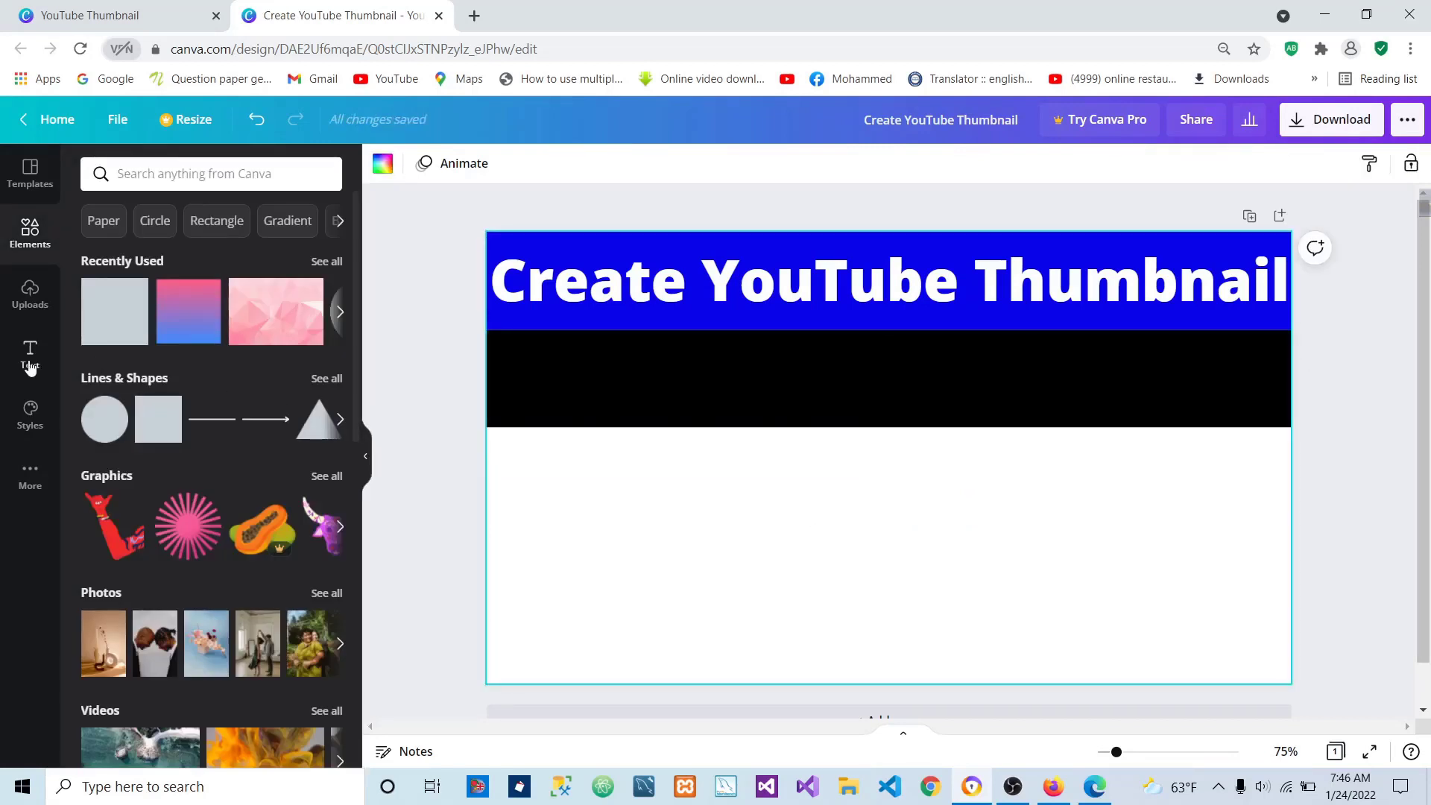
# Add a heading with the text "Without Photoshop Illustrator" and place it in the white area below the black banner.
pyautogui.click(31, 358)
pyautogui.click(219, 263)
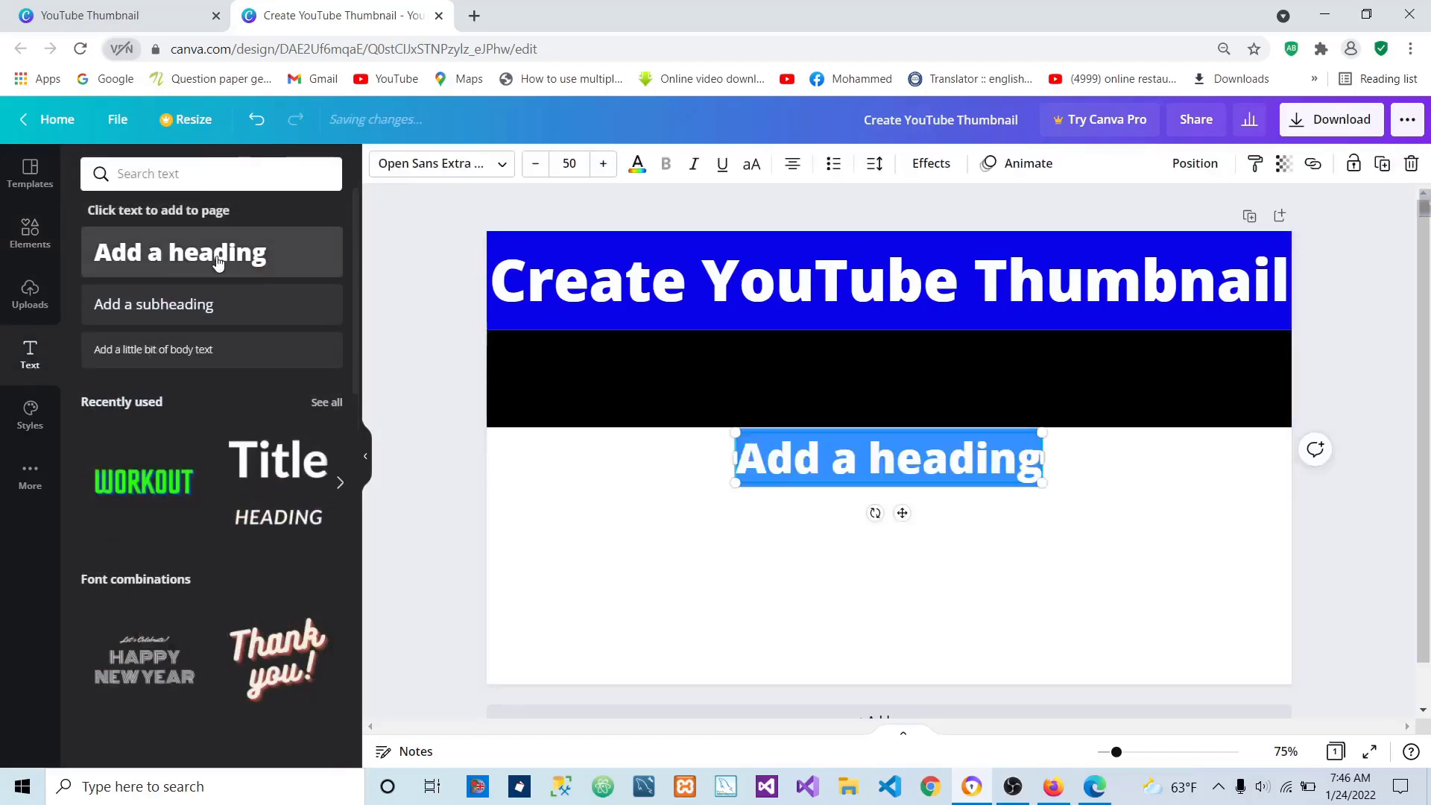
pyautogui.write('Wi')
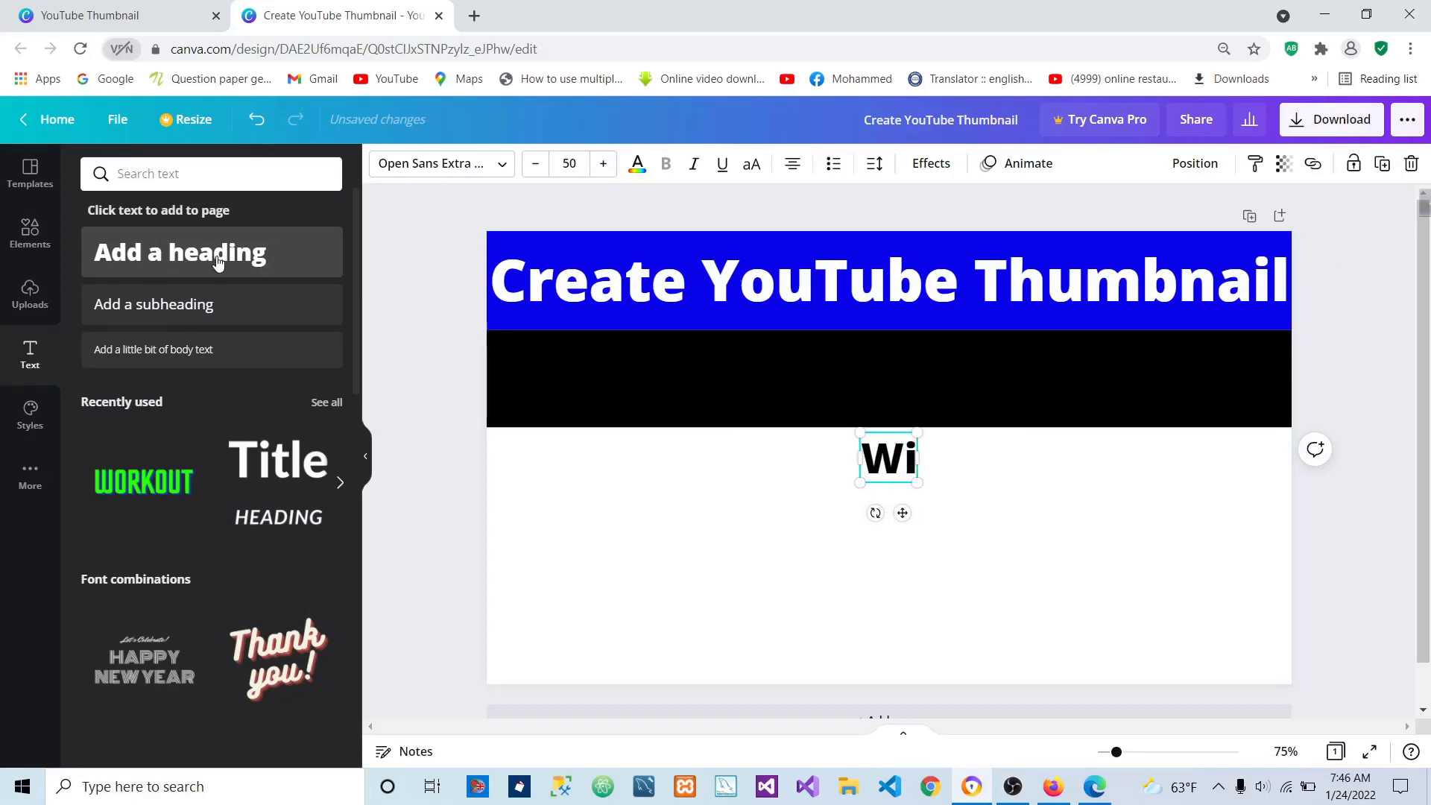
pyautogui.write('thout')
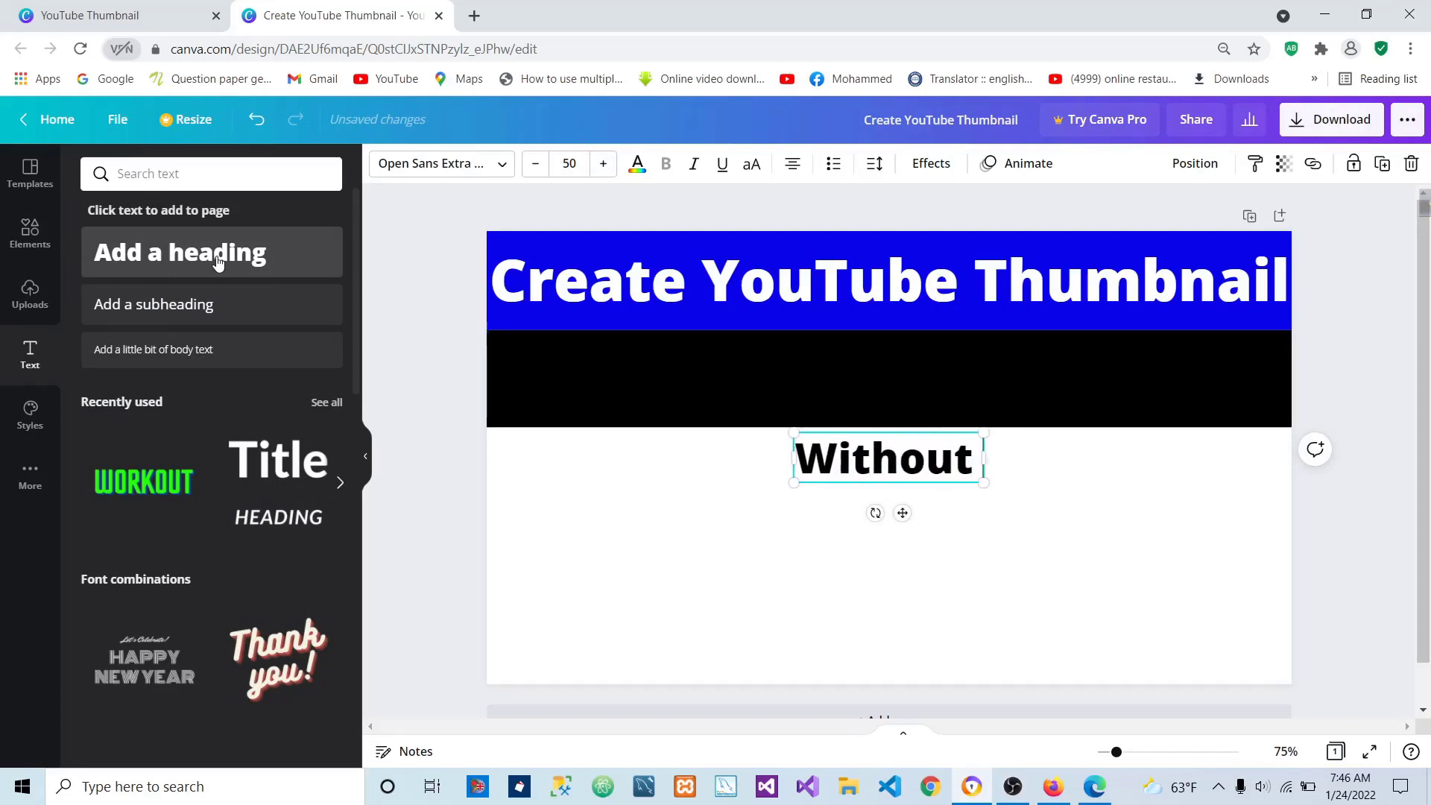
pyautogui.write(' Photosh')
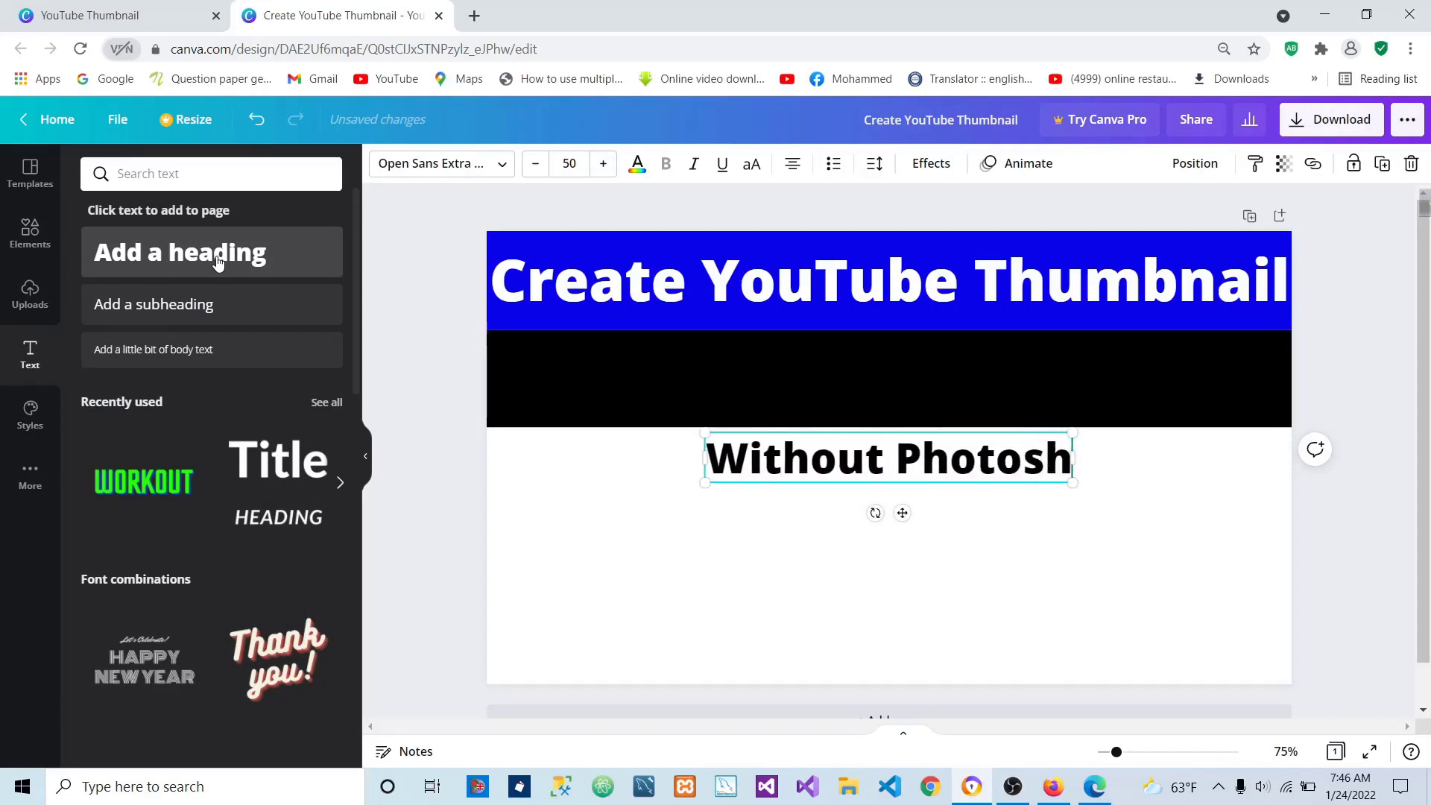
pyautogui.write('op')
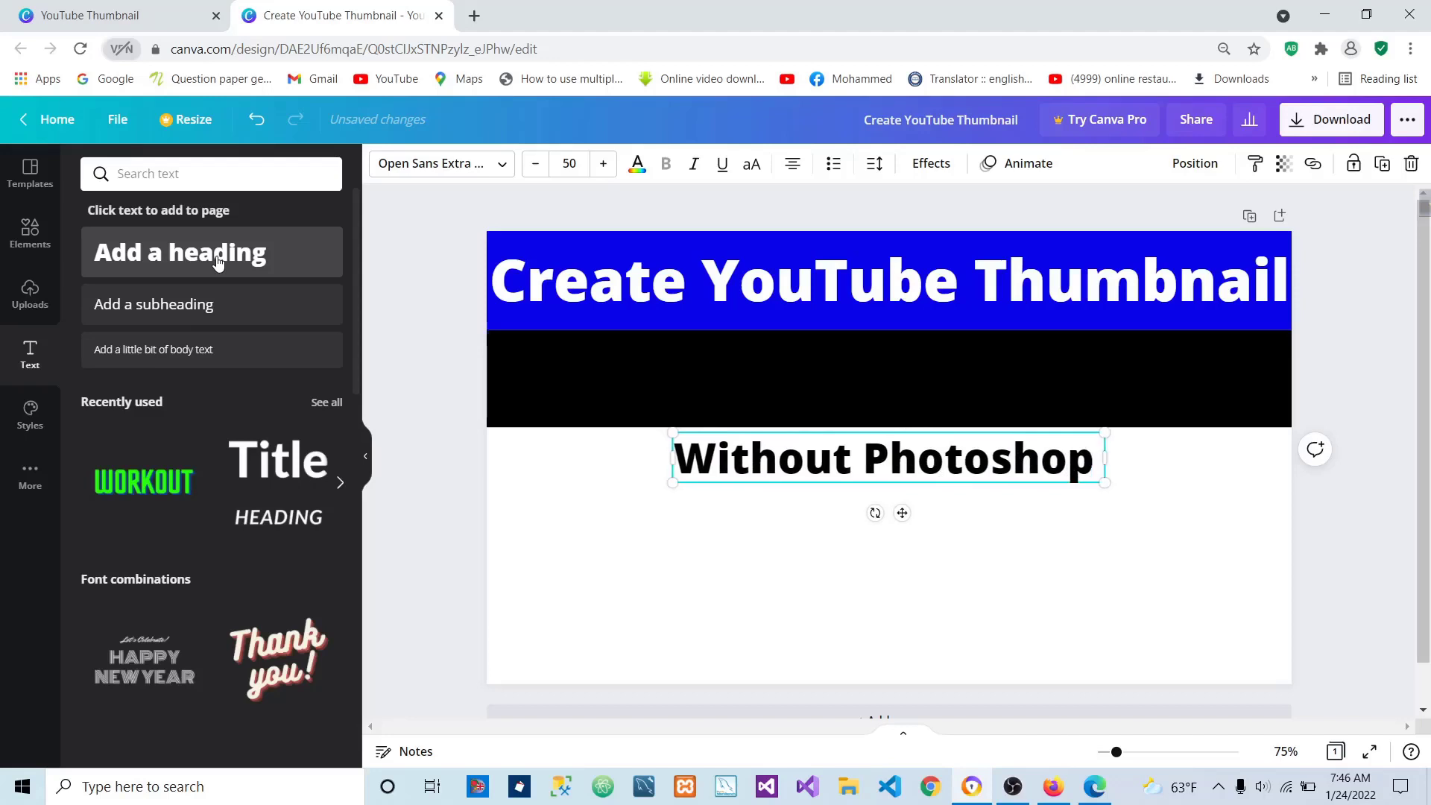
pyautogui.write(' III')
pyautogui.write('ustrator')
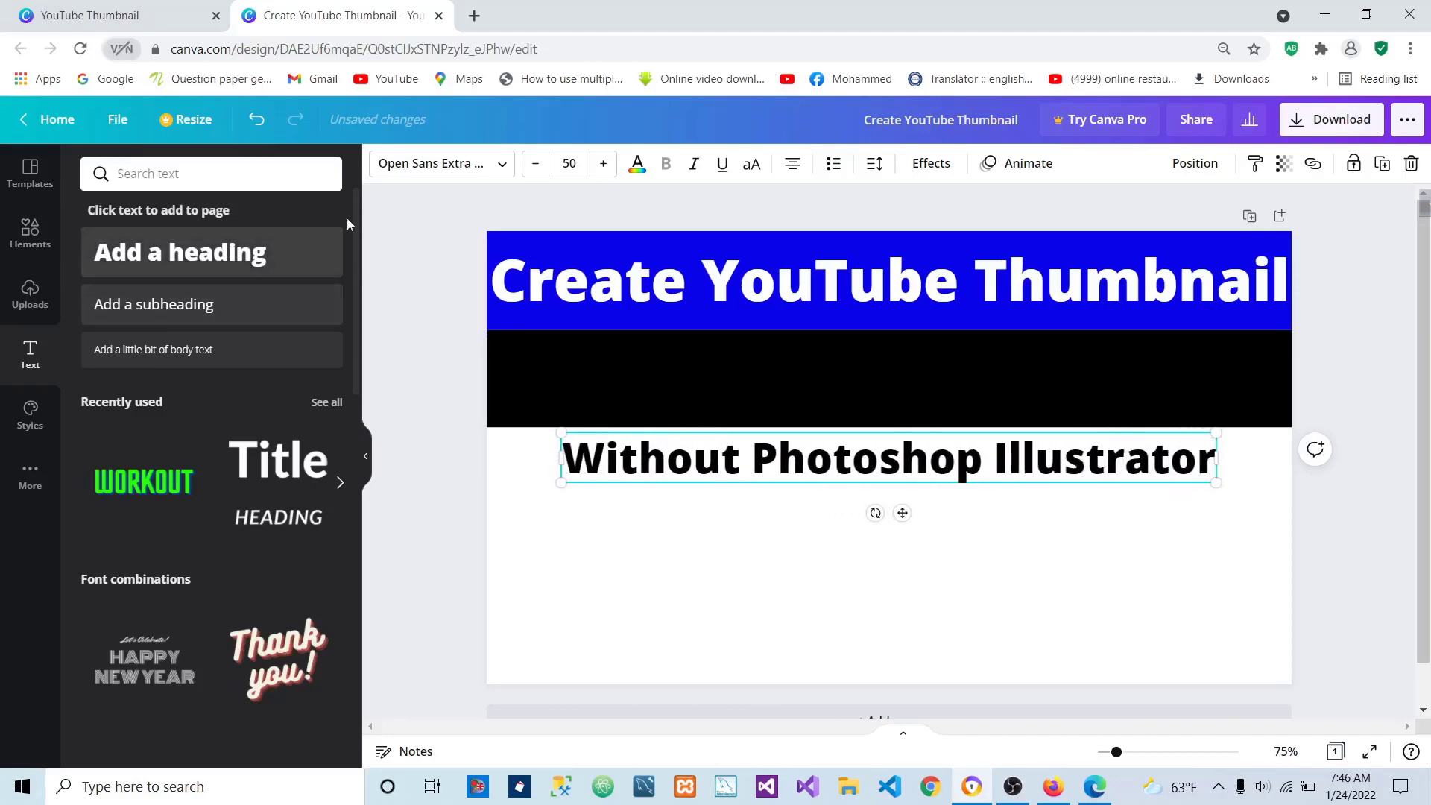
pyautogui.click(753, 541)
pyautogui.moveTo(818, 468); pyautogui.dragTo(805, 505)
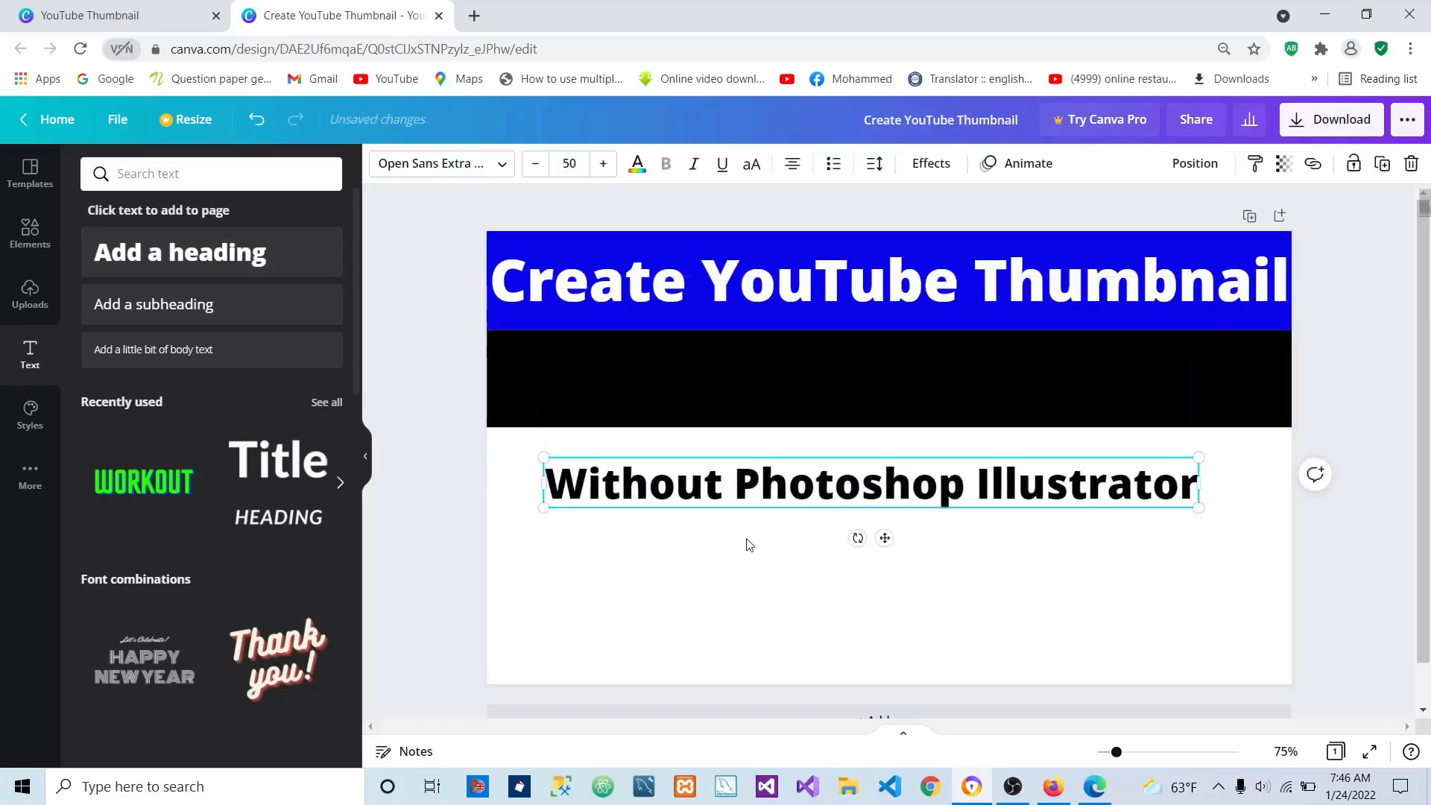
pyautogui.click(769, 624)
# Colour the "Without Photoshop Illustrator" heading a custom bright yellow, #FFF500.
pyautogui.click(720, 492)
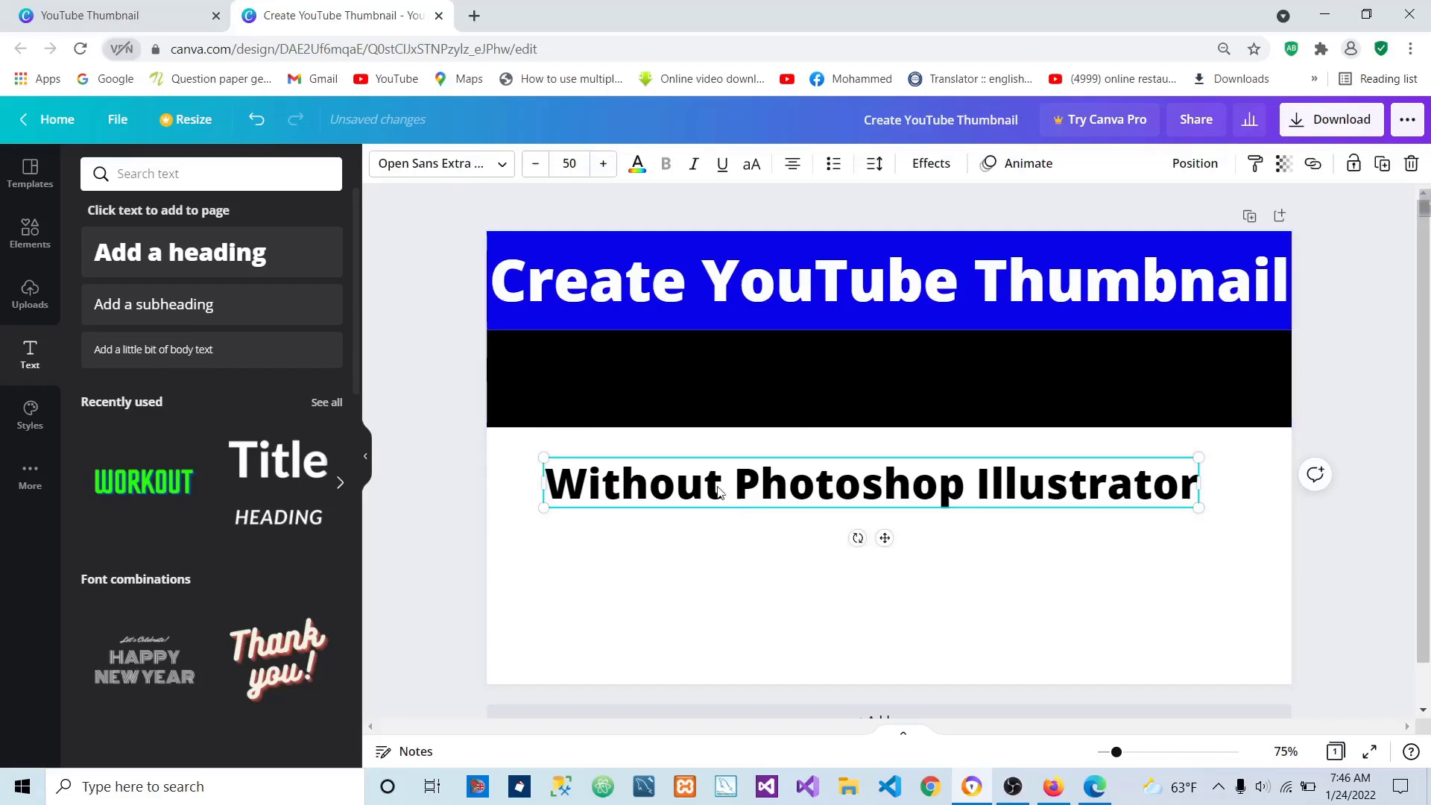
pyautogui.click(637, 163)
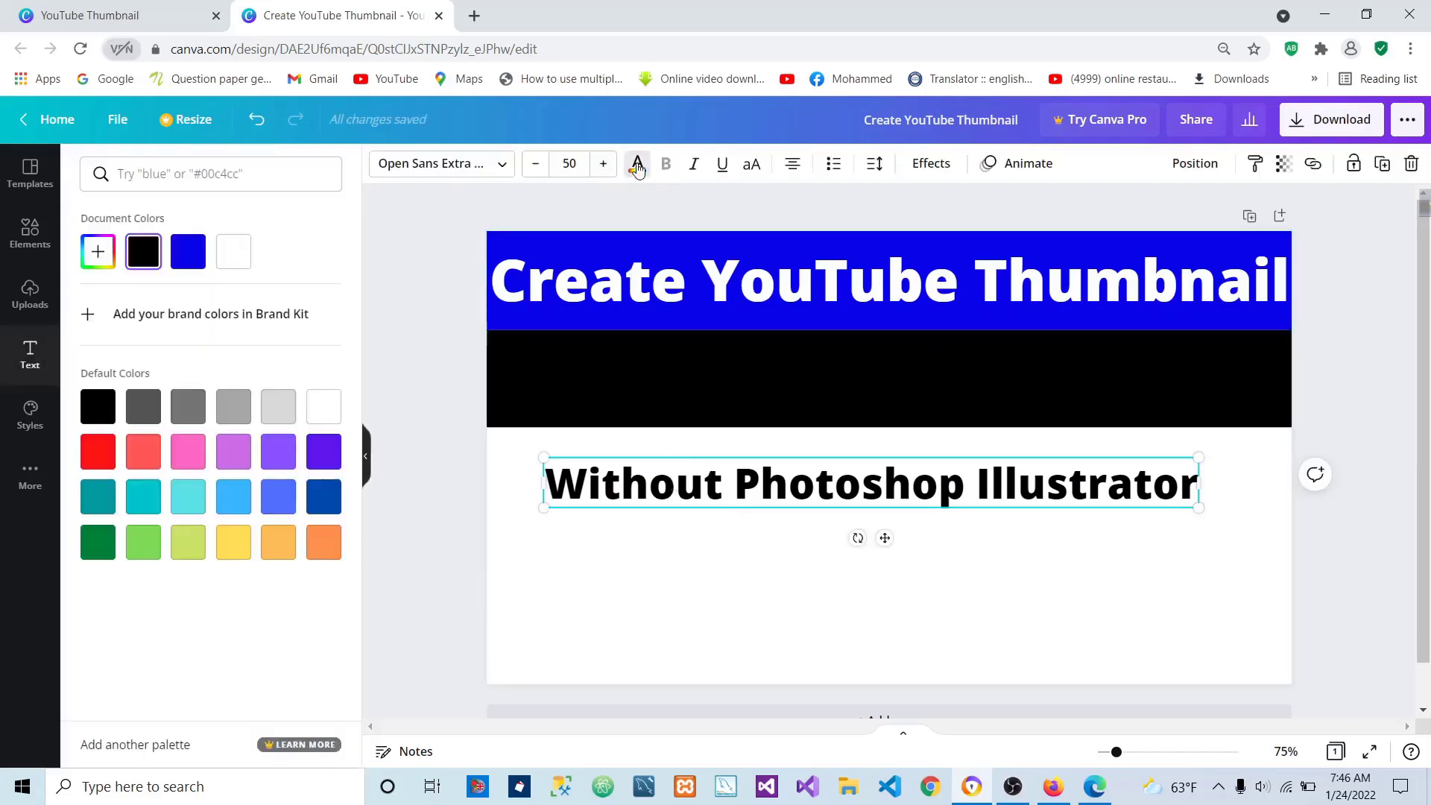
pyautogui.click(235, 551)
pyautogui.click(95, 255)
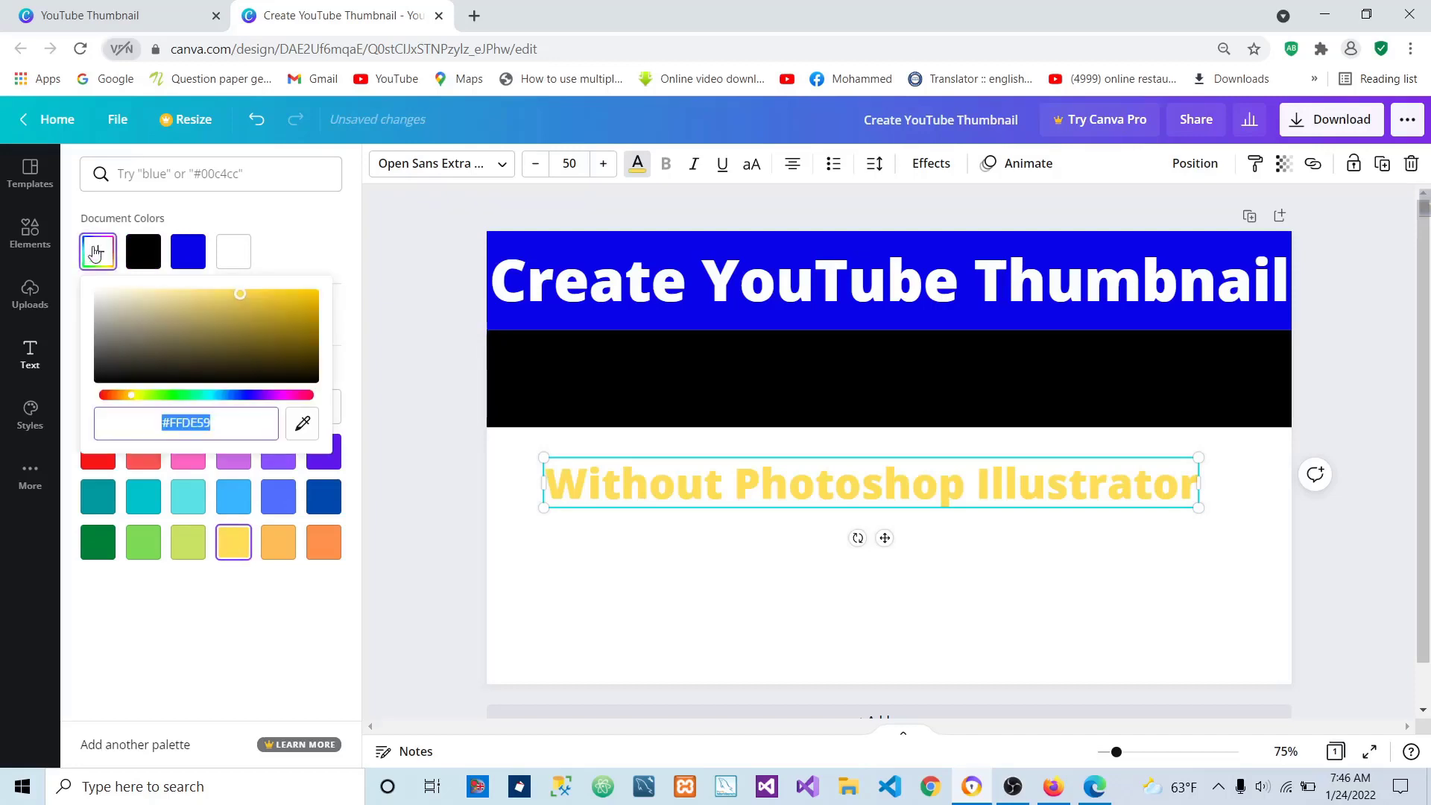
pyautogui.click(137, 398)
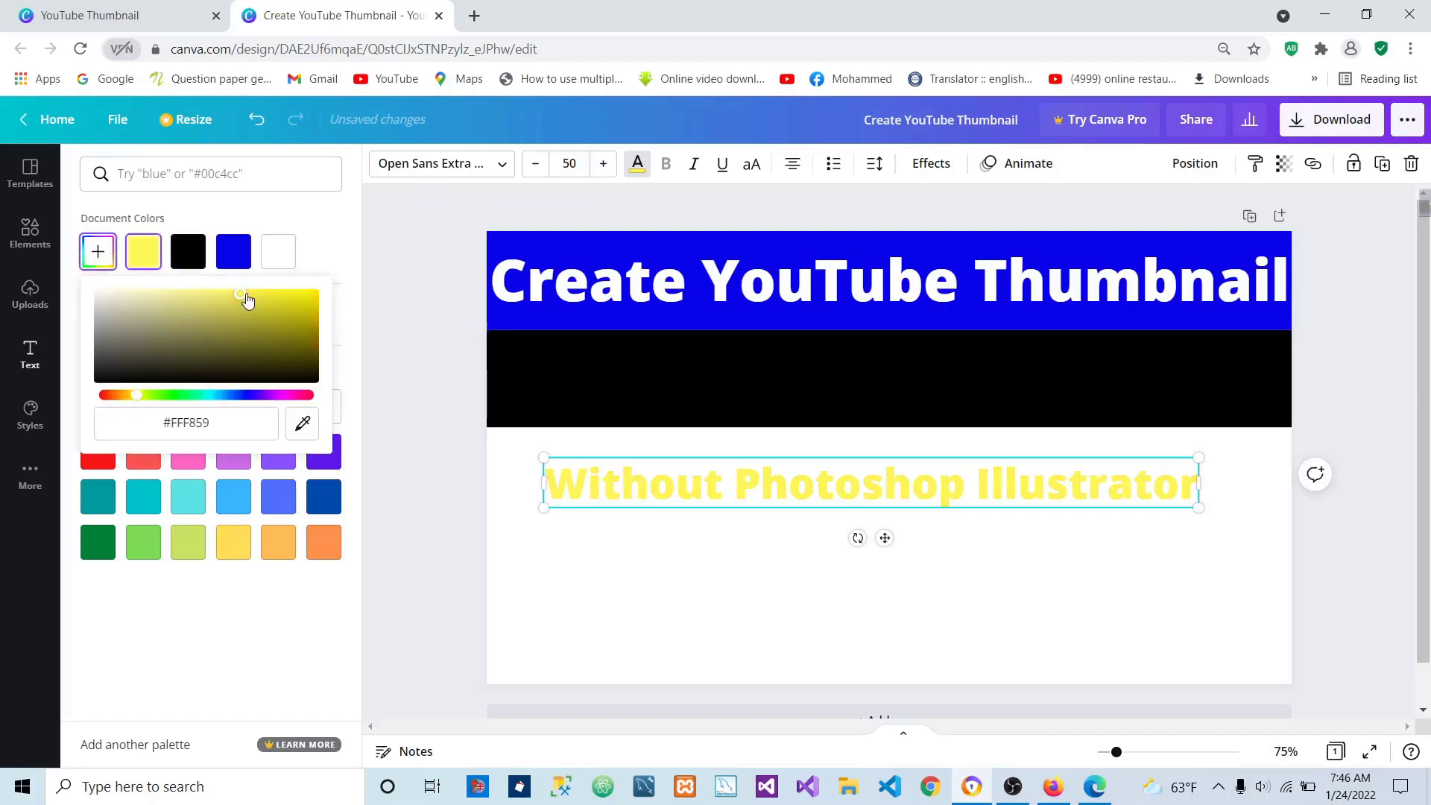
pyautogui.moveTo(245, 296); pyautogui.dragTo(319, 289)
pyautogui.click(954, 615)
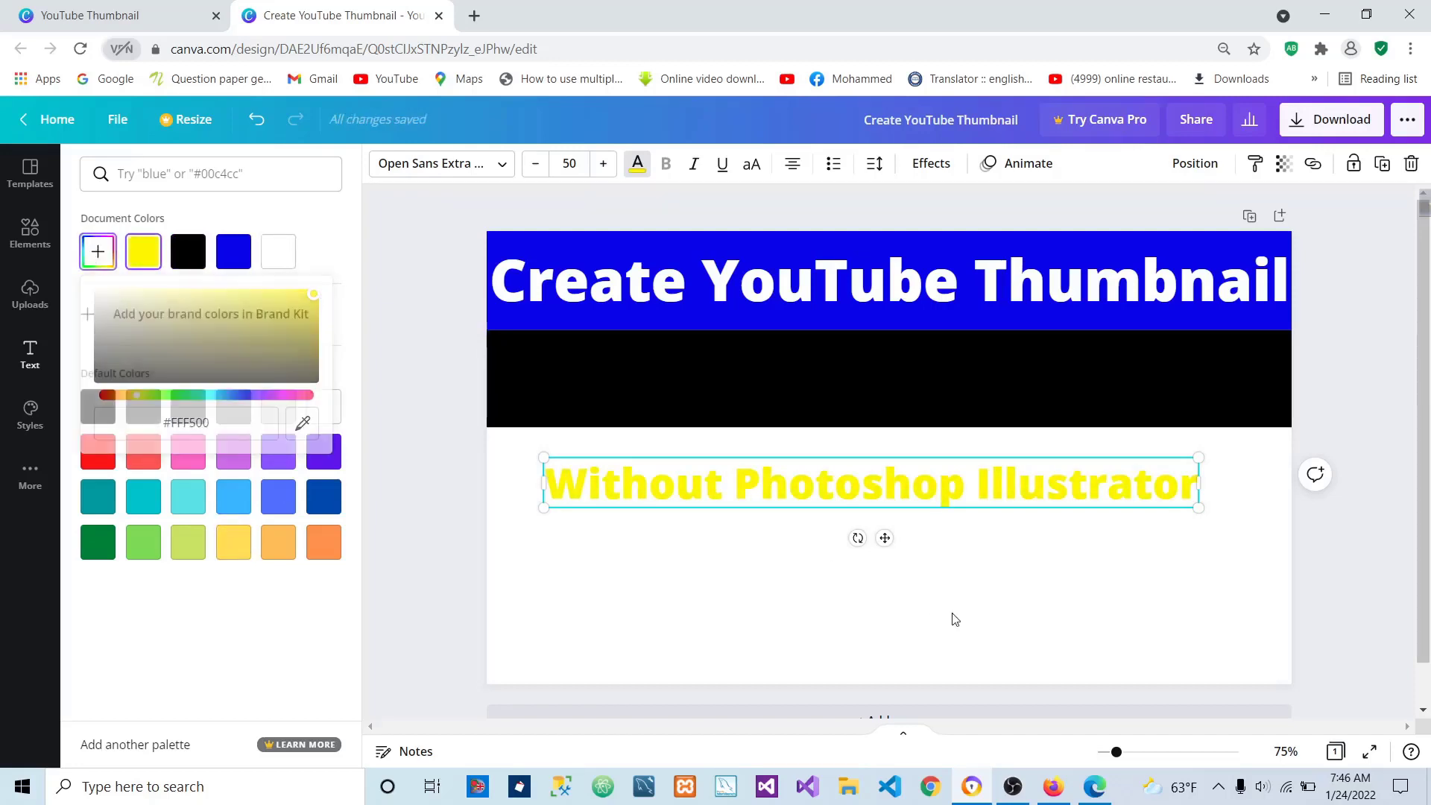
pyautogui.click(956, 601)
# Move the yellow heading onto the black banner and enlarge it to font size 60.7, reaching the page's right edge.
pyautogui.moveTo(961, 507); pyautogui.dragTo(912, 388)
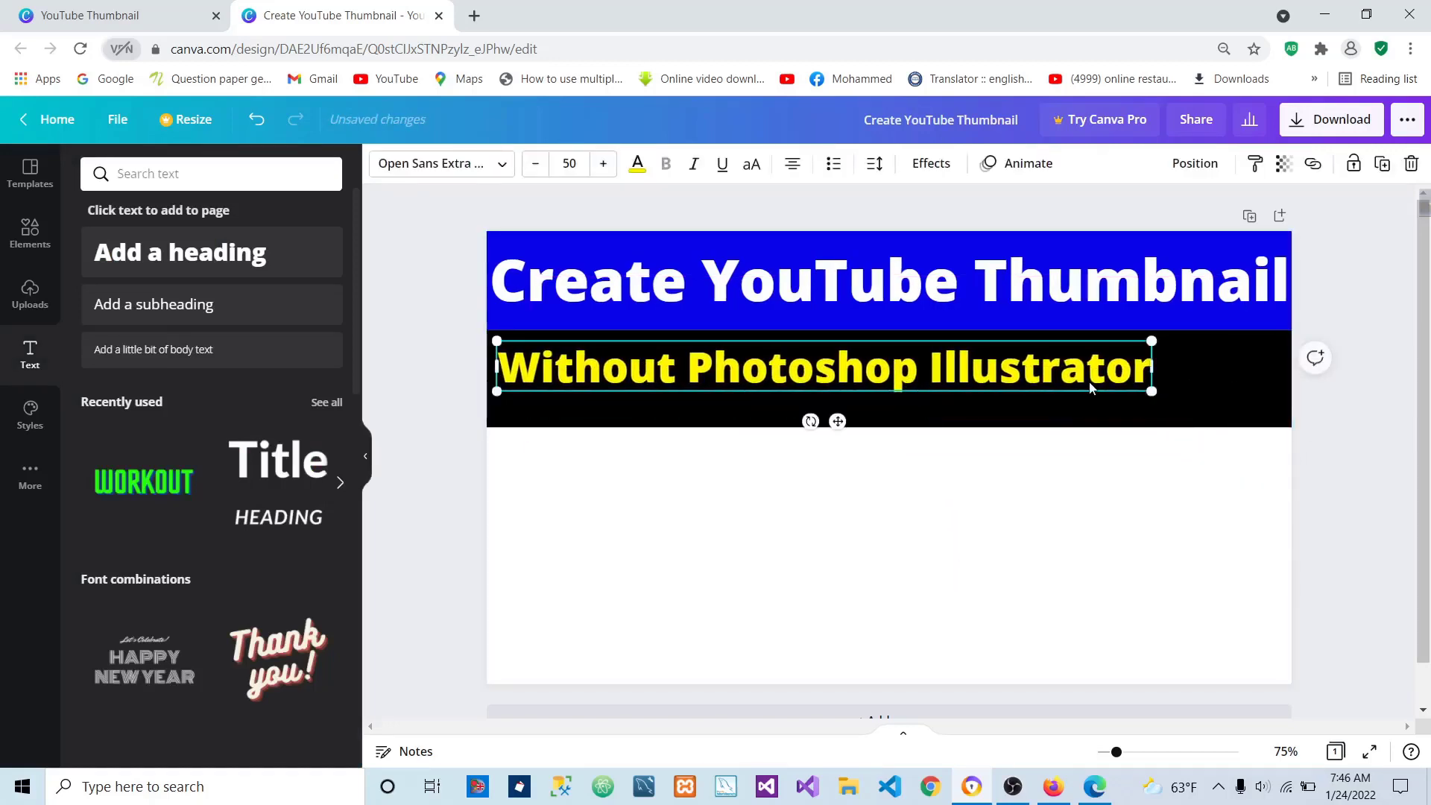
pyautogui.moveTo(1151, 390); pyautogui.dragTo(1291, 402)
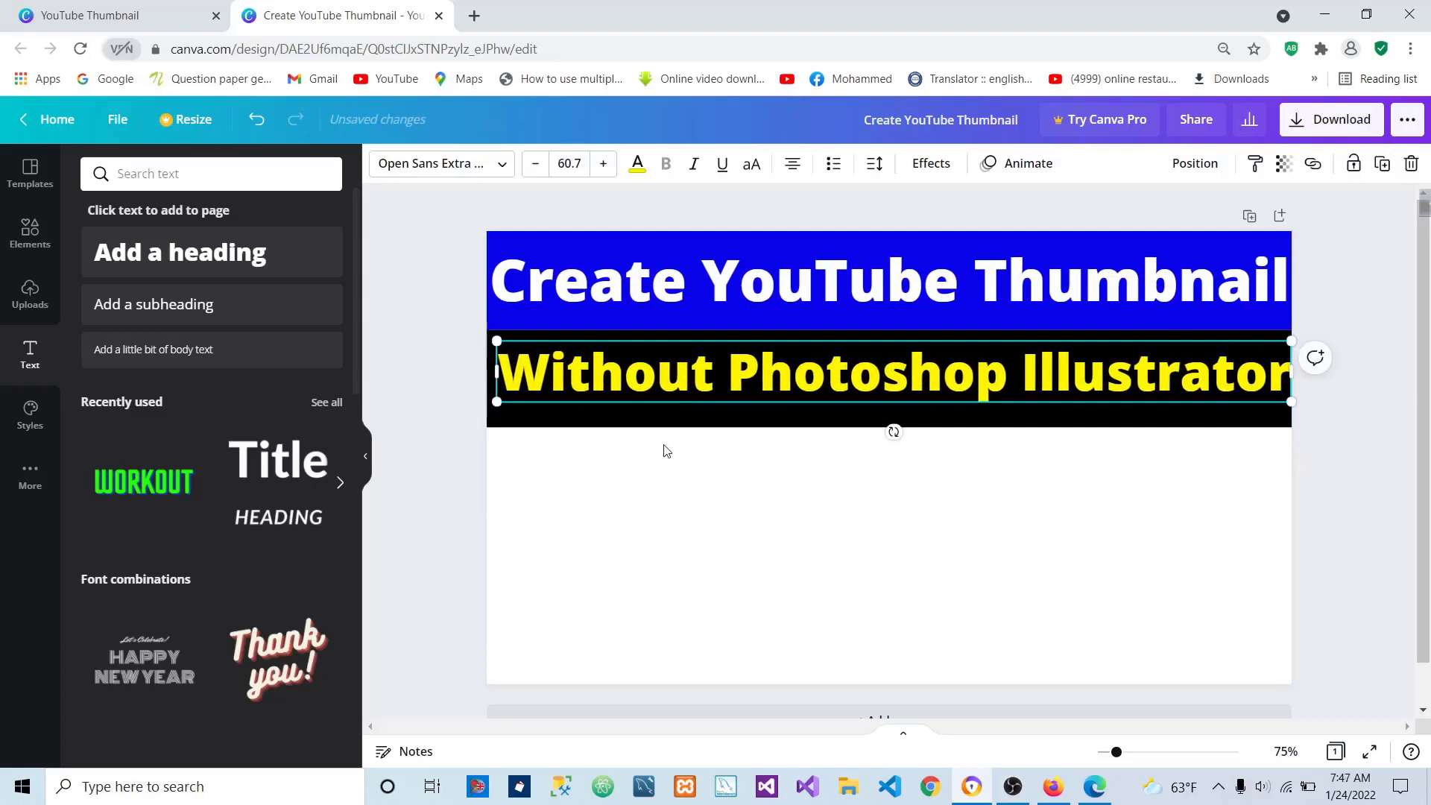
pyautogui.click(923, 450)
# Adjust the "Without Photoshop Illustrator" text to a slightly lighter custom yellow, #FFF61A.
pyautogui.click(950, 395)
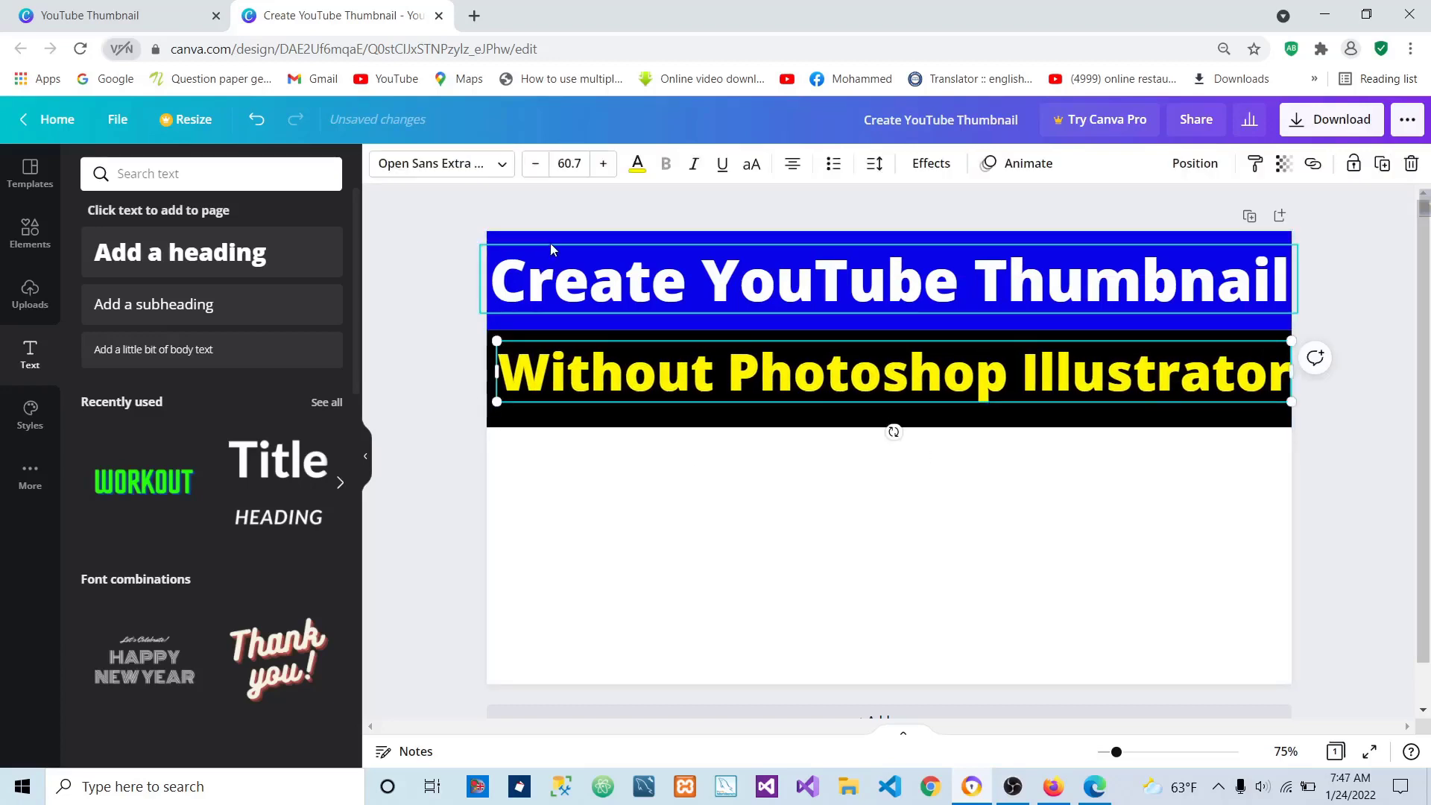
pyautogui.click(637, 164)
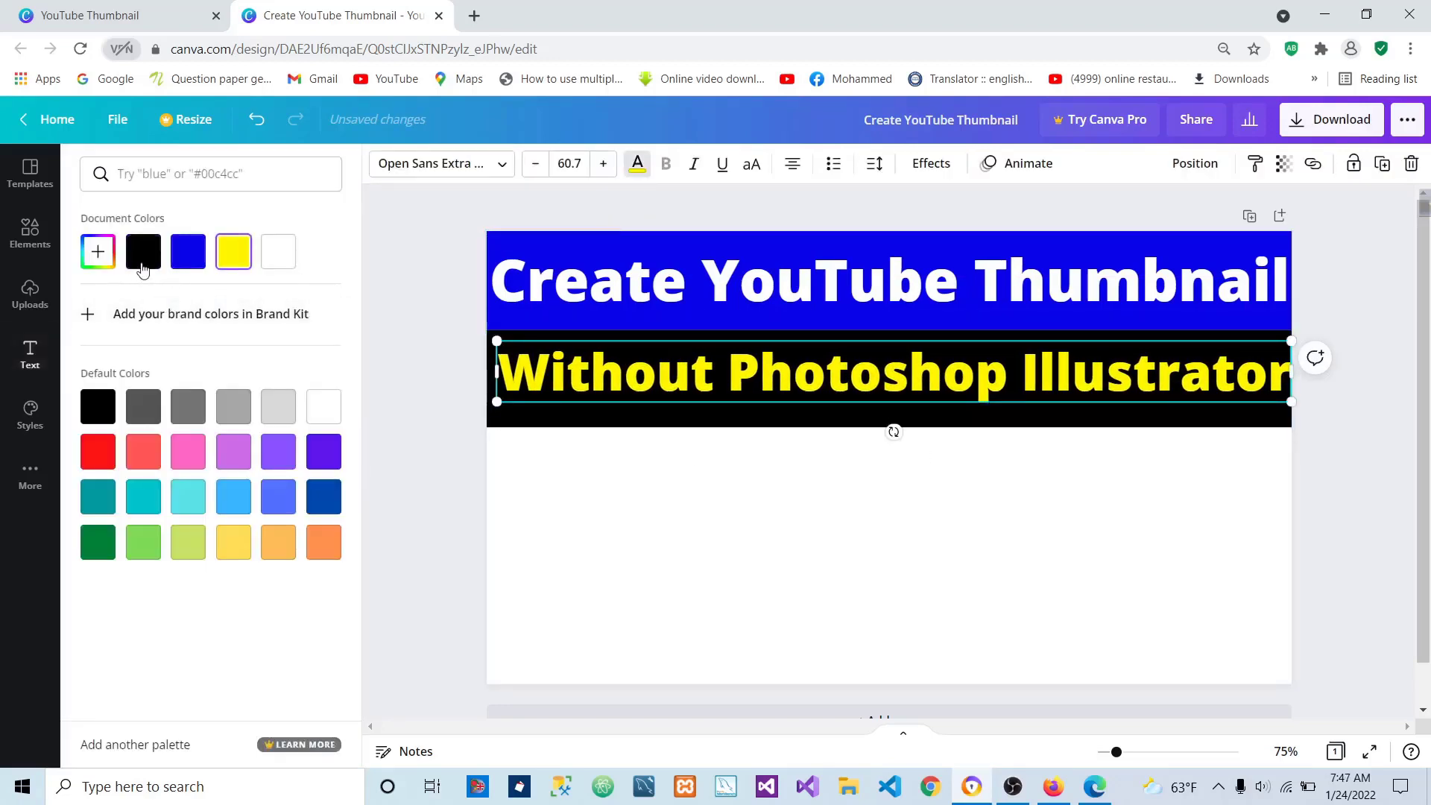
pyautogui.click(98, 251)
pyautogui.click(136, 396)
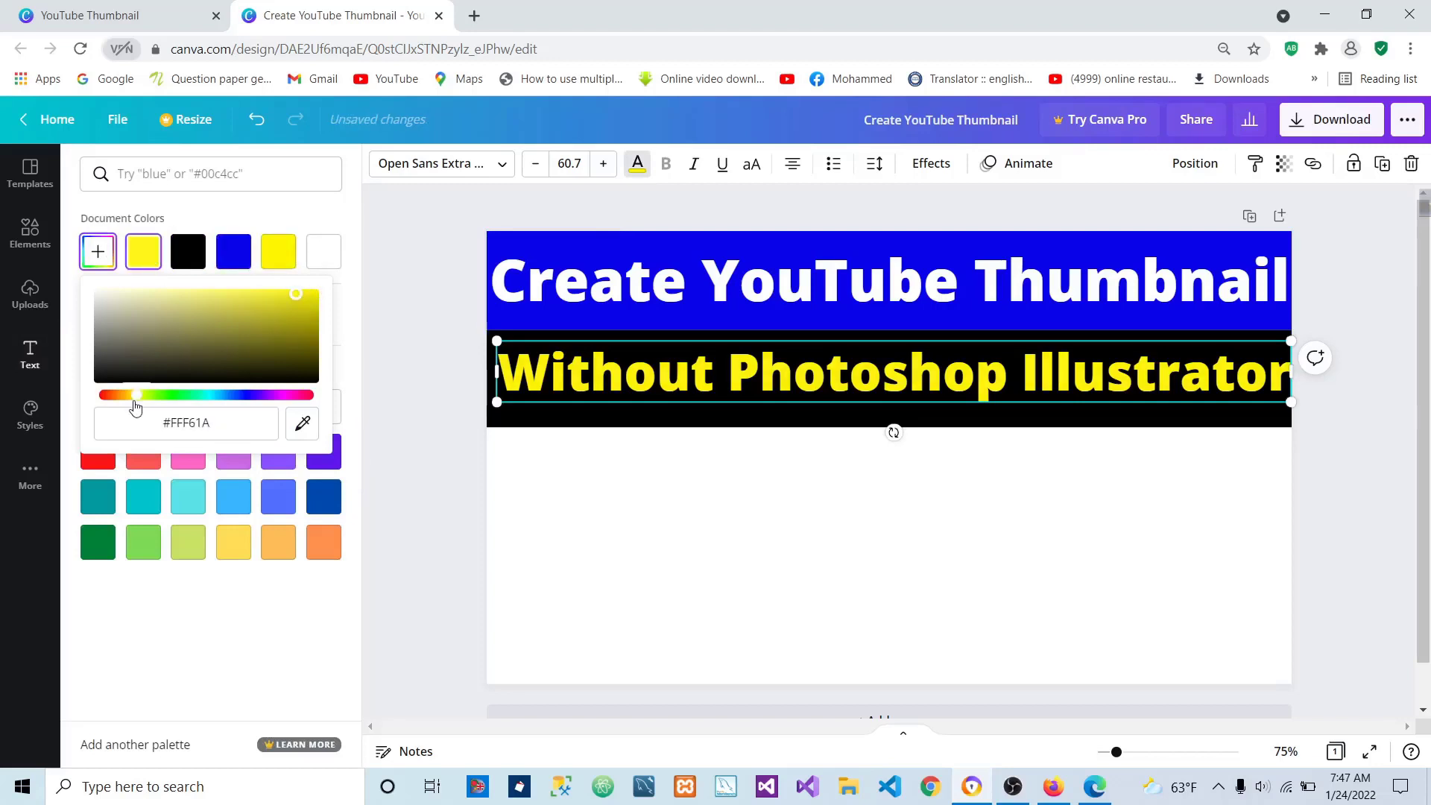
pyautogui.click(821, 477)
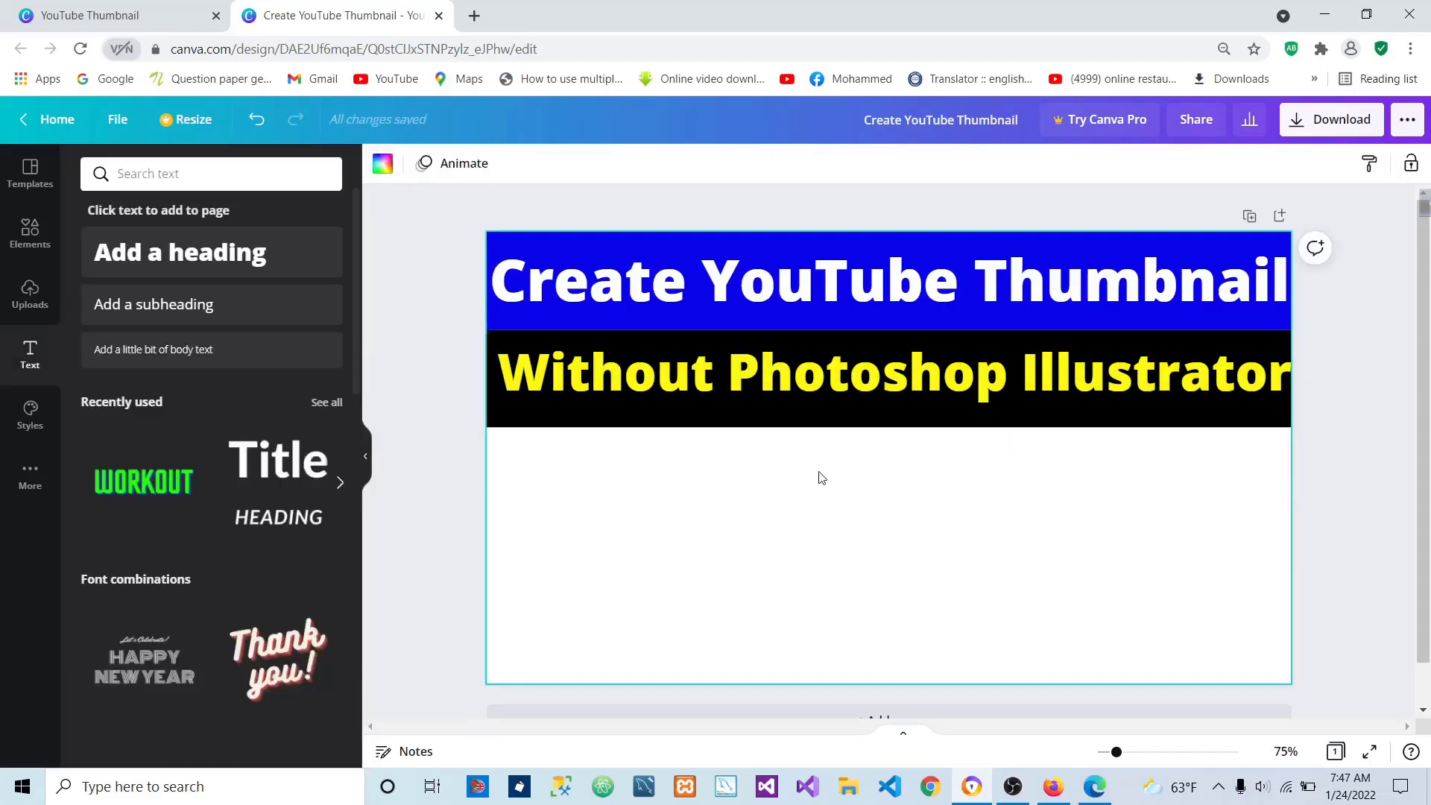
# Try Noto Sans Bengali Bold, Archivo Black and DejaVu Sans Bold on the "Create YouTube Thumbnail" heading, and restore Open Sans Extra Bold.
pyautogui.click(779, 307)
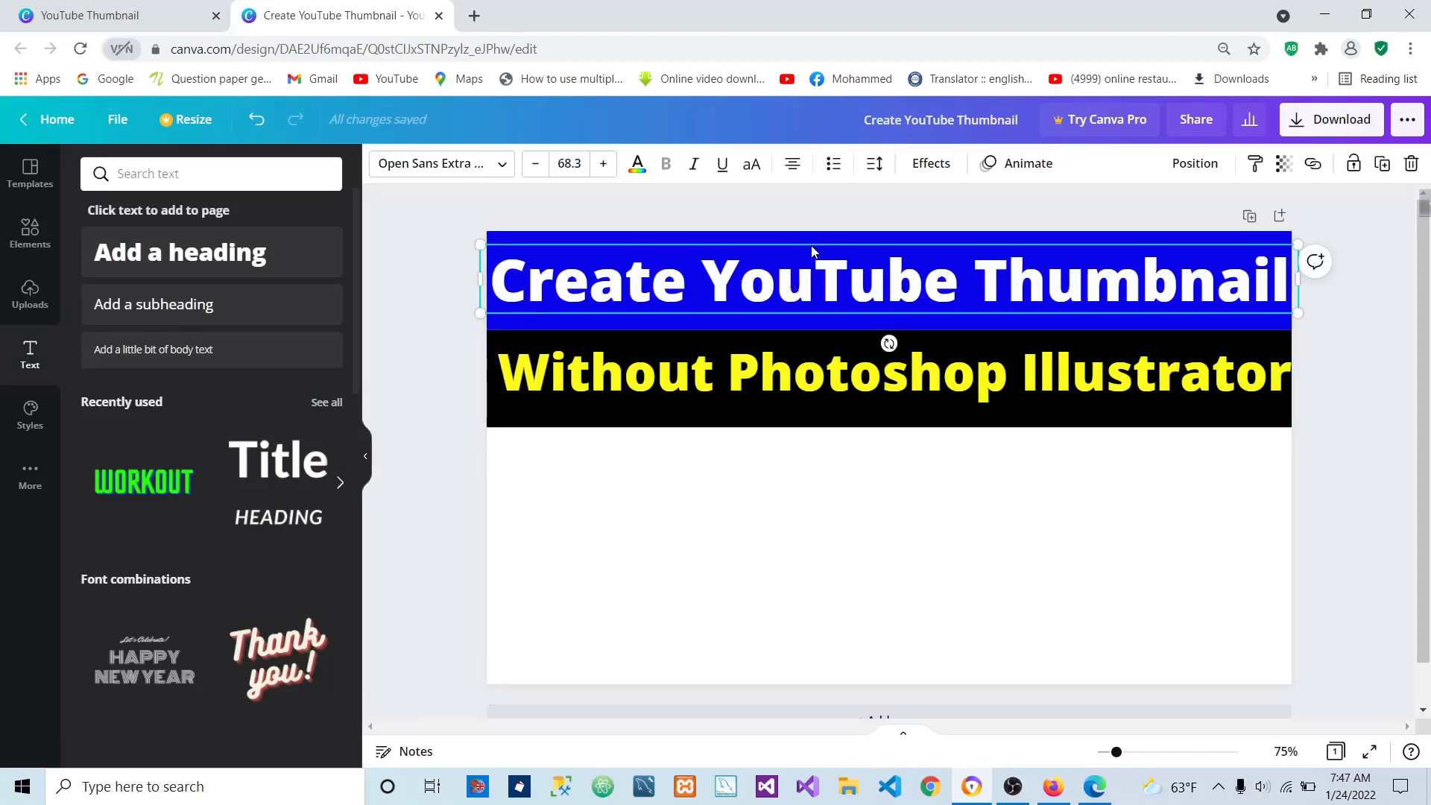
pyautogui.click(498, 169)
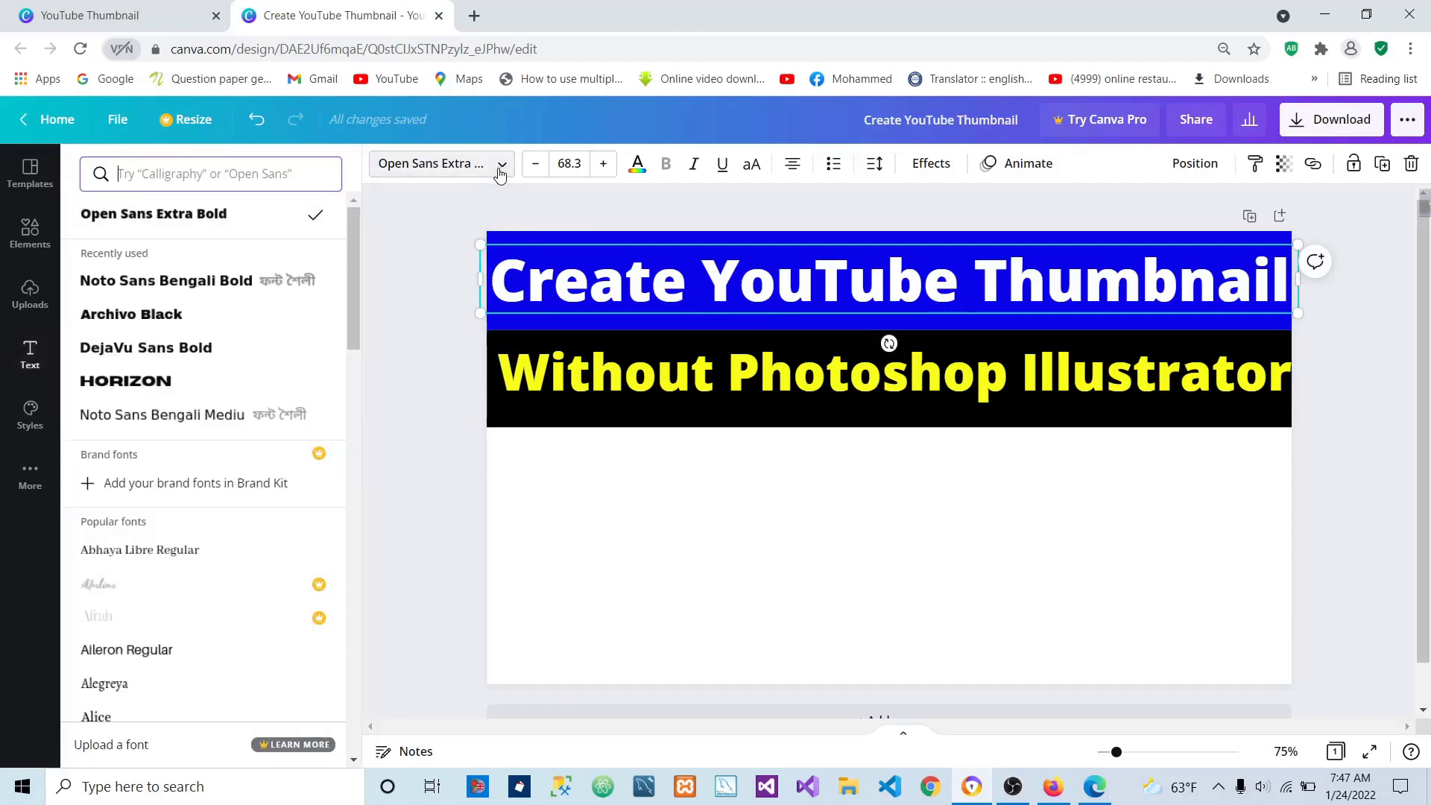
pyautogui.scroll(-3, 201, 552)
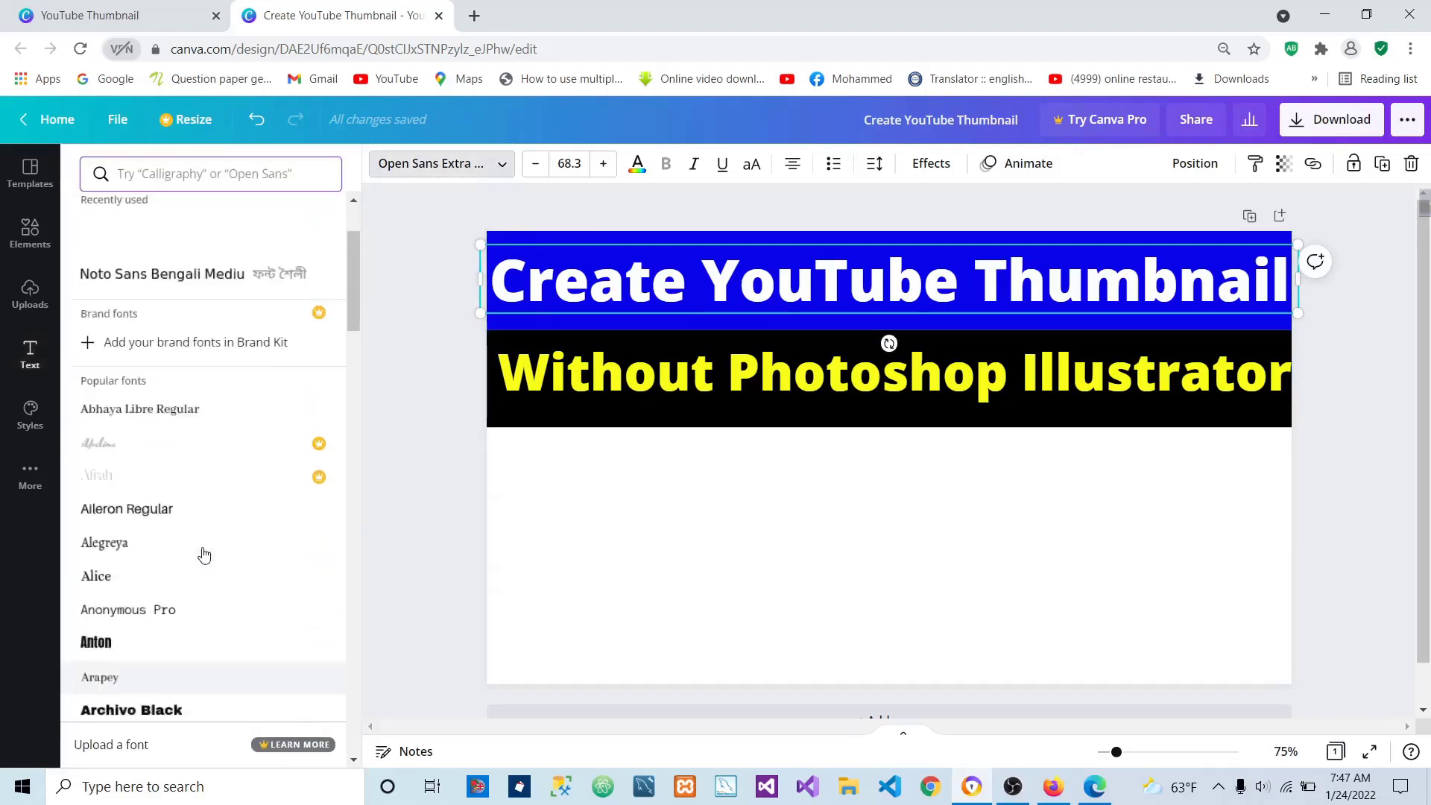
pyautogui.scroll(3, 203, 554)
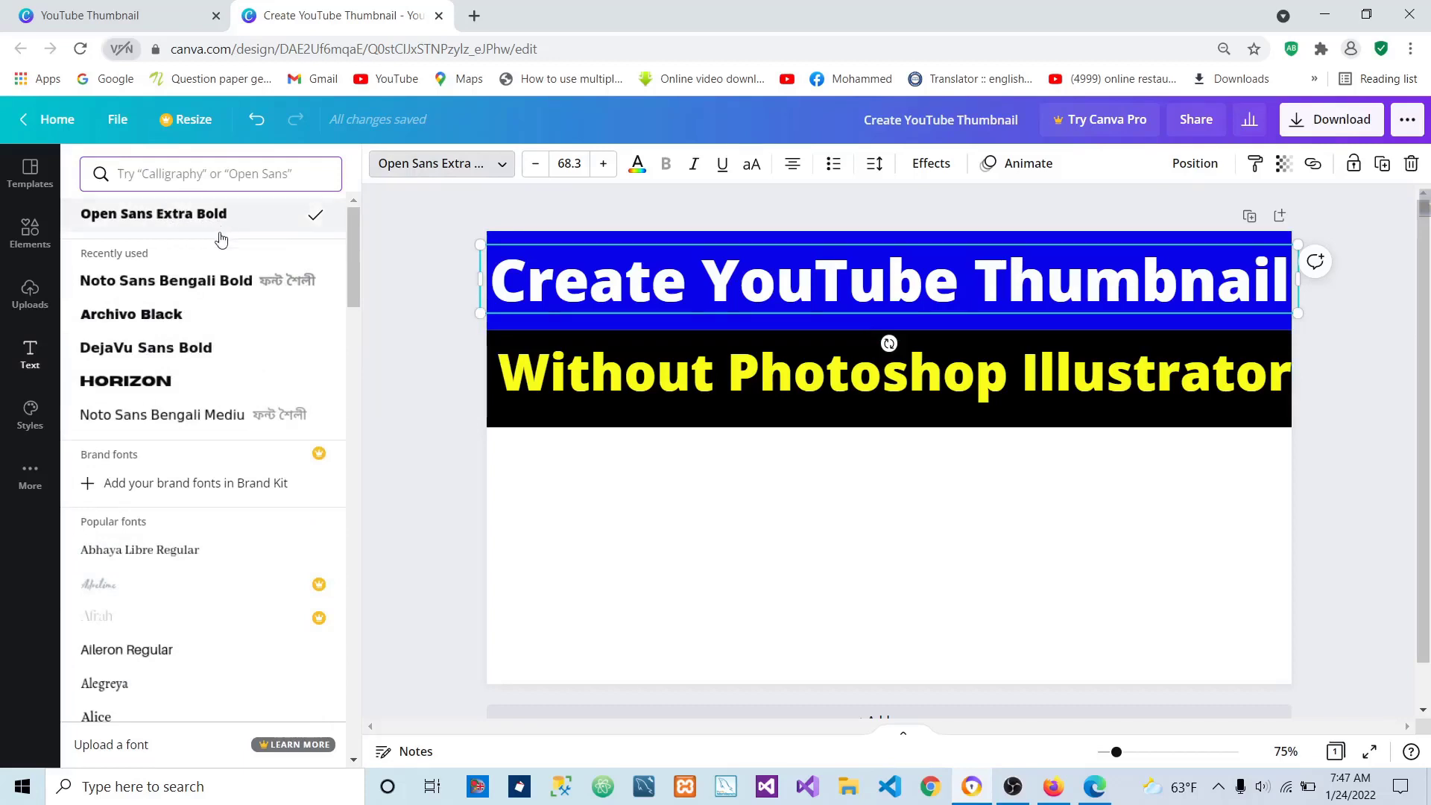
pyautogui.click(190, 282)
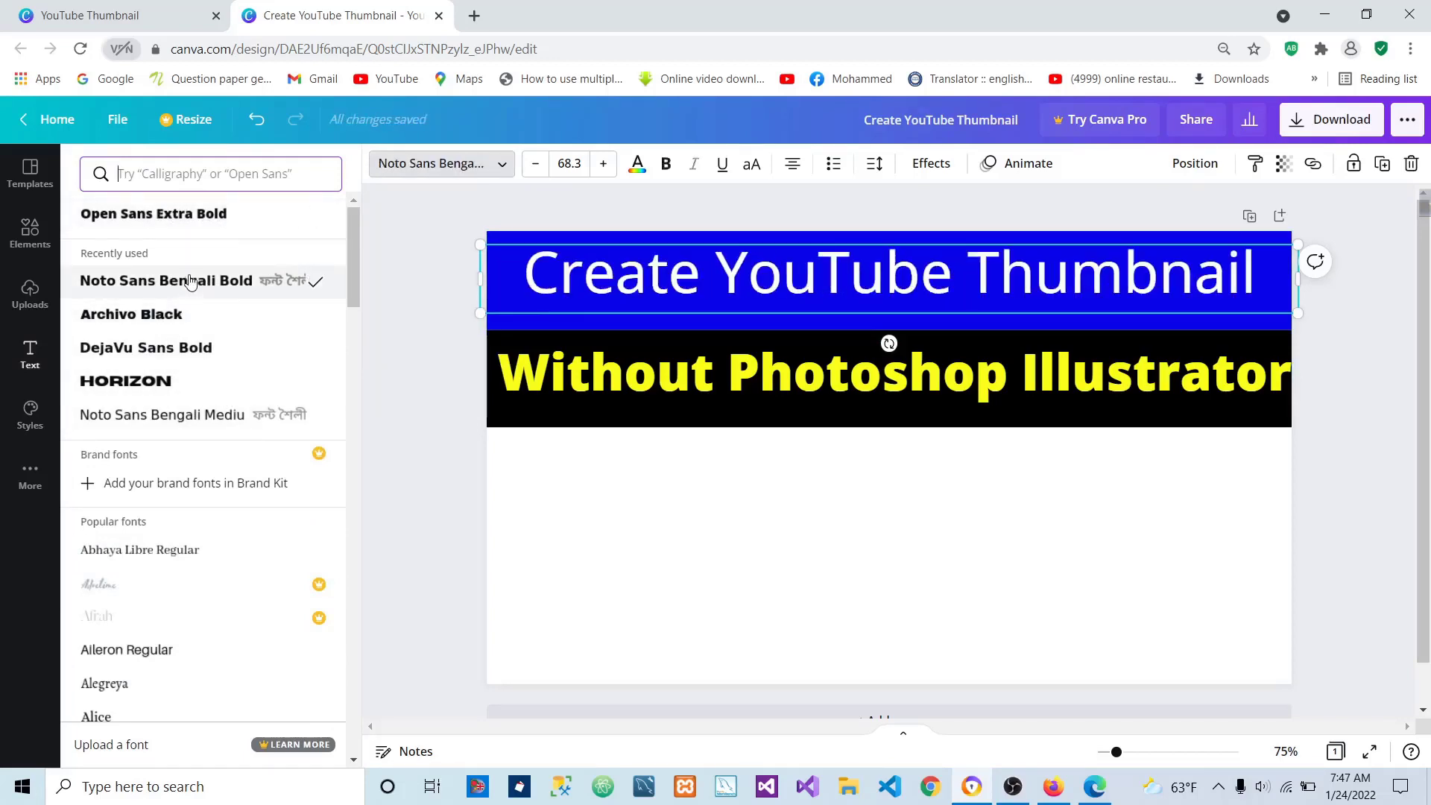
pyautogui.click(181, 317)
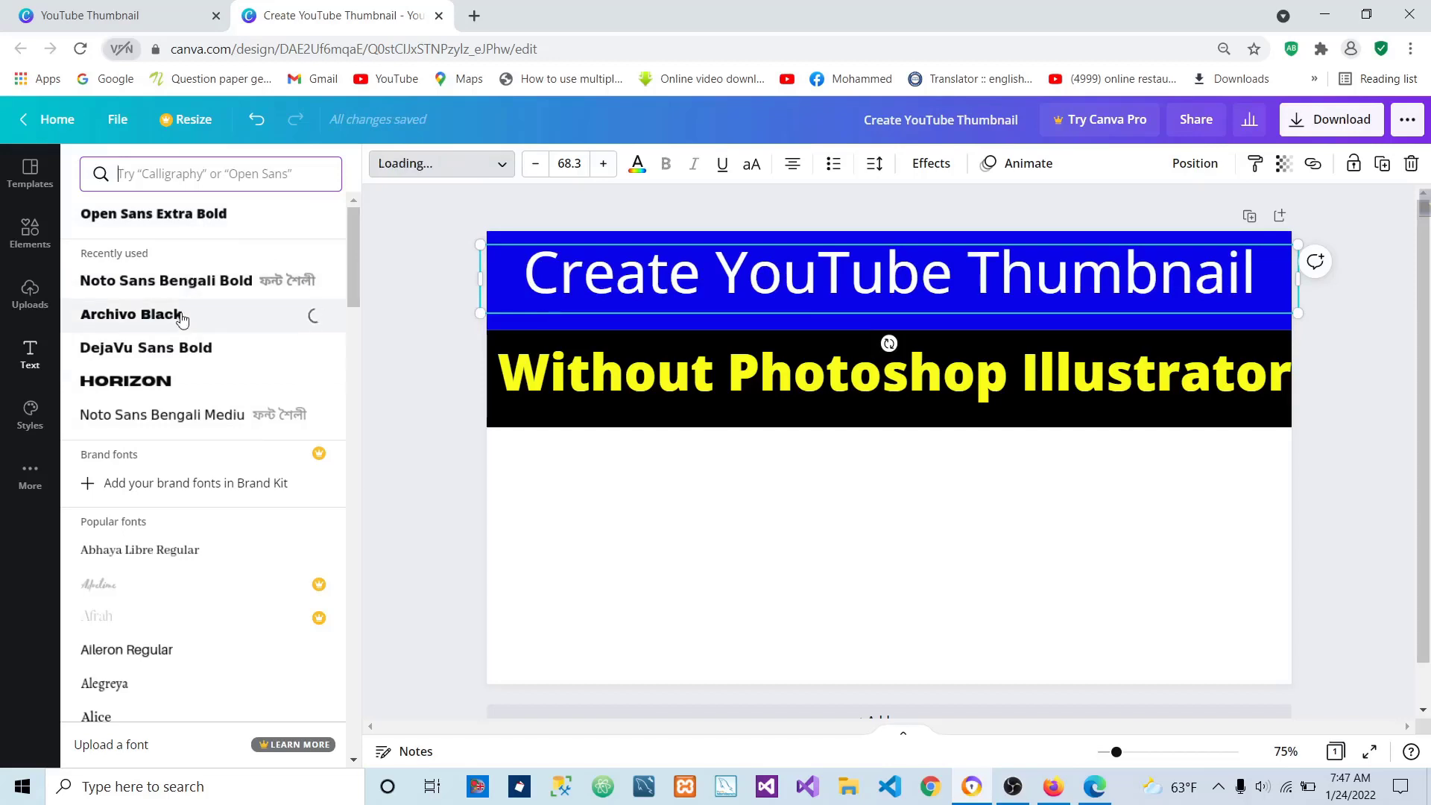
pyautogui.click(147, 350)
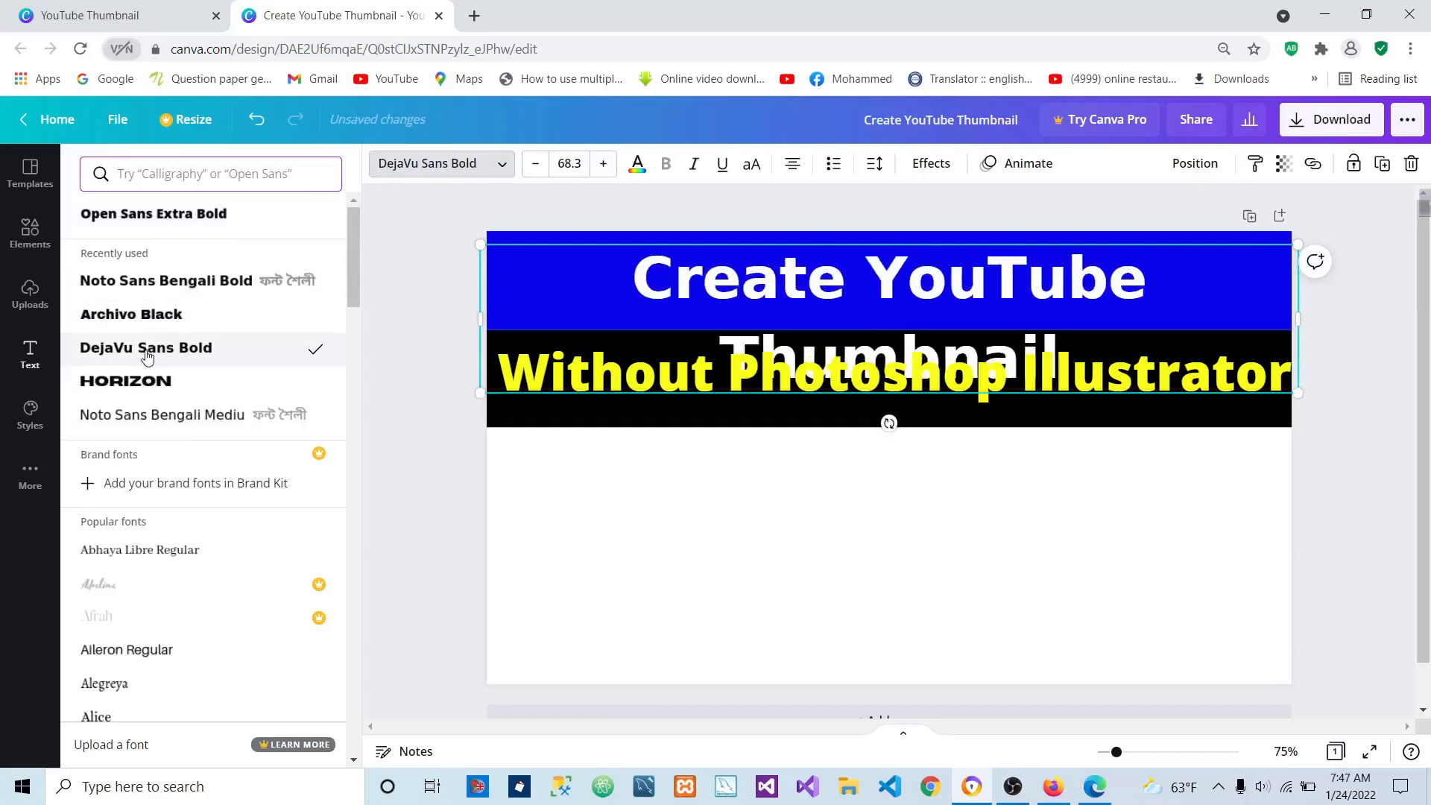
pyautogui.click(153, 216)
pyautogui.press('Escape')
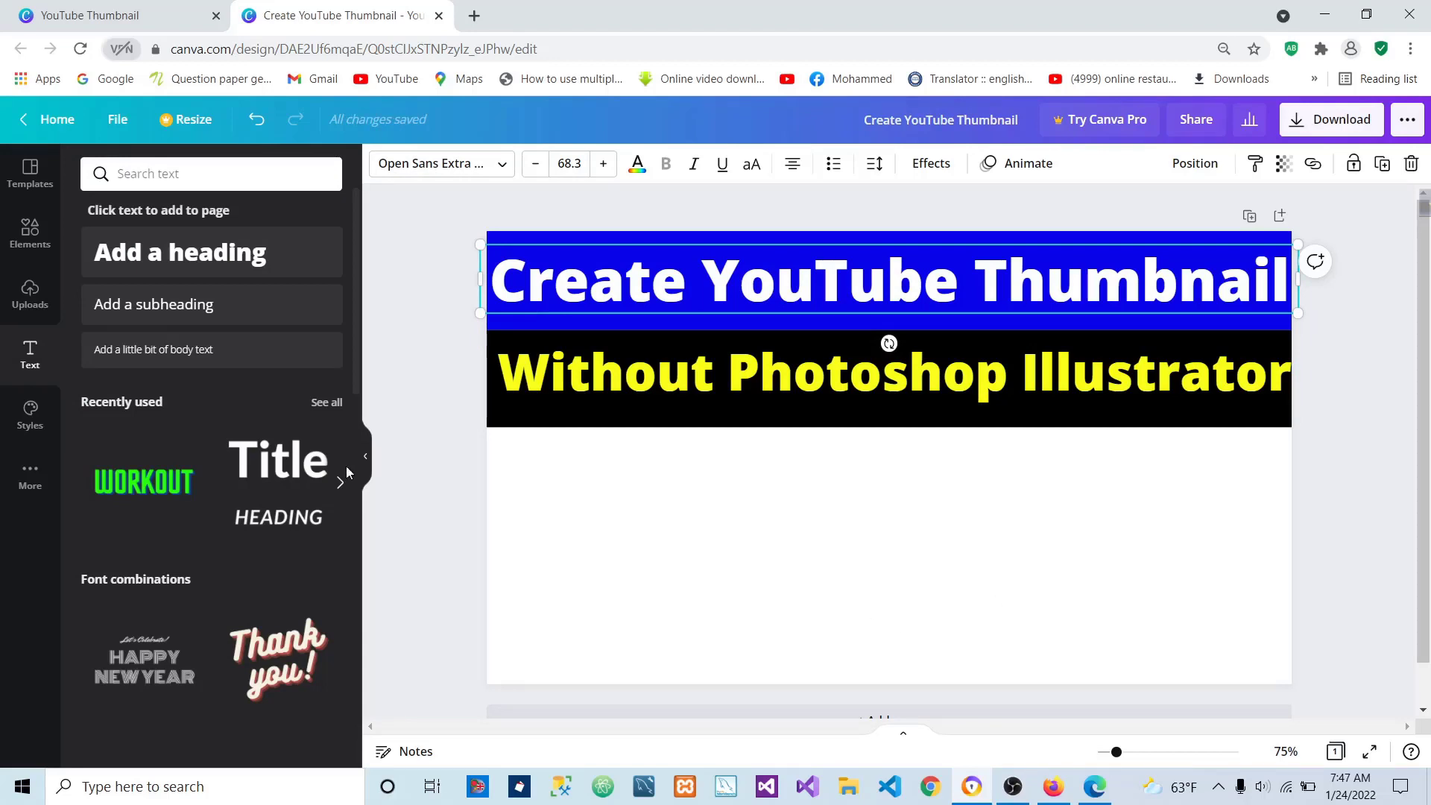
# Upload the cut-out photo of the man in the striped shirt from the download 4 folder and place it in the page's lower-right area.
pyautogui.click(43, 301)
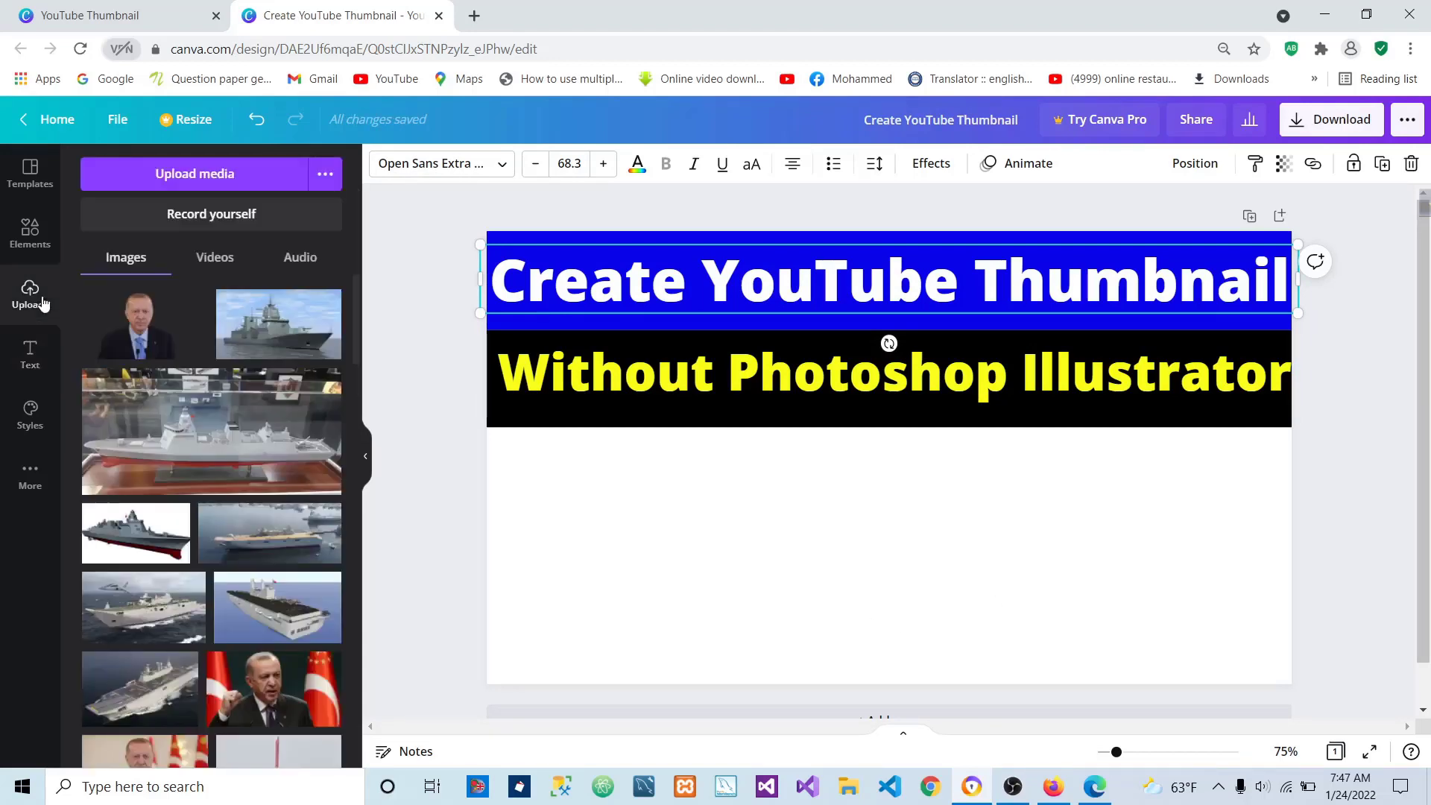
pyautogui.click(208, 176)
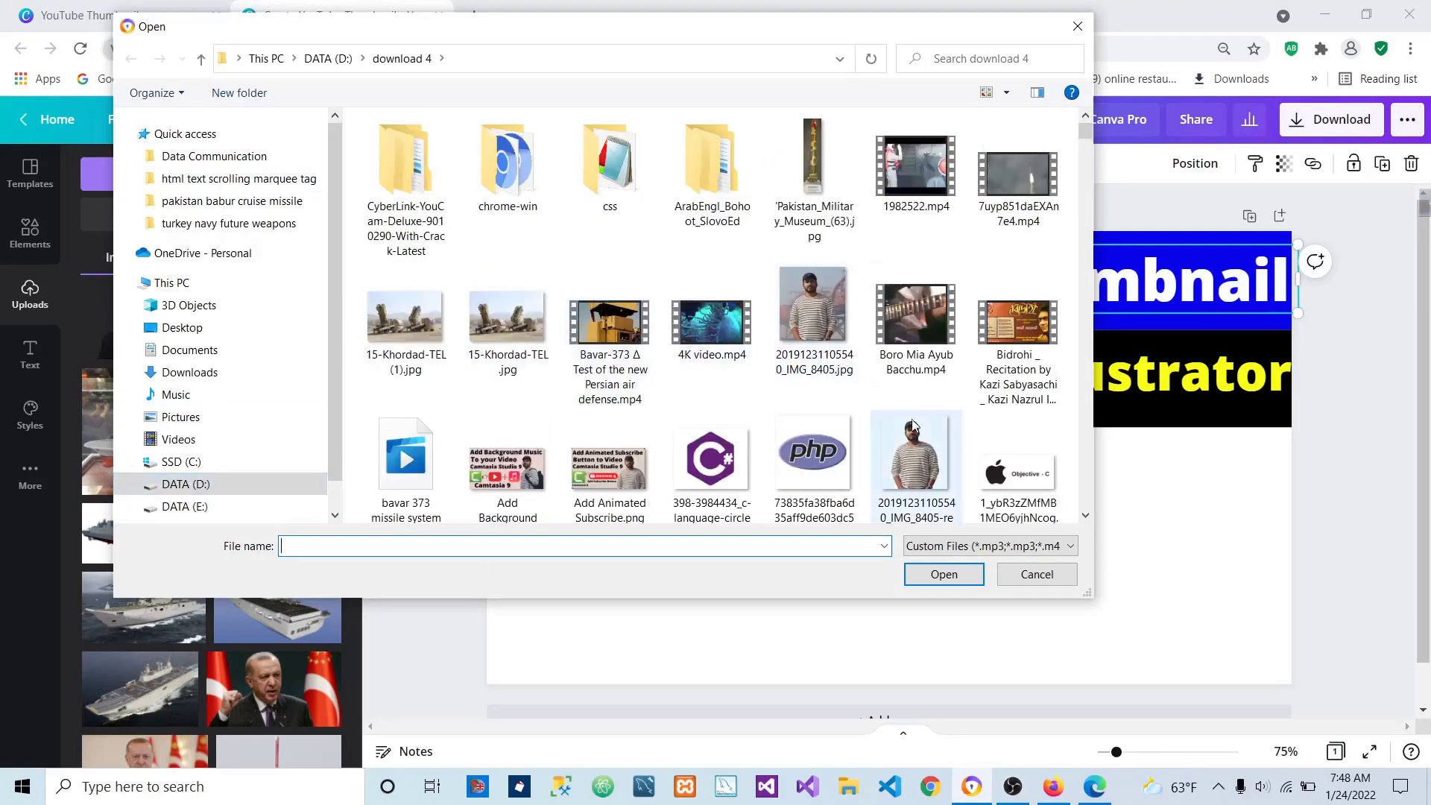
pyautogui.click(913, 425)
pyautogui.click(954, 578)
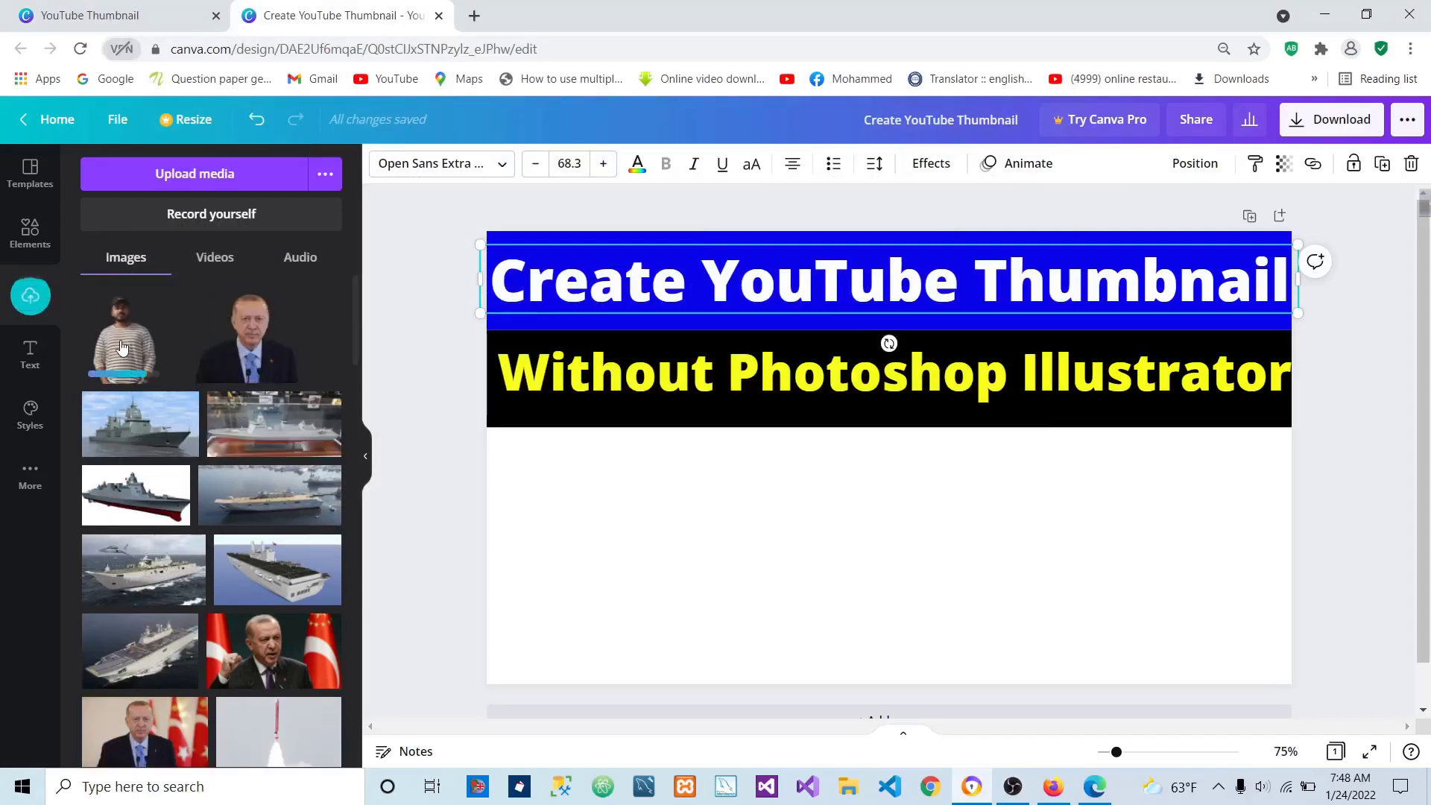
pyautogui.moveTo(123, 348); pyautogui.dragTo(792, 507)
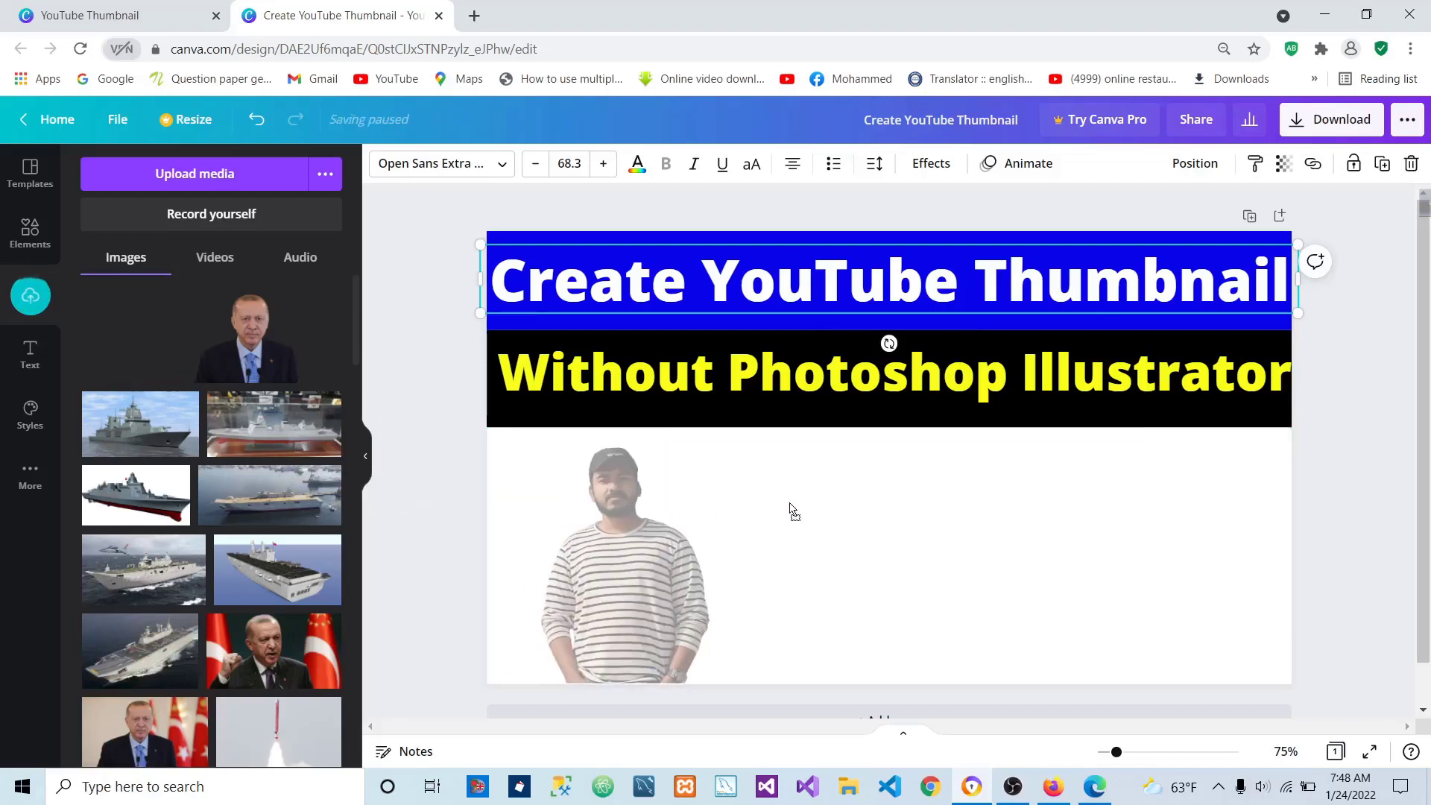
pyautogui.moveTo(941, 522); pyautogui.dragTo(1029, 527)
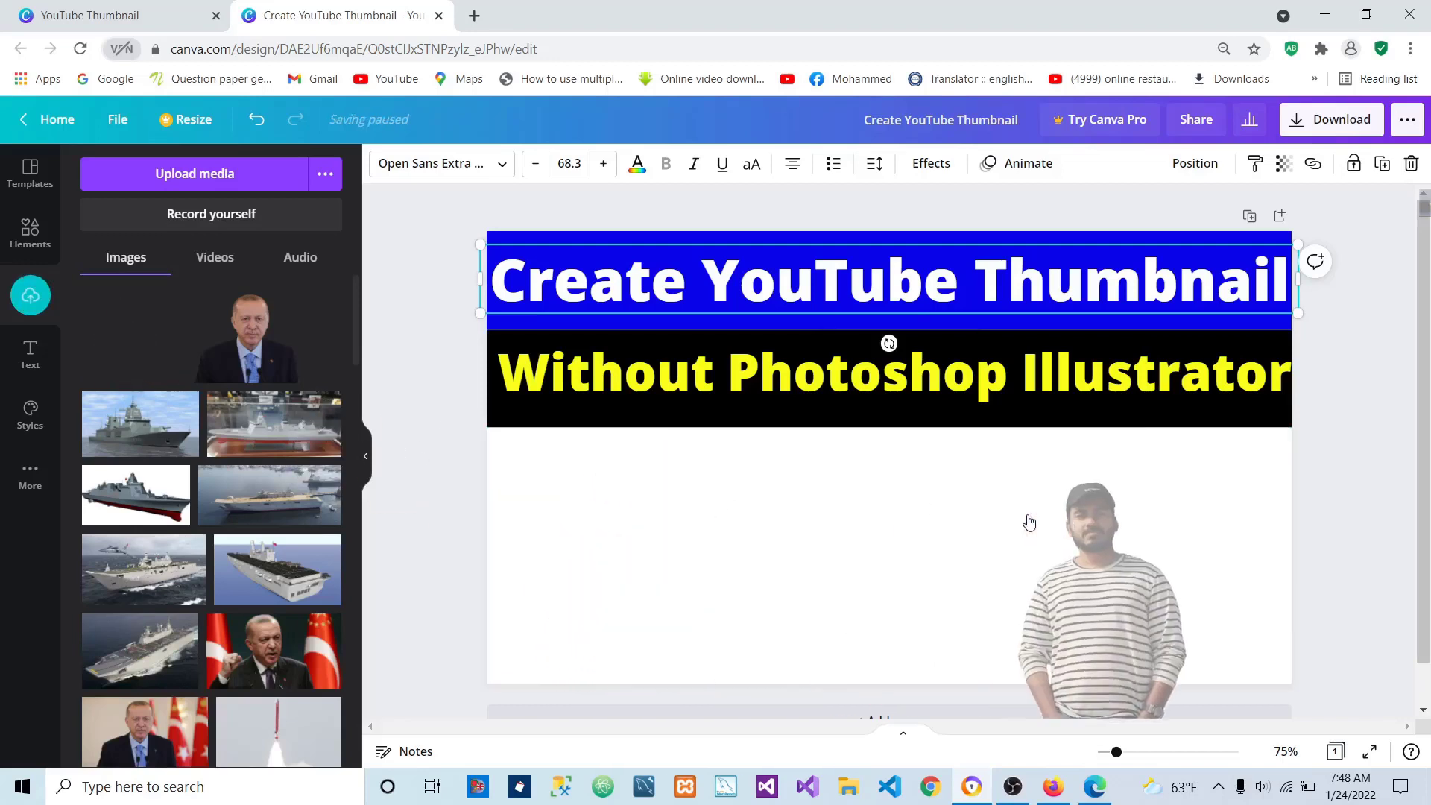
# Enlarge the man's photo and position it in the page's lower-right corner, with his cap just reaching the black banner.
pyautogui.scroll(-1, 1017, 550)
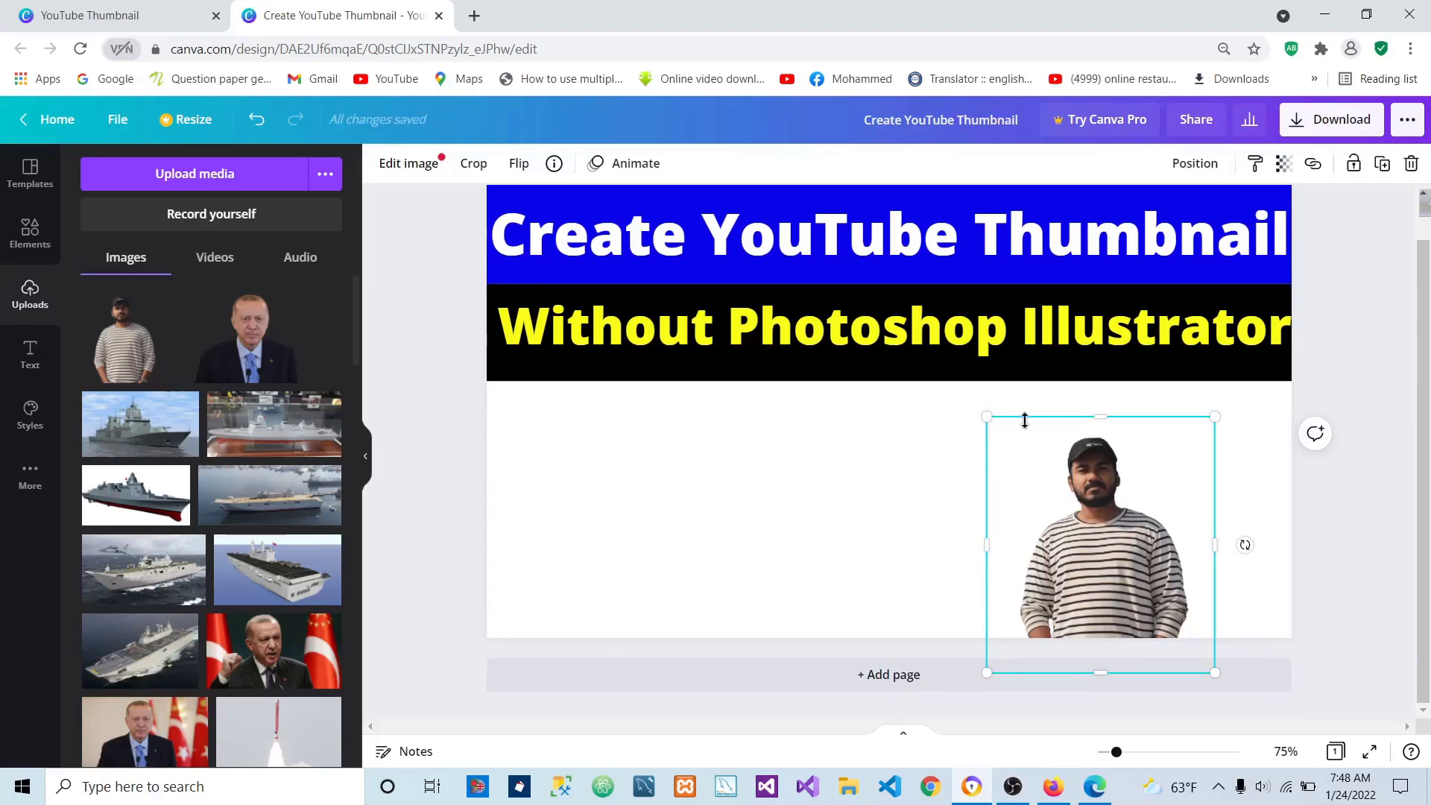
pyautogui.moveTo(977, 420); pyautogui.dragTo(740, 321)
pyautogui.moveTo(1023, 518); pyautogui.dragTo(1140, 633)
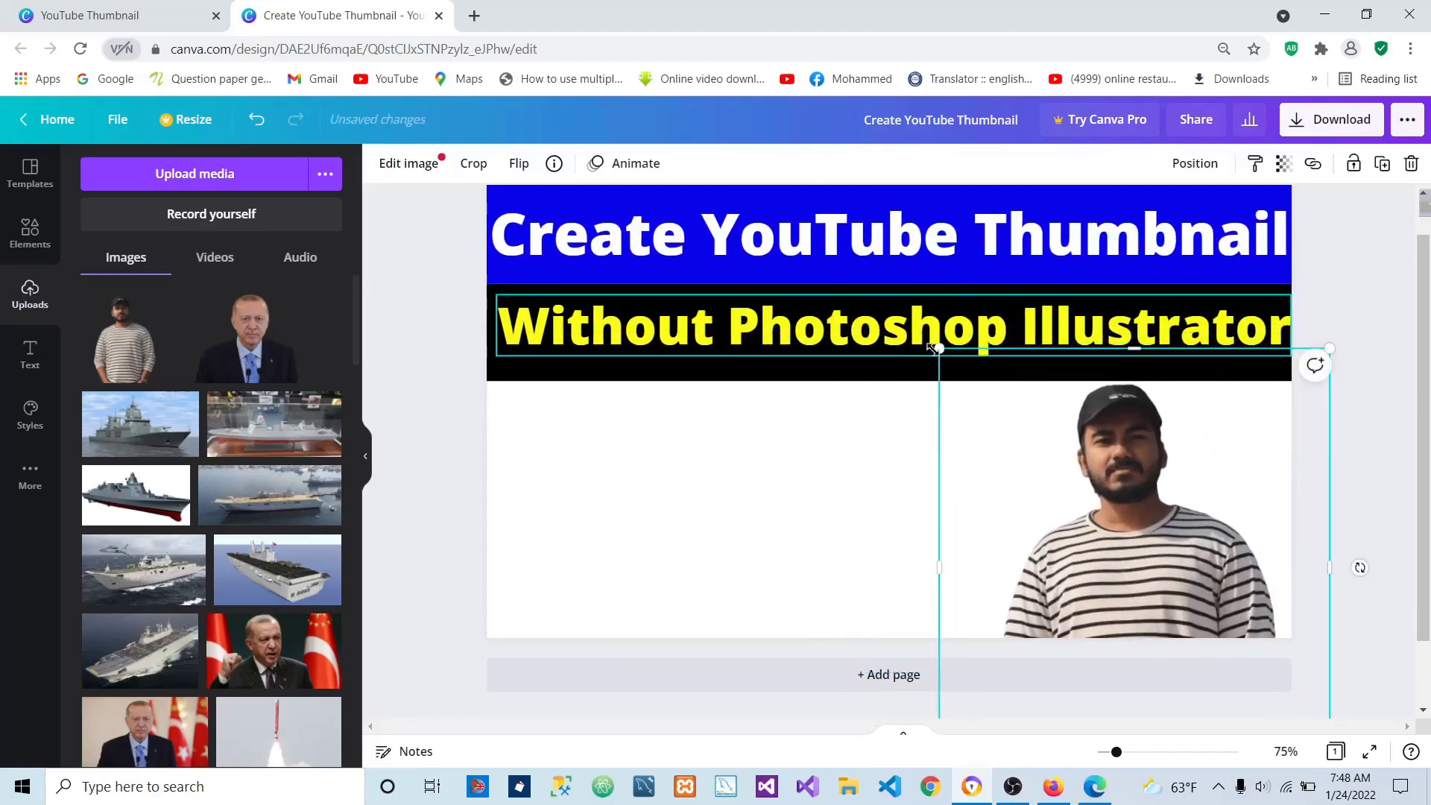
pyautogui.moveTo(939, 348); pyautogui.dragTo(919, 327)
pyautogui.moveTo(1122, 492)
pyautogui.mouseDown()
pyautogui.moveTo(1121, 527)
pyautogui.moveTo(1123, 507)
pyautogui.moveTo(1140, 509)
pyautogui.mouseUp()
pyautogui.moveTo(867, 330); pyautogui.dragTo(865, 399)
pyautogui.click(826, 553)
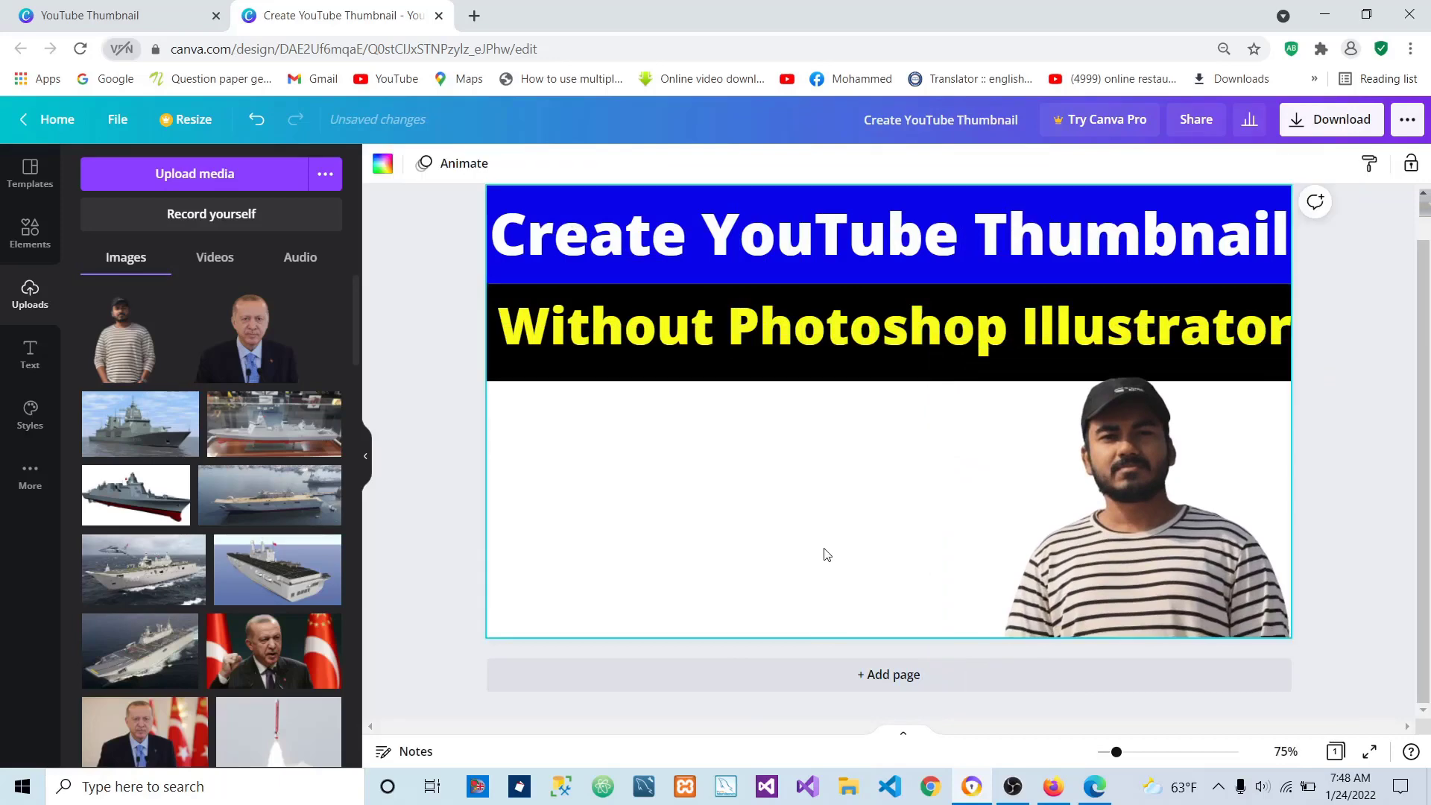
# Upload the thumbs-up emoji image e02856a5407b1e84e6f590f46e087070-removebg-preview.png from the 3D Objects folder.
pyautogui.click(14, 360)
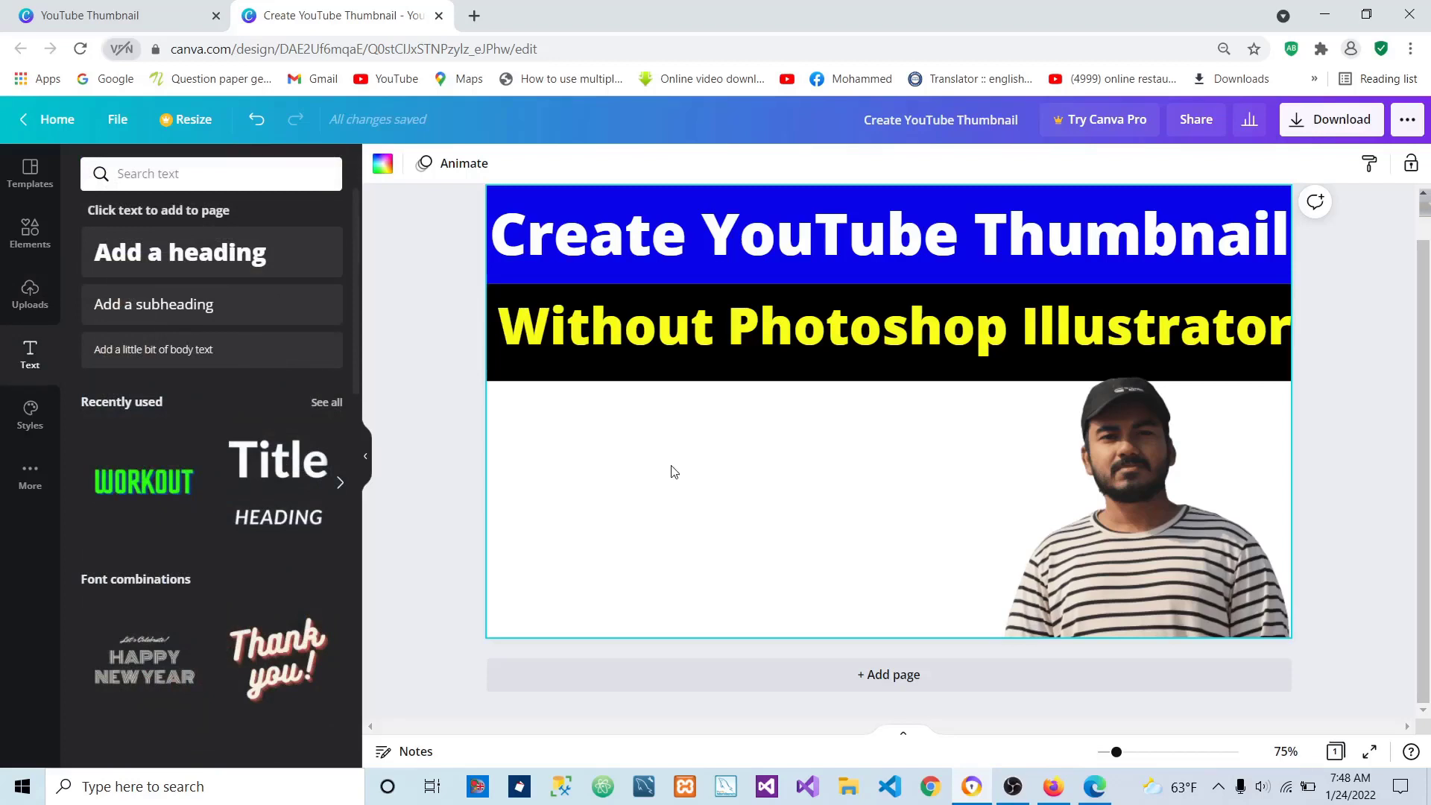
pyautogui.click(35, 296)
pyautogui.click(203, 173)
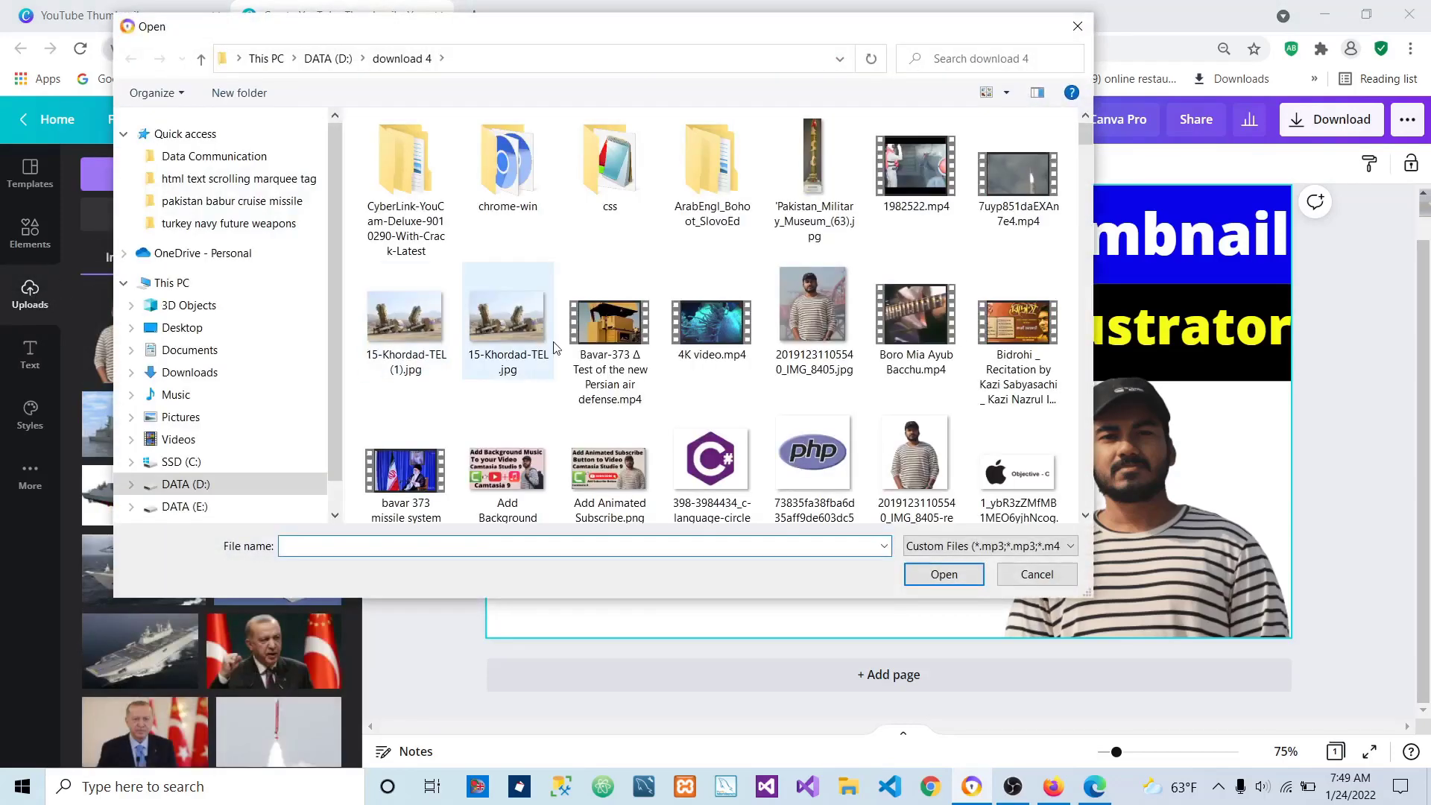
pyautogui.scroll(-3, 767, 417)
pyautogui.scroll(-10, 757, 415)
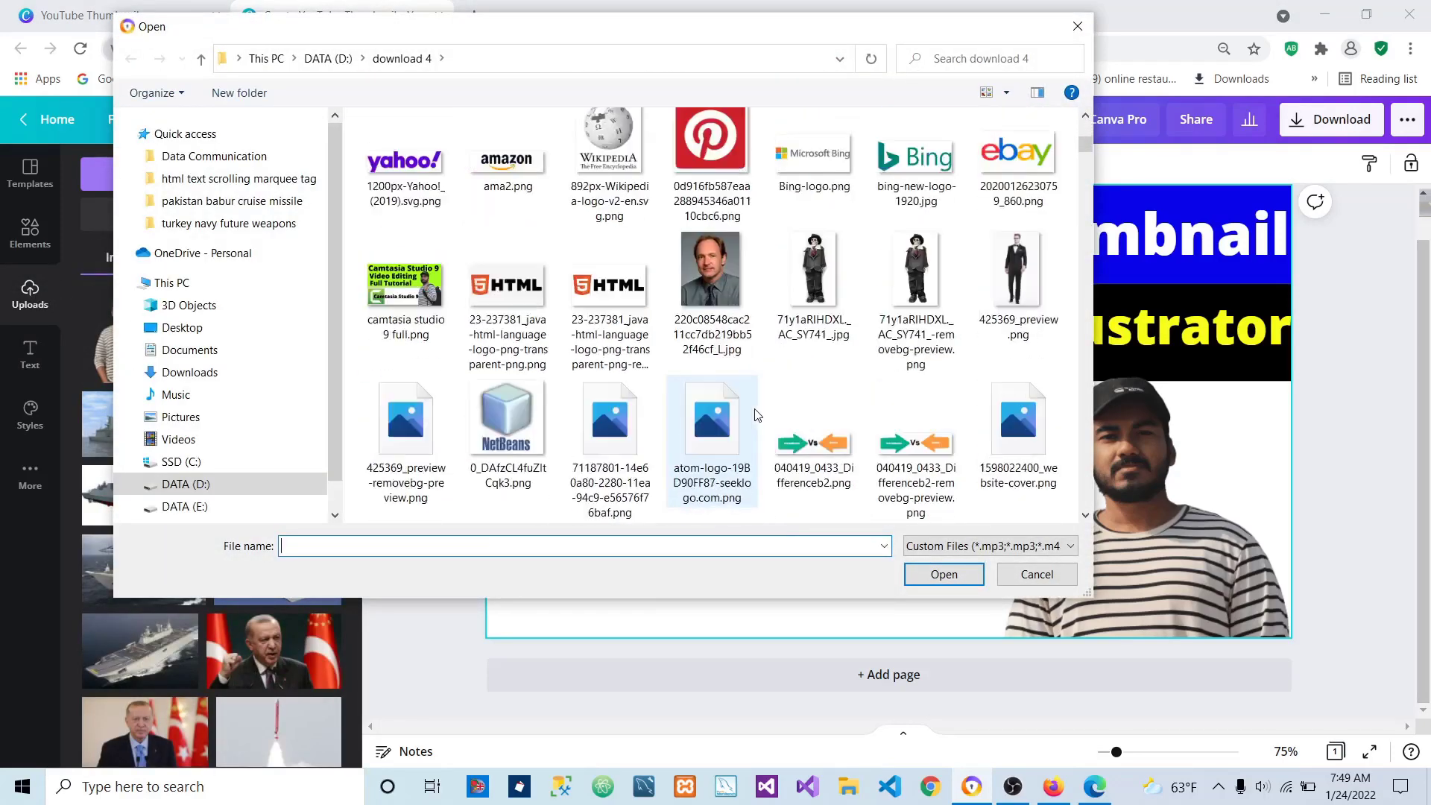
pyautogui.scroll(-10, 757, 415)
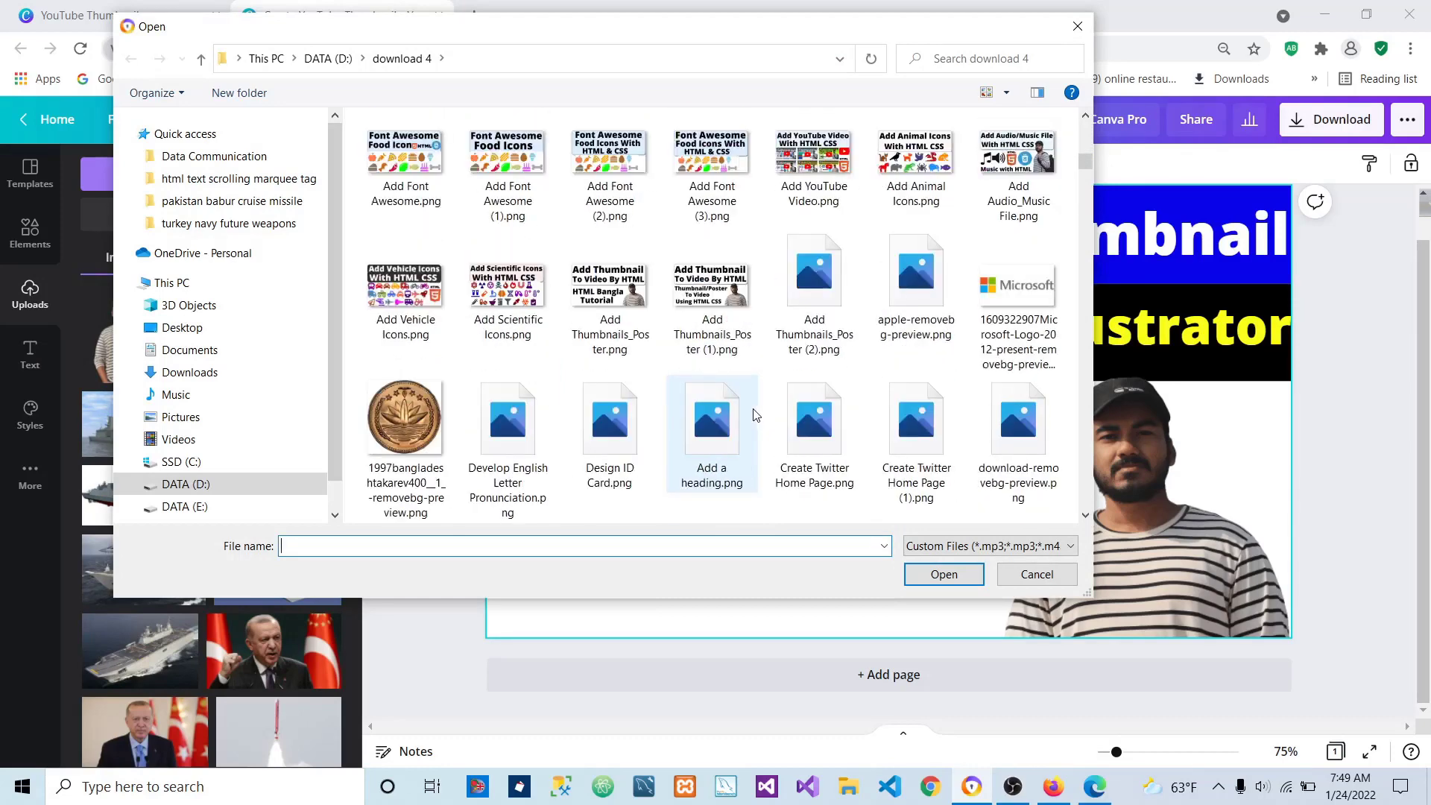
pyautogui.click(189, 305)
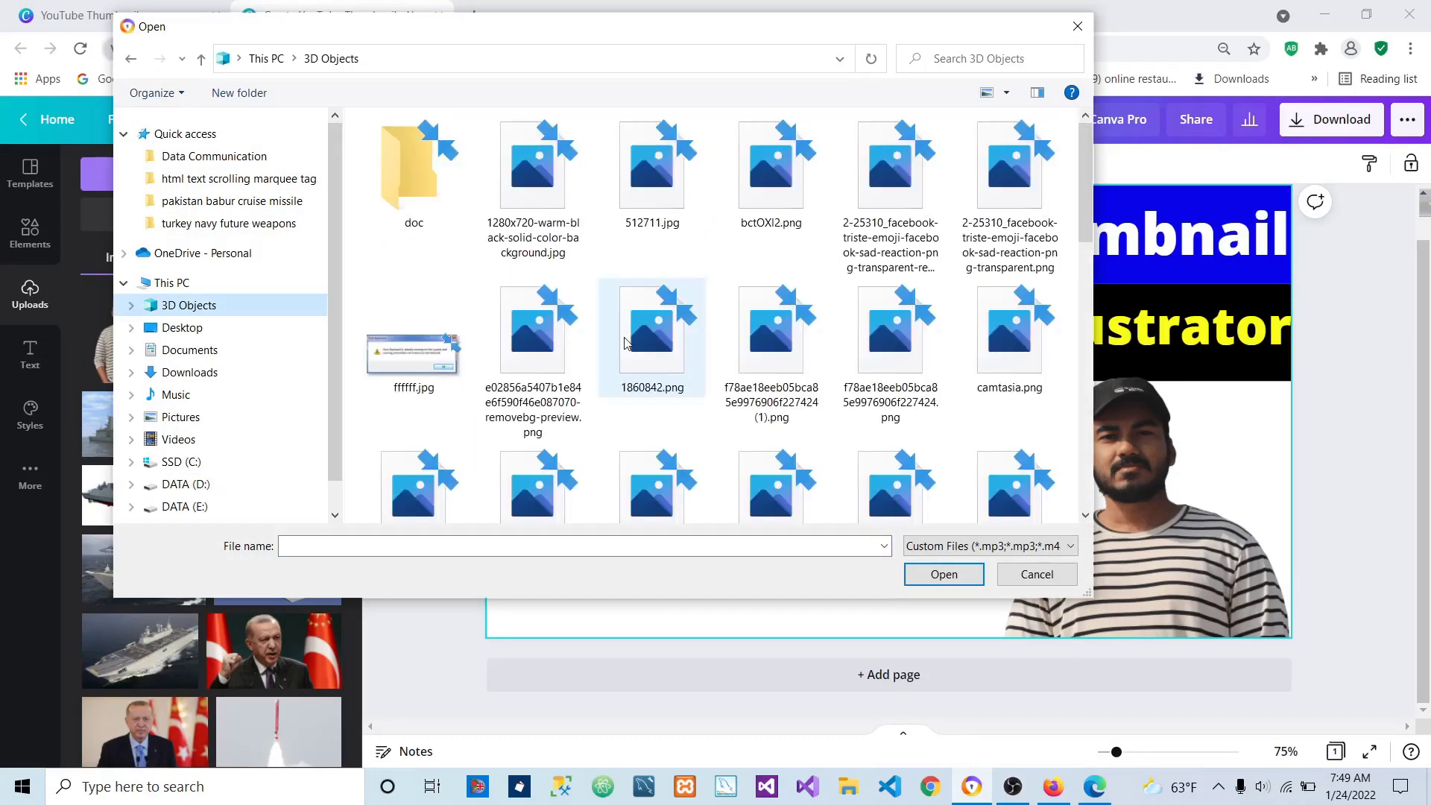
pyautogui.scroll(-4, 641, 328)
pyautogui.click(648, 208)
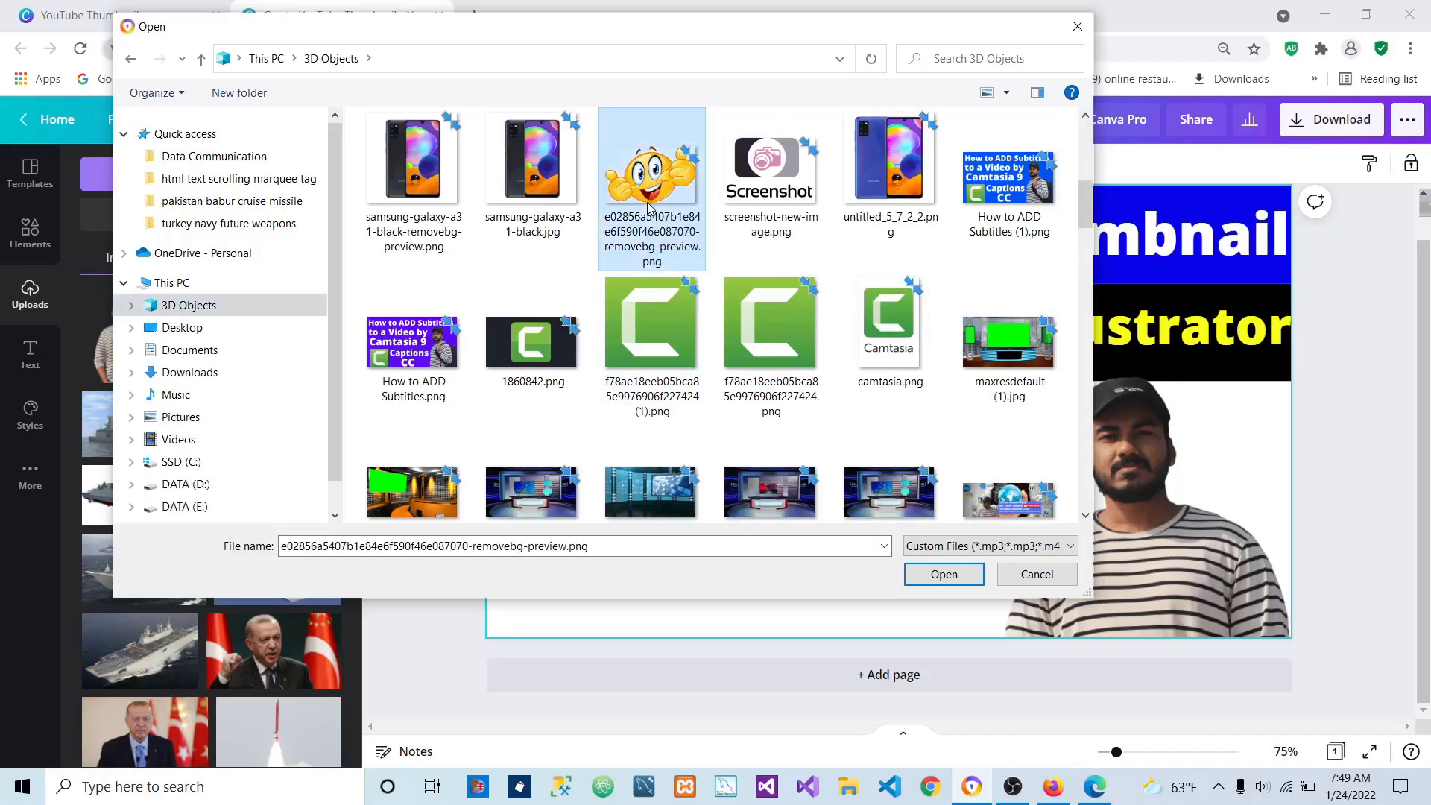
pyautogui.click(944, 574)
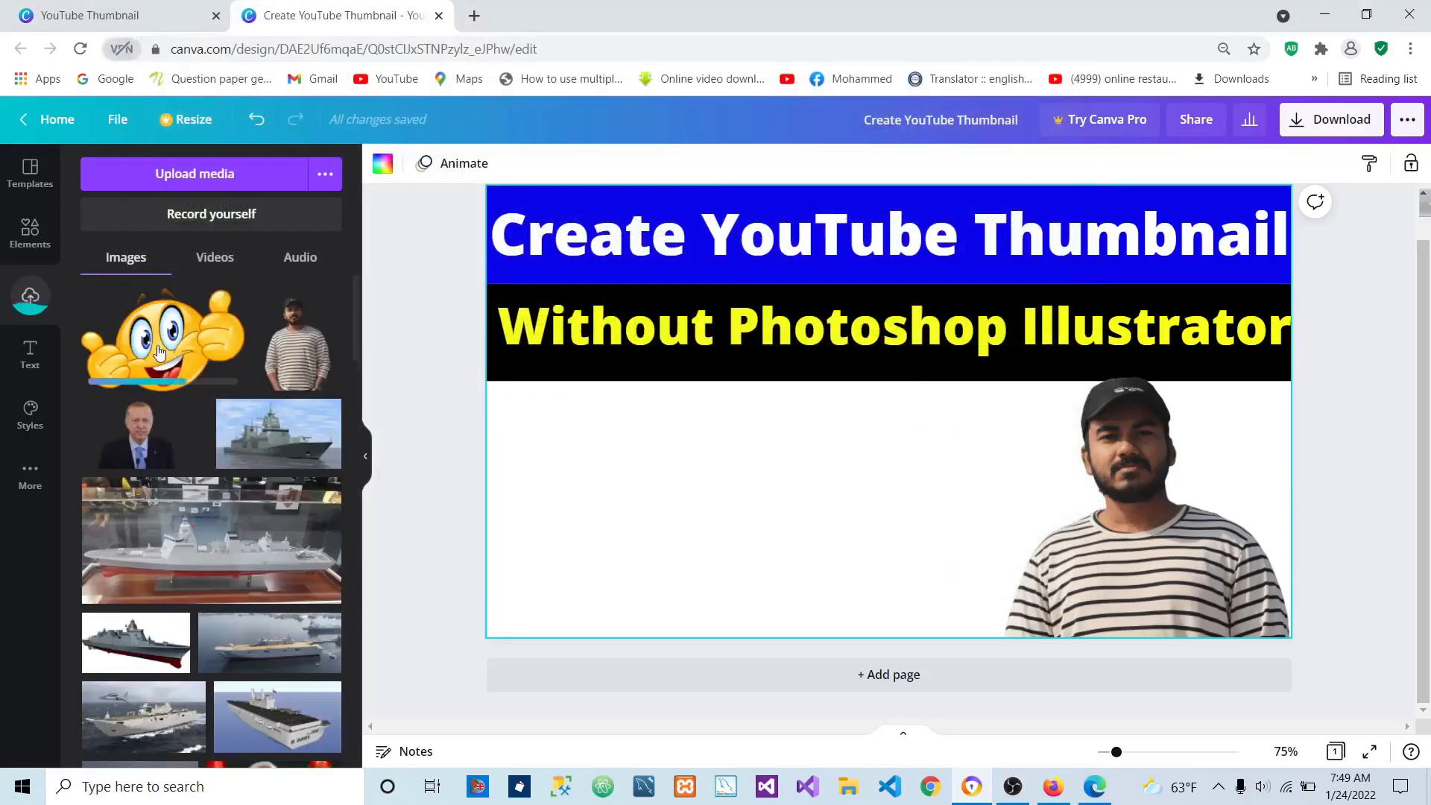